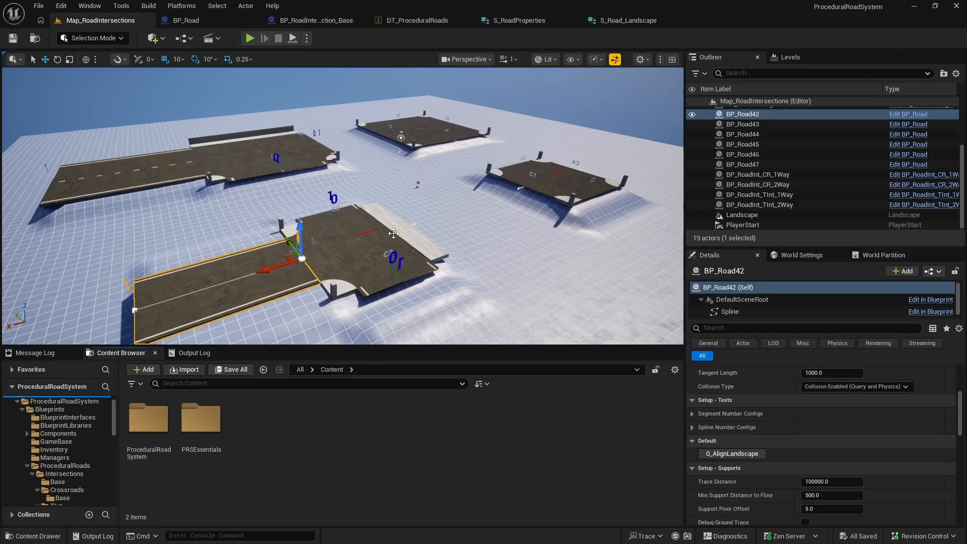
Duplicate the Map_Showcase level in the ProceduralRoadSystem Maps folder and name the copy Map_TOD.
mouse_move(341, 310)
right_down()
mouse_move(315, 307)
mouse_move(347, 305)
mouse_move(334, 308)
right_up()
double_click(149, 420)
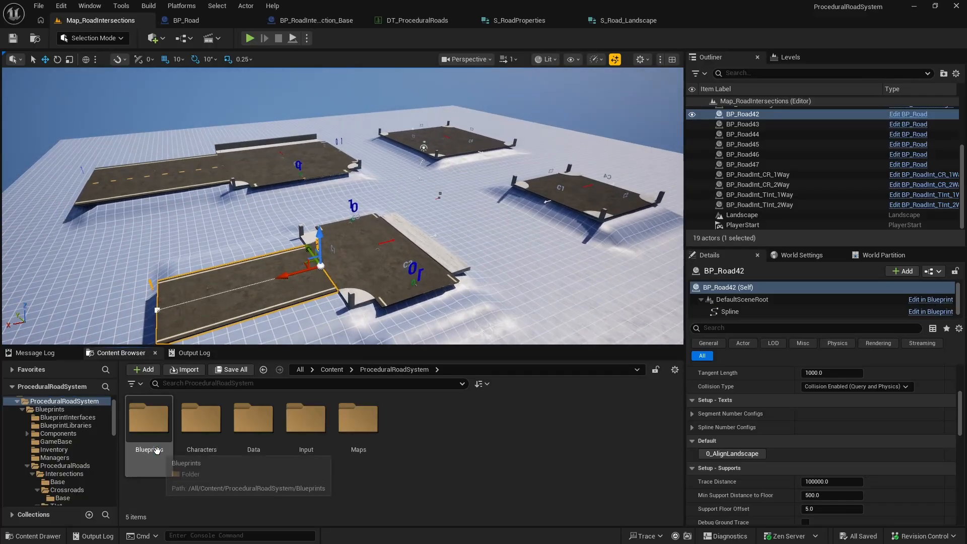
double_click(343, 449)
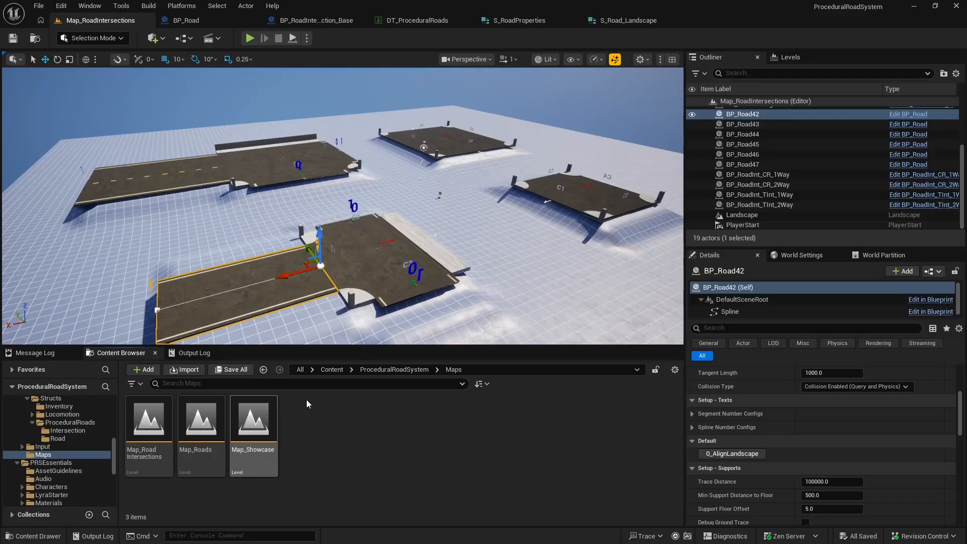
right_click(259, 426)
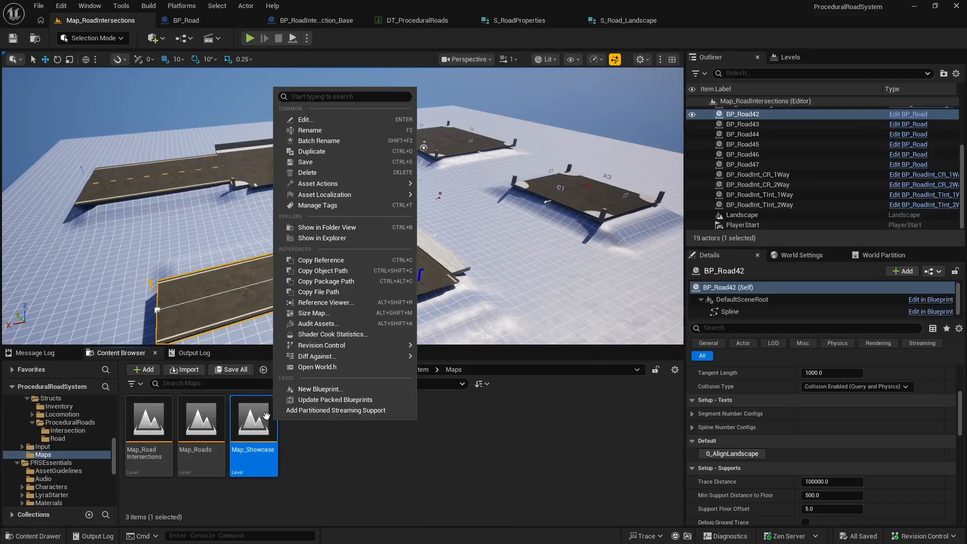
click(339, 151)
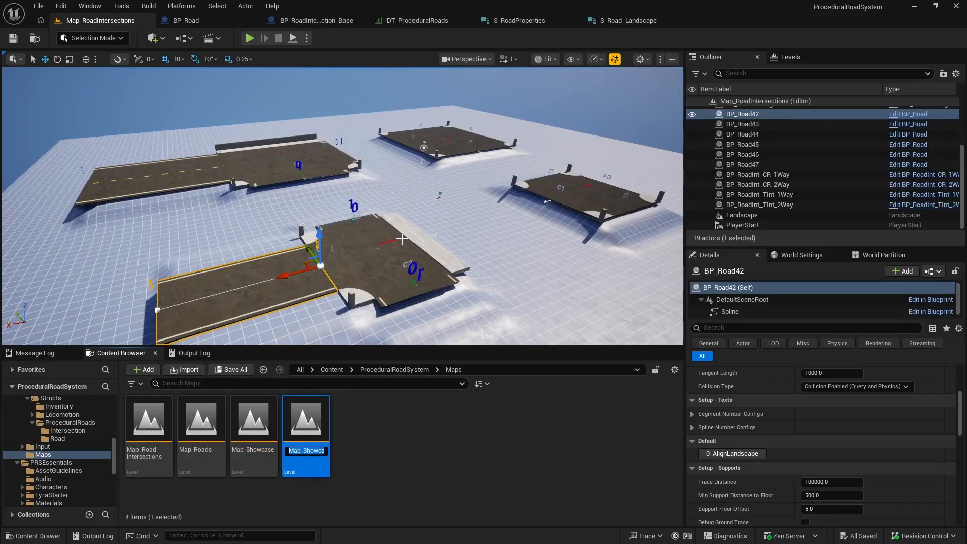
text(Map_TOD)
key(Return)
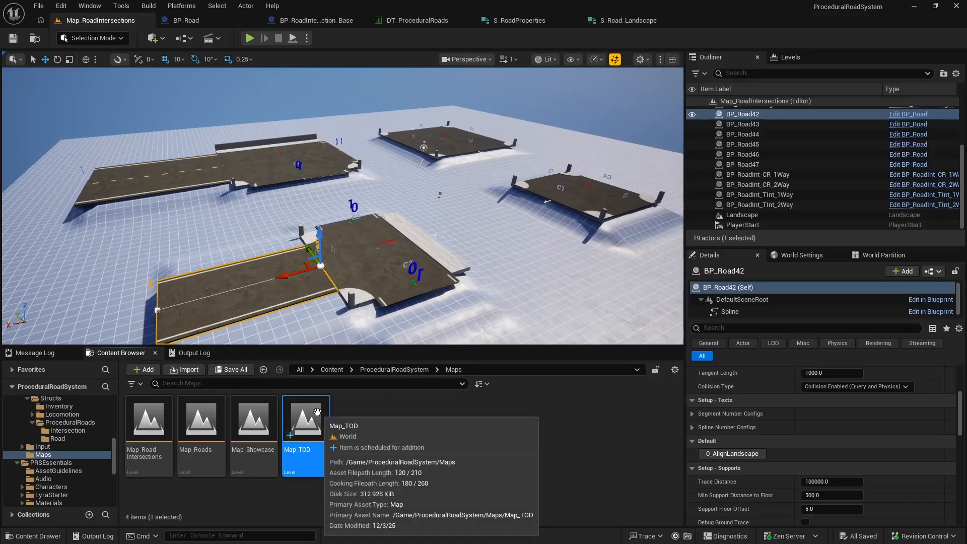
Open the Map_TOD level and delete the three NPC characters and the cube from it.
double_click(308, 423)
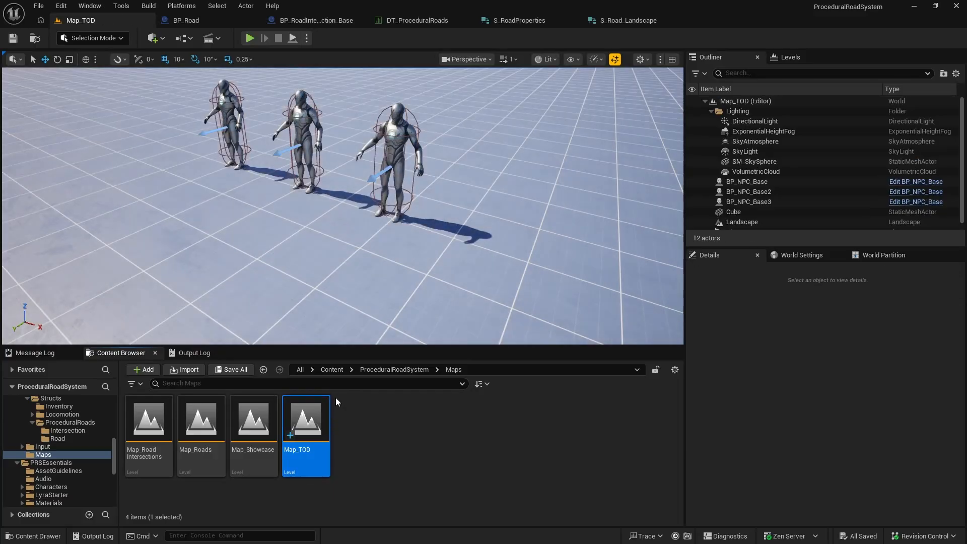
right_drag(165, 121, 180, 107)
click(194, 145)
key(Delete)
click(268, 155)
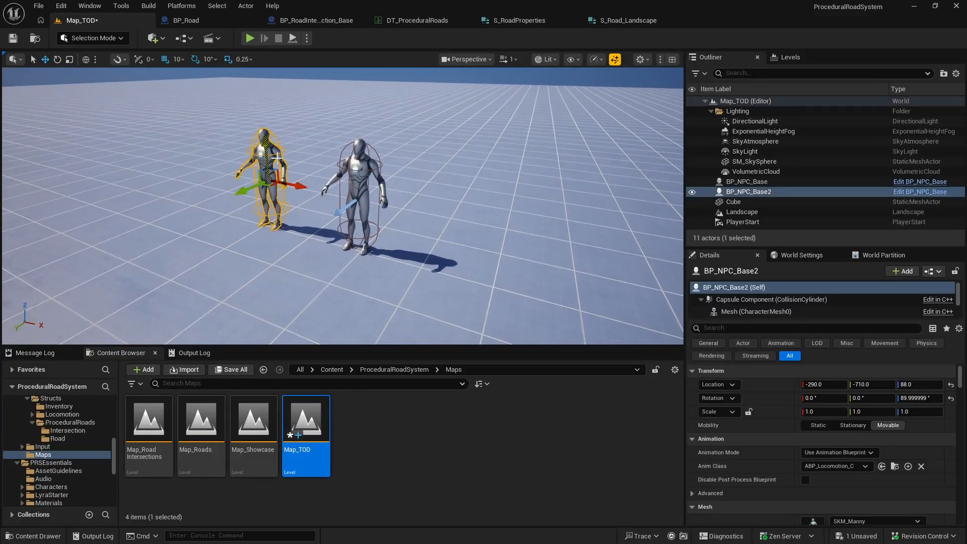
key(Delete)
click(361, 174)
key(Delete)
right_drag(377, 181, 605, 171)
click(384, 183)
key(Delete)
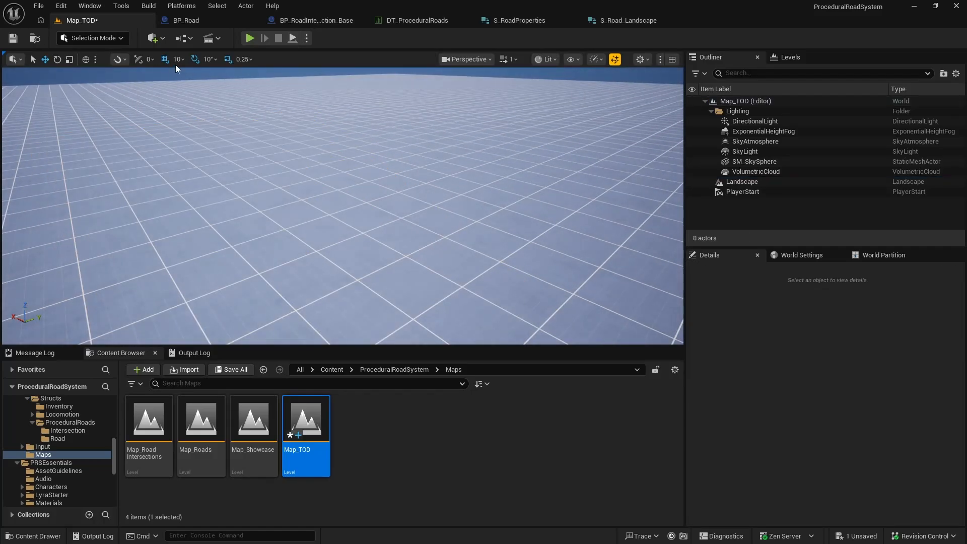
Close all editor tabs except Map_TOD and save all changes.
right_click(99, 22)
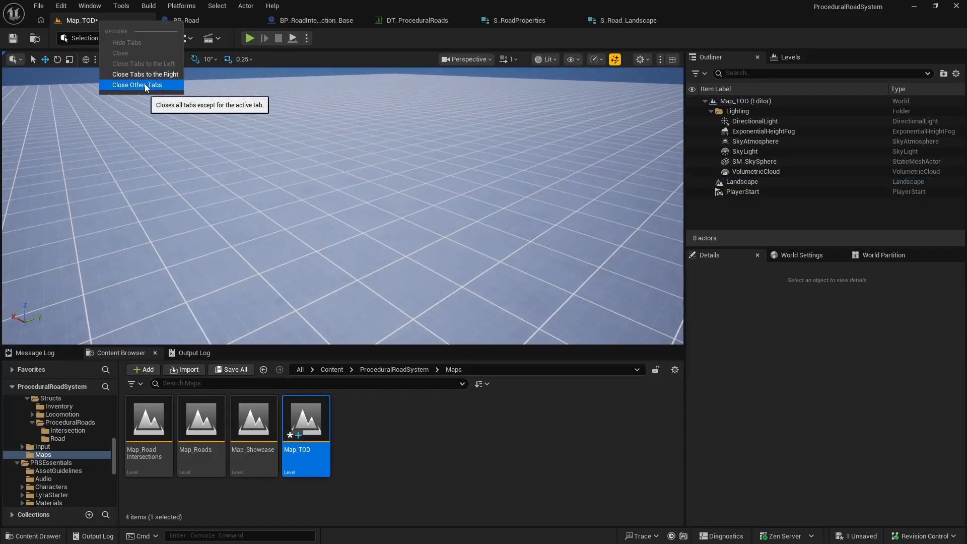
click(144, 85)
click(38, 6)
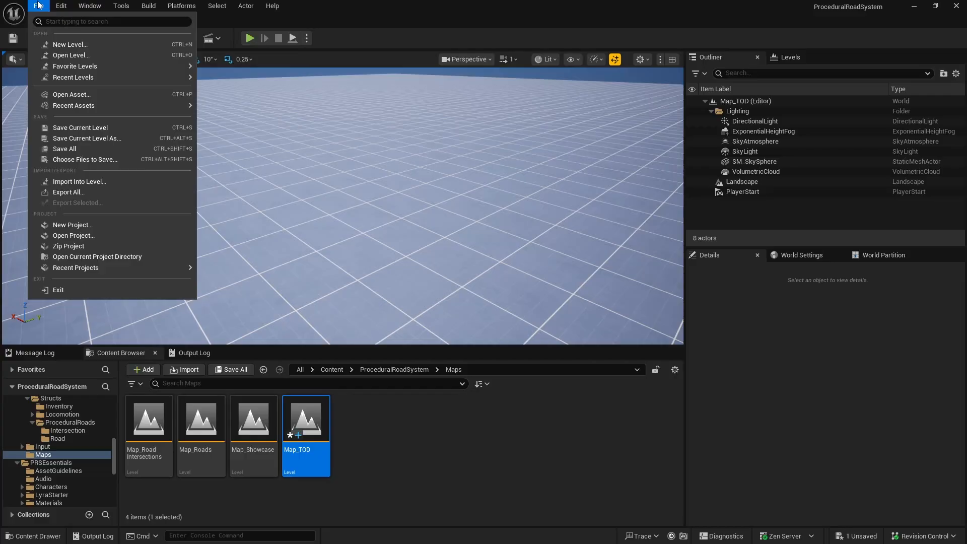
click(84, 140)
click(758, 110)
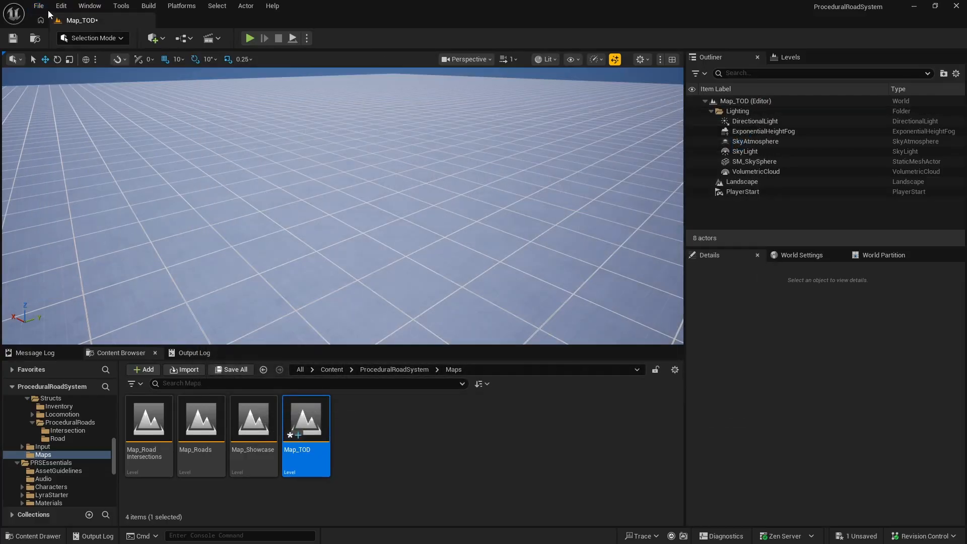
click(39, 6)
click(86, 147)
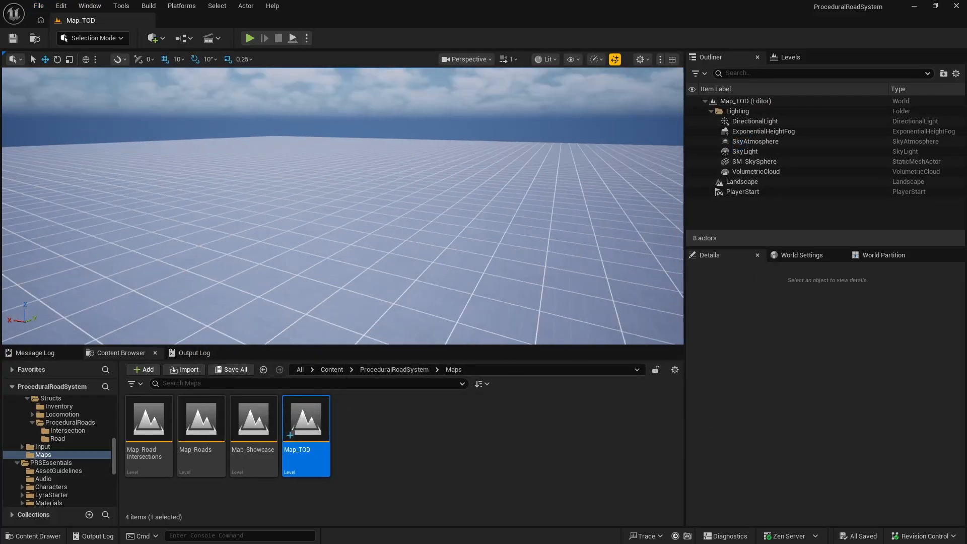
Open the Managers folder inside the Blueprints folder of ProceduralRoadSystem.
right_drag(343, 206, 364, 199)
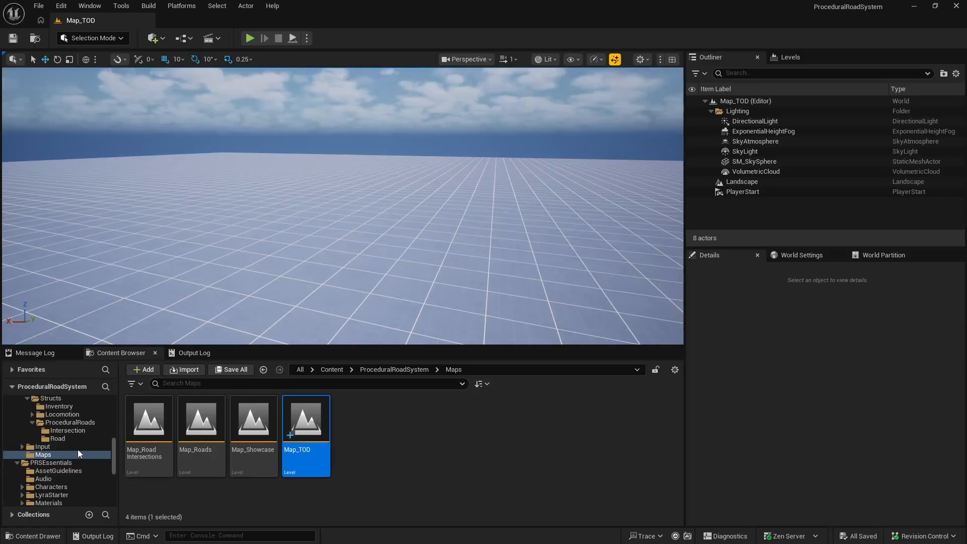
scroll(114, 448, up, 4)
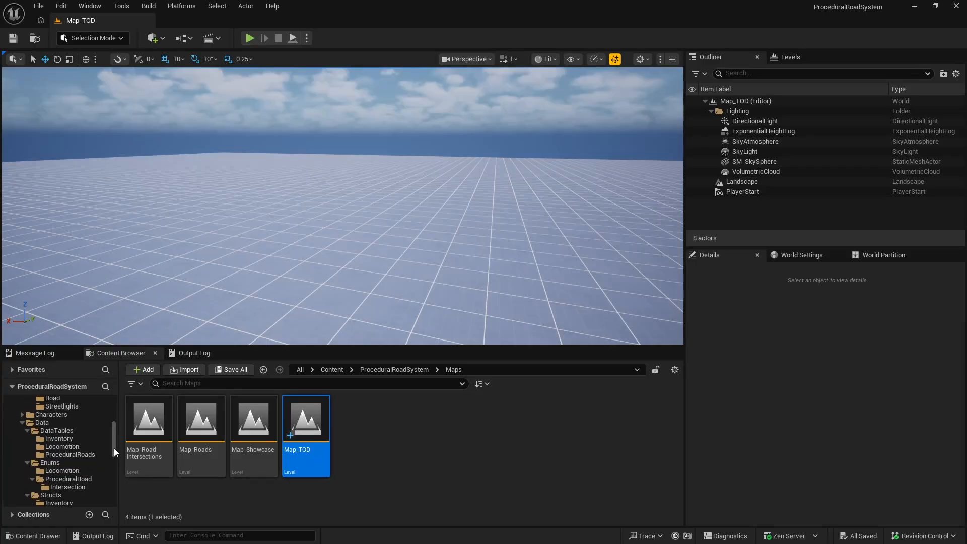
scroll(113, 448, up, 5)
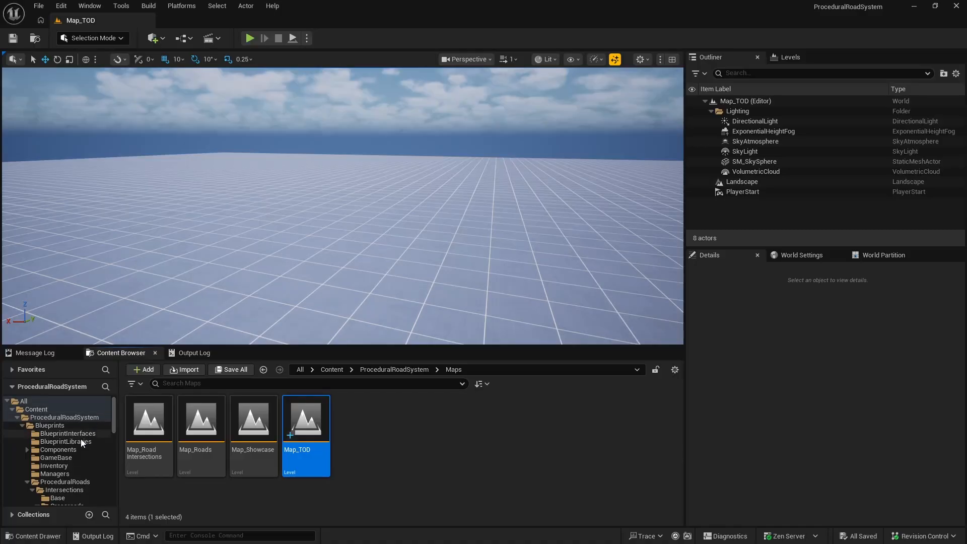
click(71, 474)
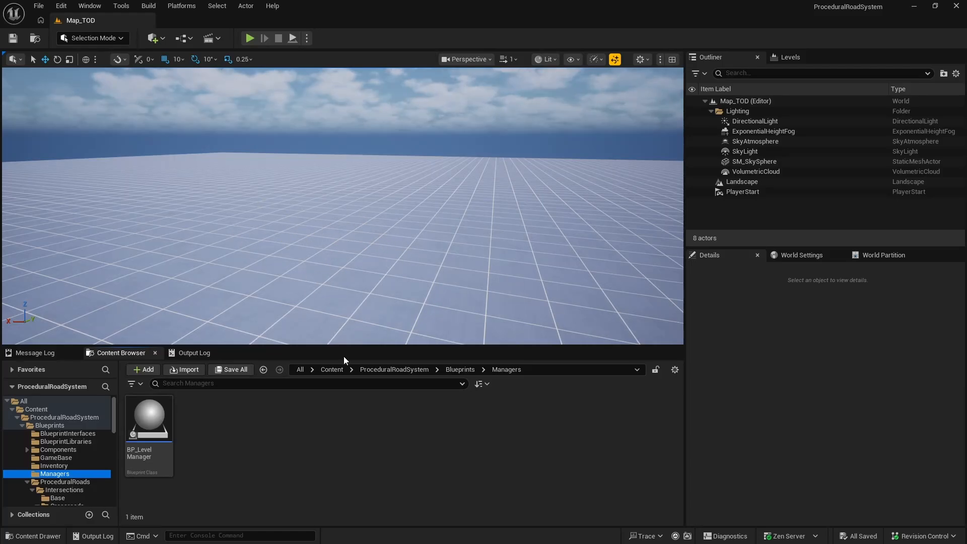
right_click(240, 425)
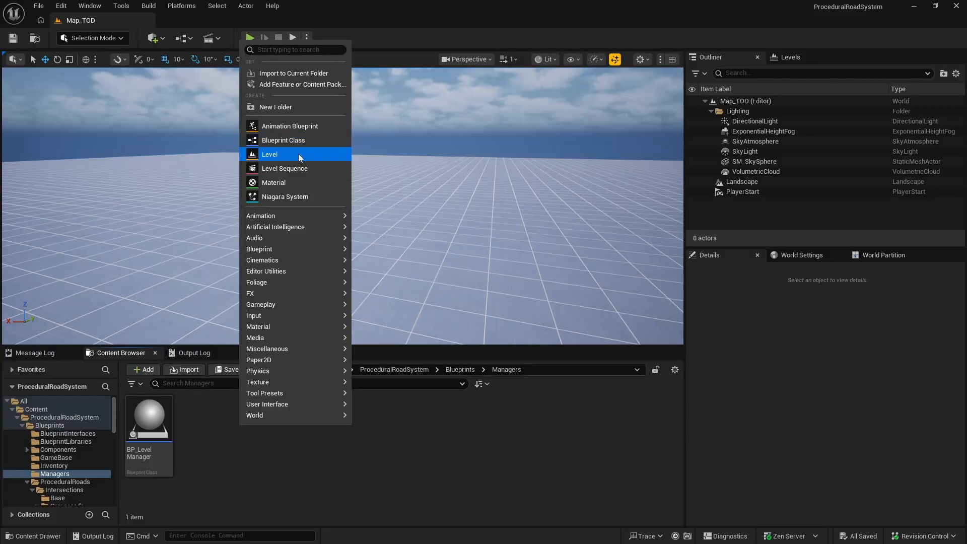
click(298, 153)
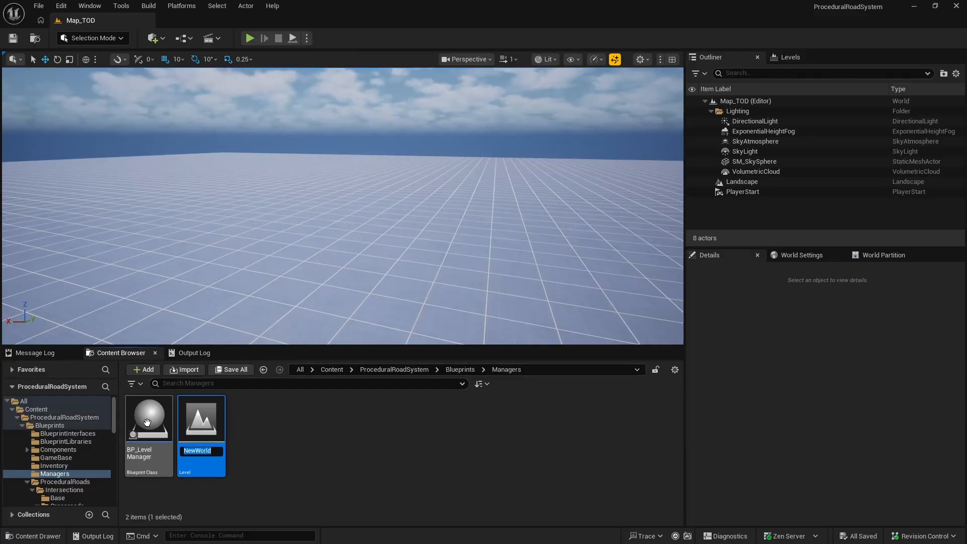
key(Return)
key(Delete)
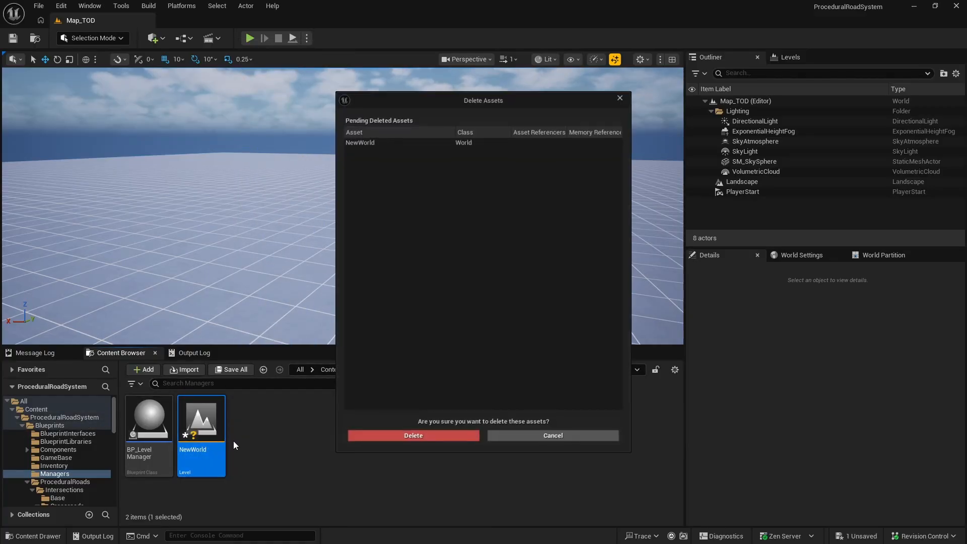
click(390, 440)
Create a Blueprint class with Actor as its parent in the Managers folder and name it BP_TODManager.
right_click(264, 452)
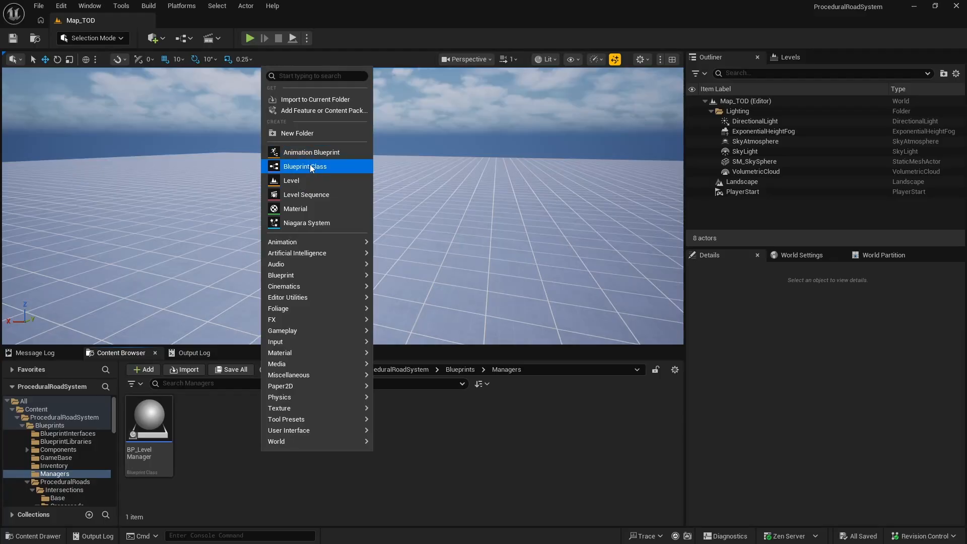
click(325, 168)
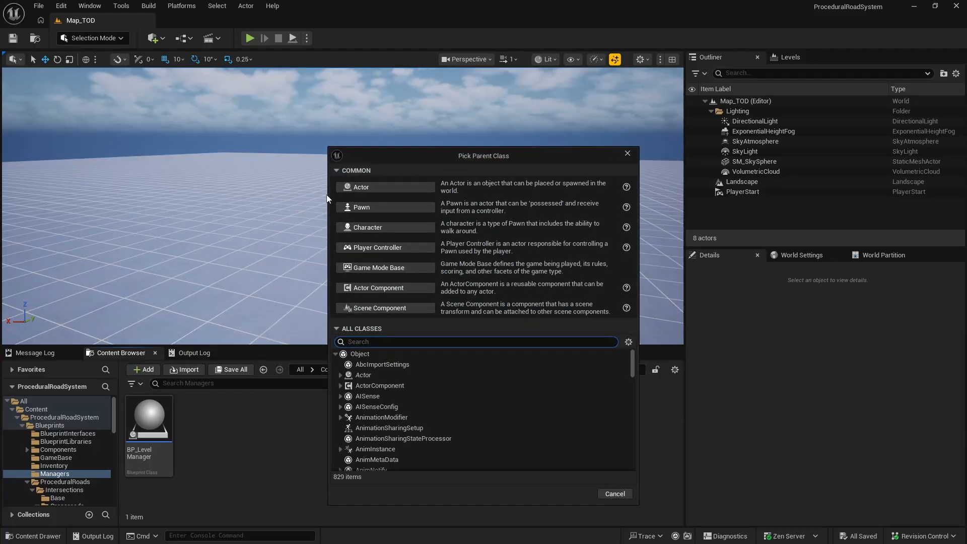
click(383, 188)
text(B)
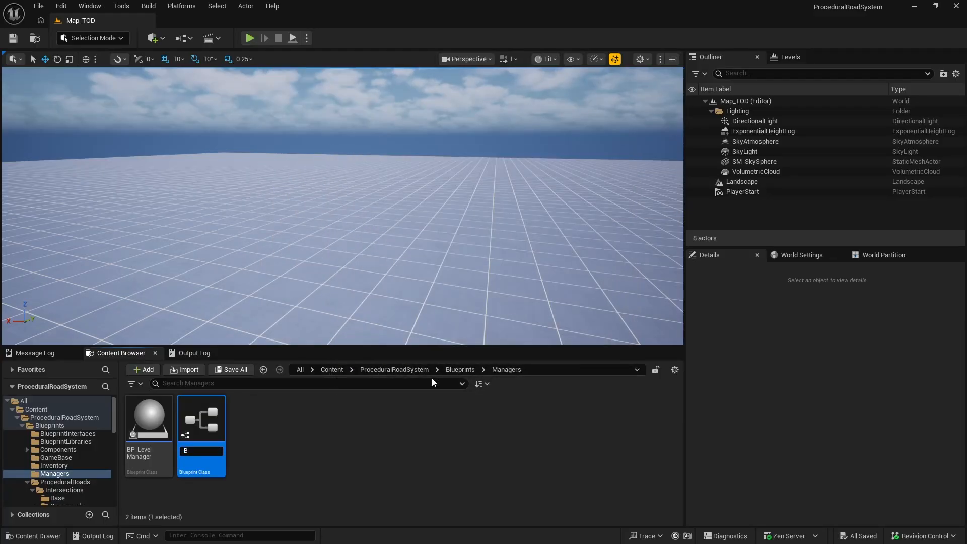
text(P_TODManager)
key(Return)
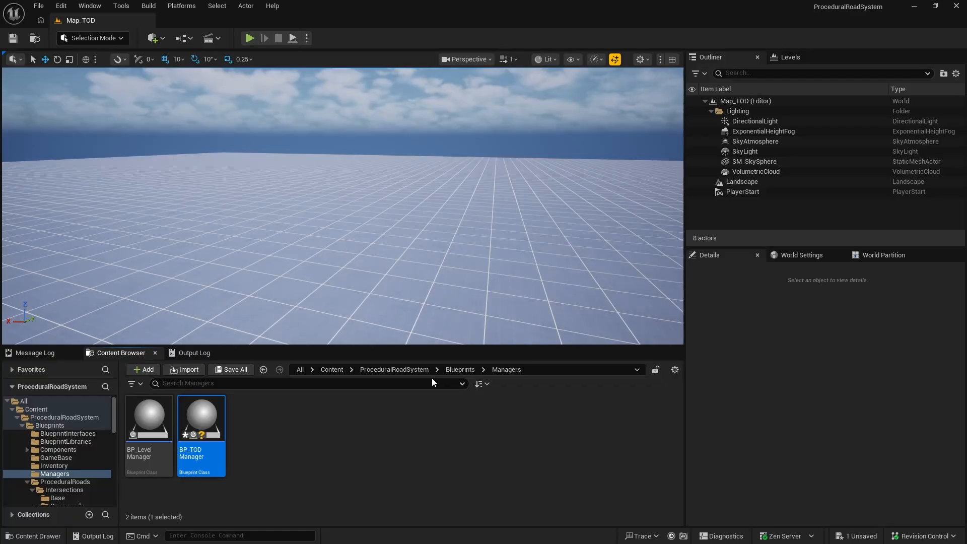
Open BP_TODManager beside the level and add an Arrow component to it.
double_click(202, 429)
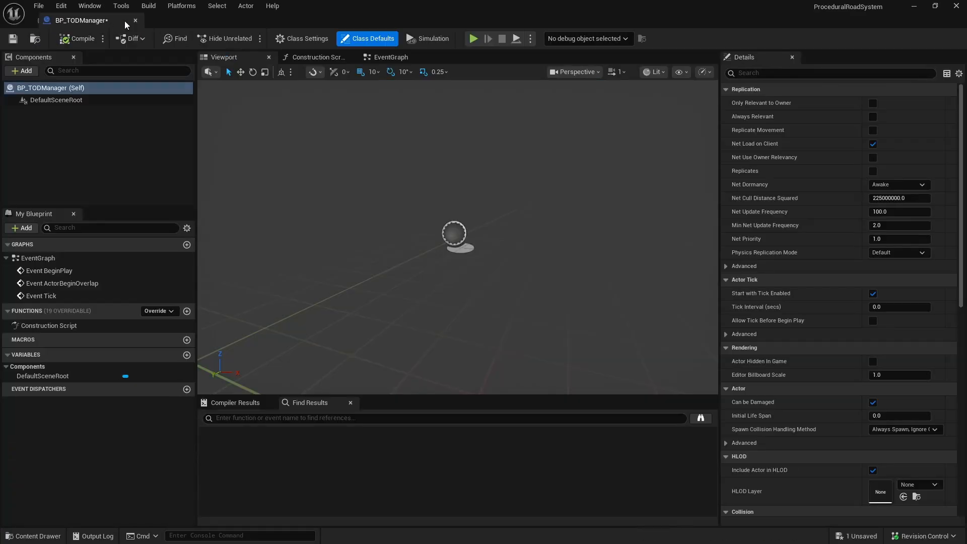
drag(125, 20, 215, 19)
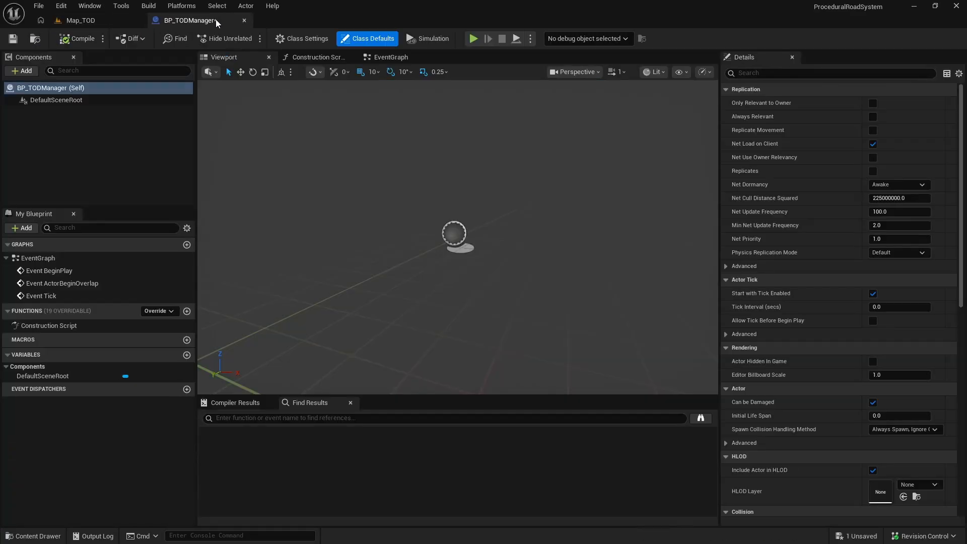
click(24, 70)
text(arrow)
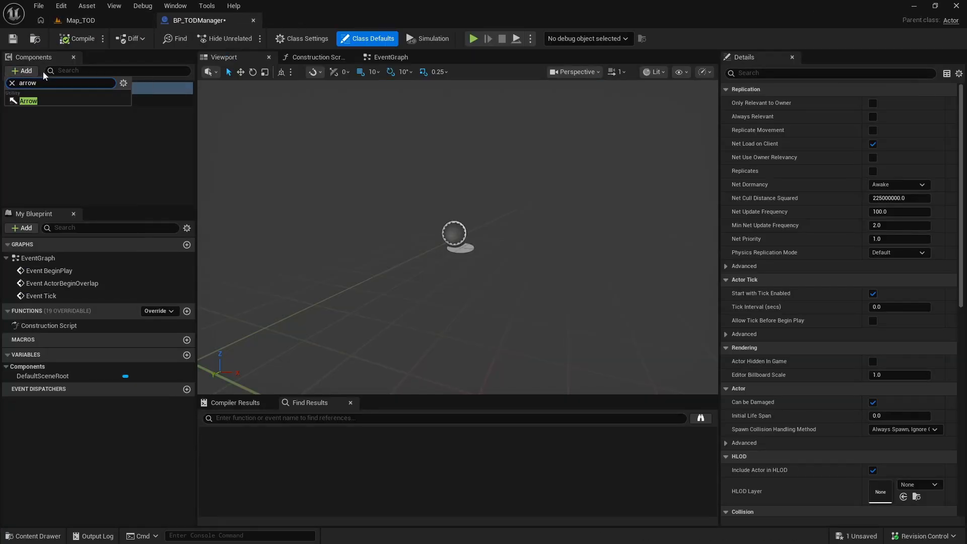
click(40, 99)
Add a Billboard component under DefaultSceneRoot and set its Z location to 100.
click(70, 102)
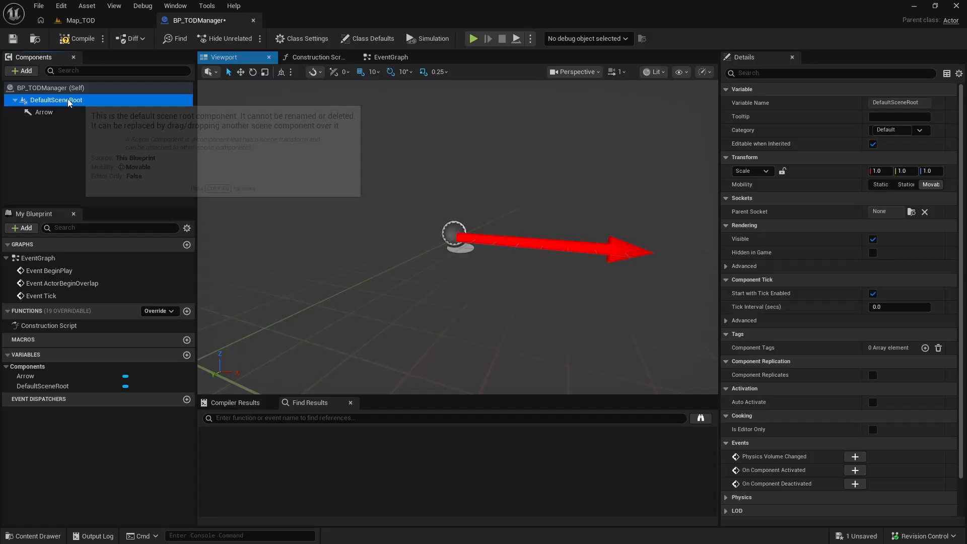
click(27, 71)
text(bill)
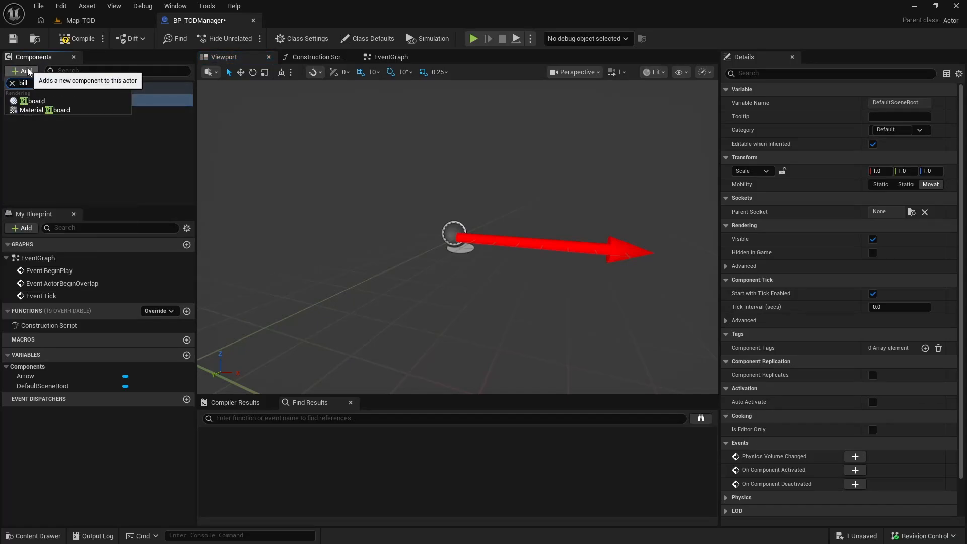
click(35, 100)
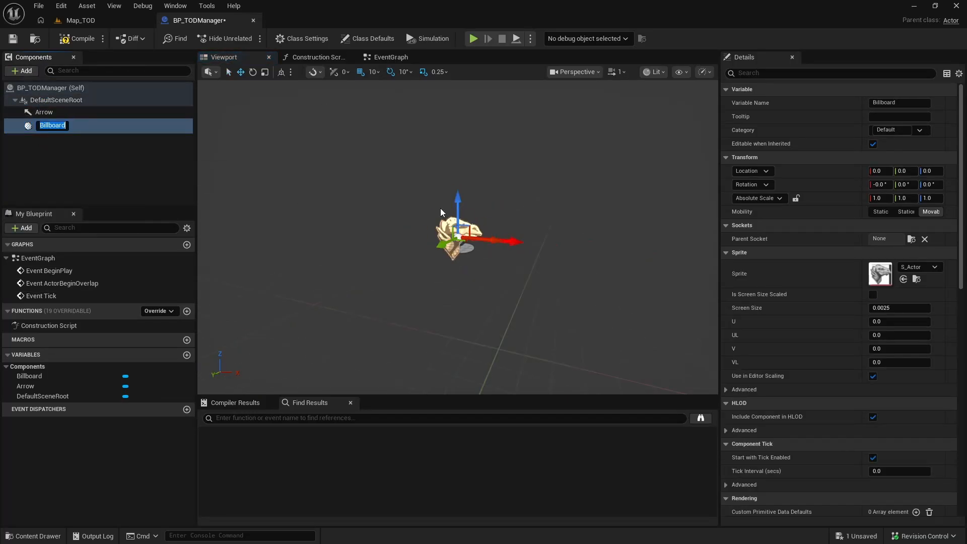
click(931, 171)
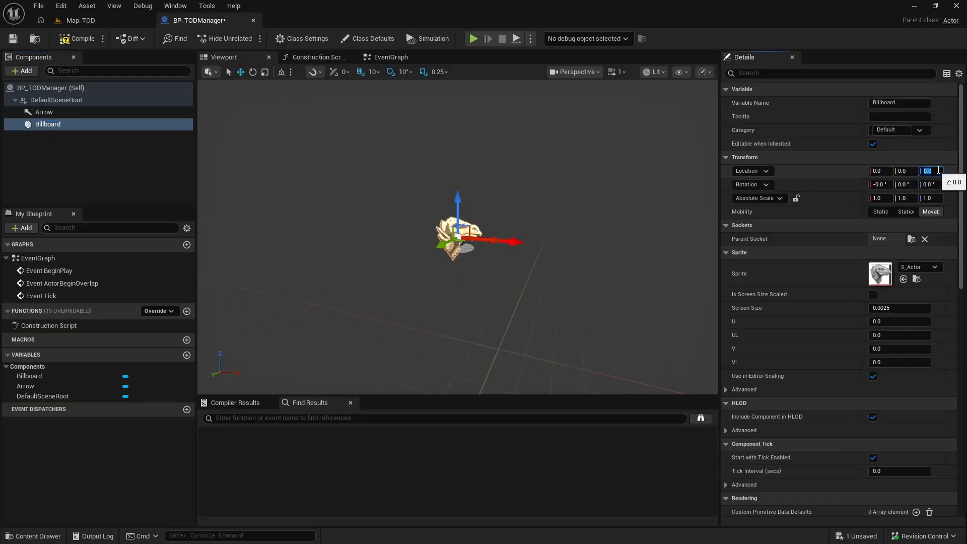
text(100)
key(Return)
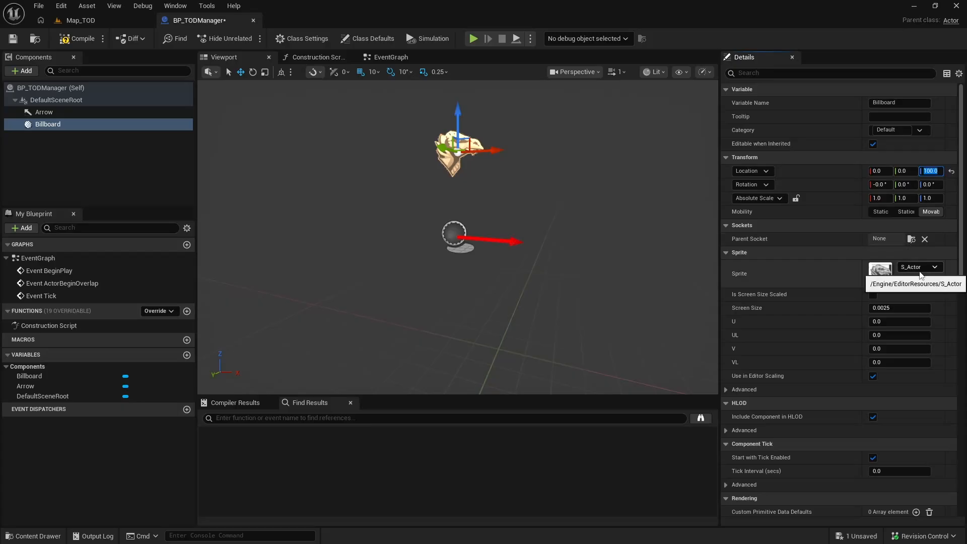
Assign the T_BB_TODManager texture from PRSEssentials/Textures/Billboards as the Billboard component's sprite.
click(80, 20)
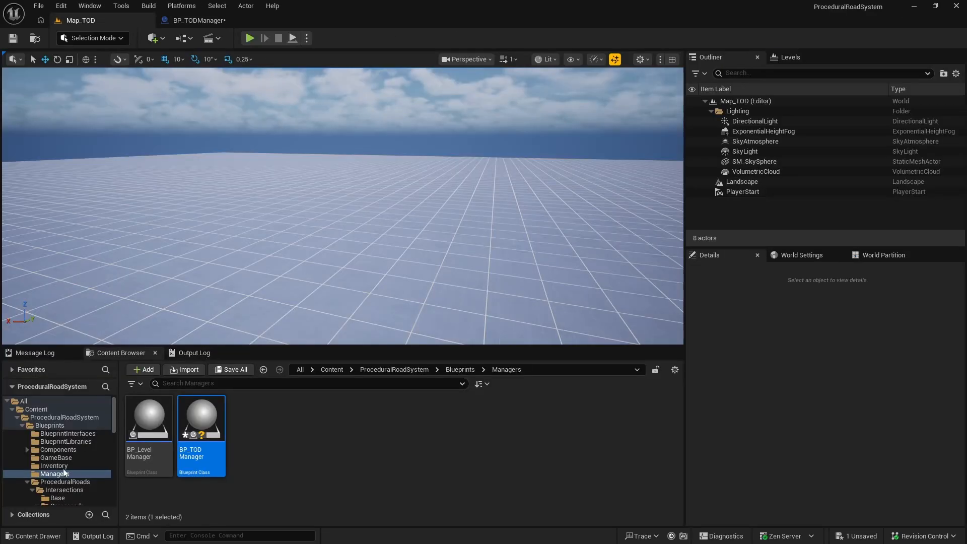
scroll(65, 464, down, 8)
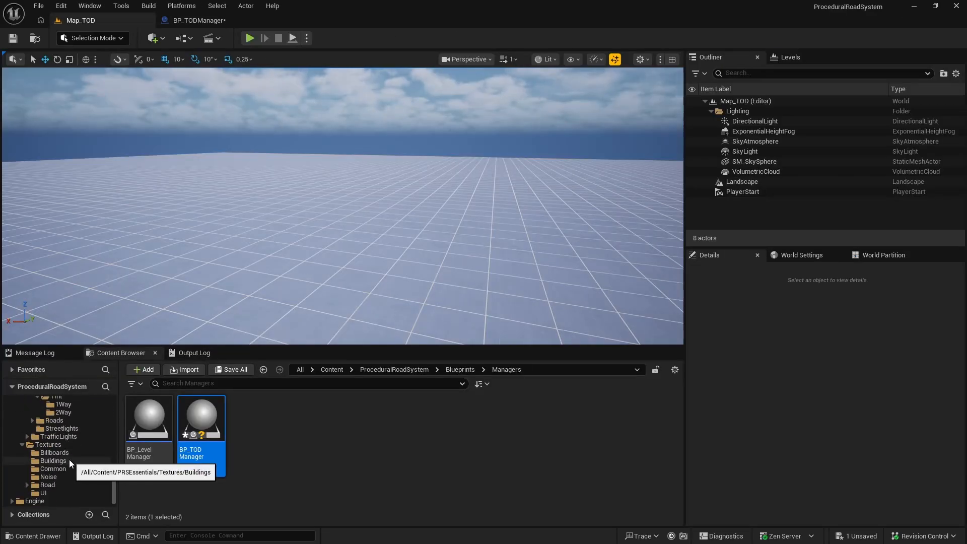
click(63, 452)
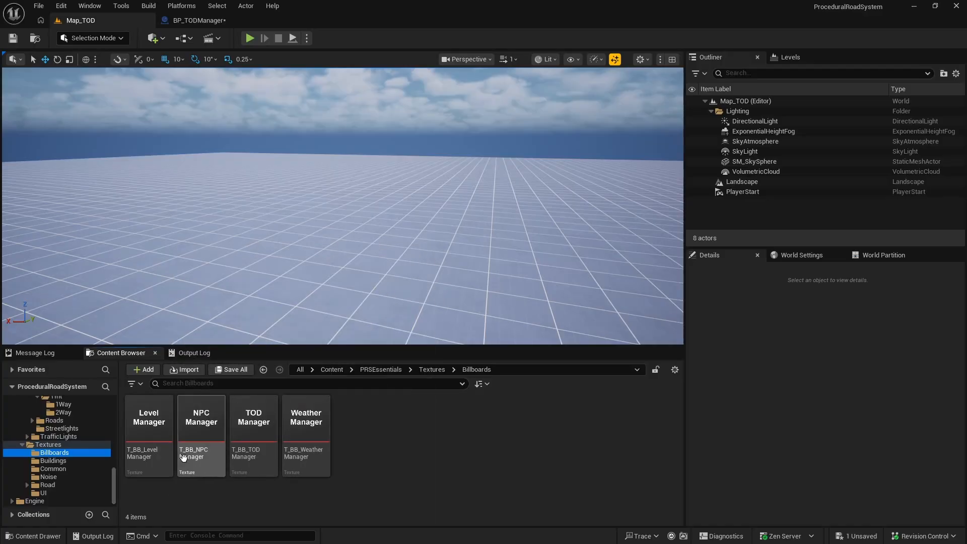
click(264, 421)
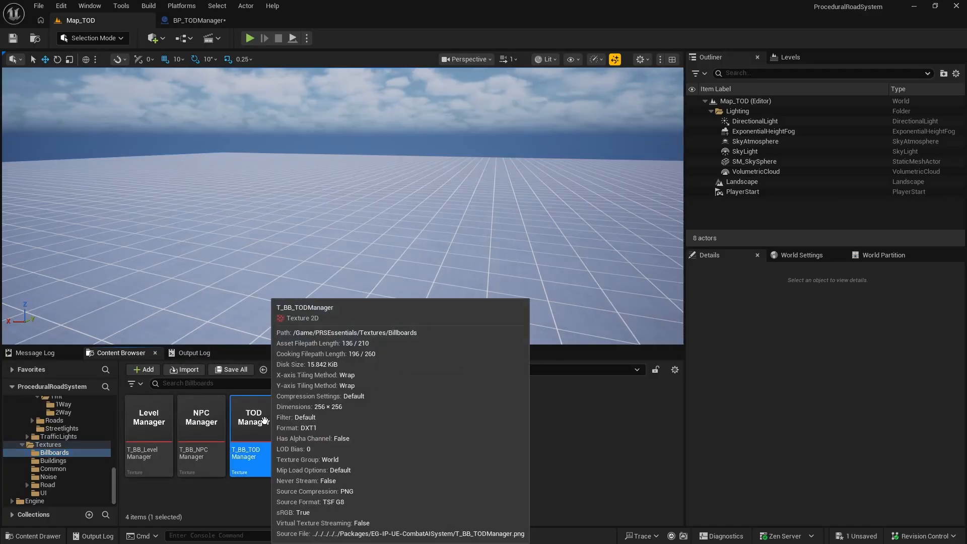
click(200, 20)
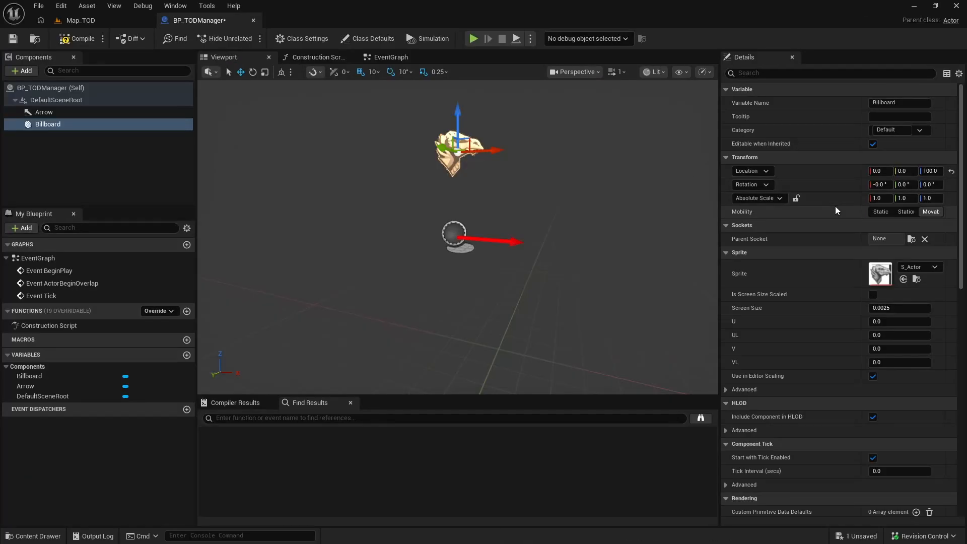
click(902, 279)
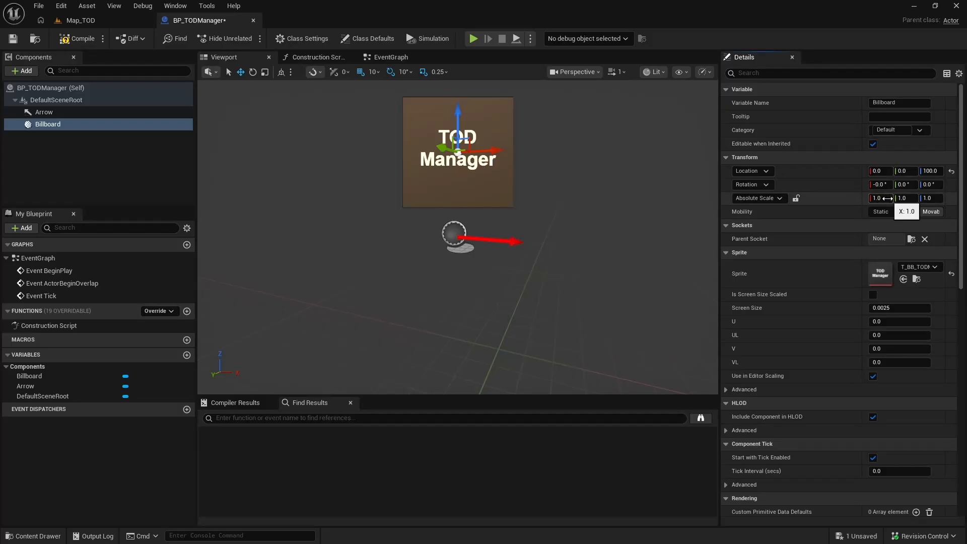
Set the Billboard's scale to 0.3 on all three axes, and compile and save BP_TODManager.
click(887, 198)
text(.3)
key(Tab)
text(.)
text(0.3)
key(Return)
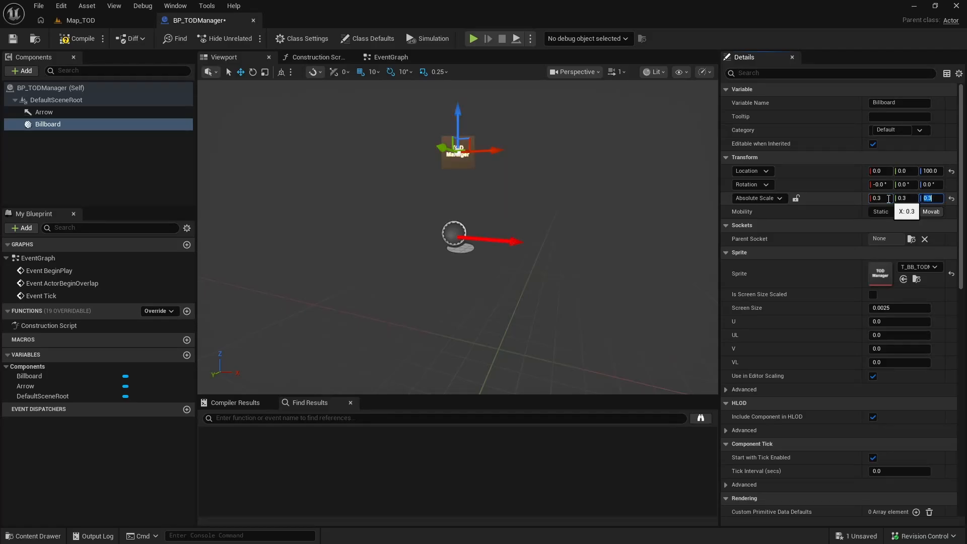
click(67, 40)
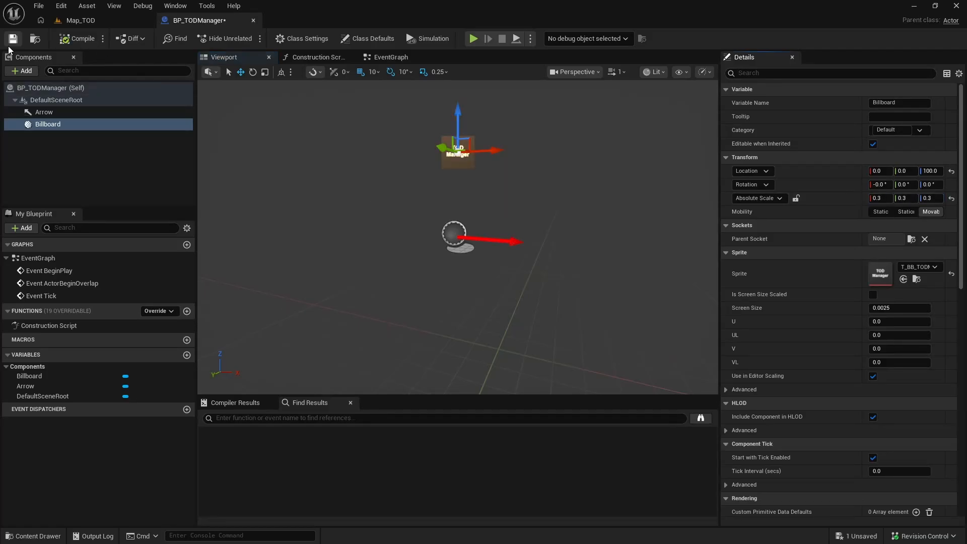
click(14, 41)
Place BP_TODManager from the Blueprints/Managers folder on the Map_TOD landscape near the PlayerStart, at about X -220, Y 60, Z 0.
click(97, 22)
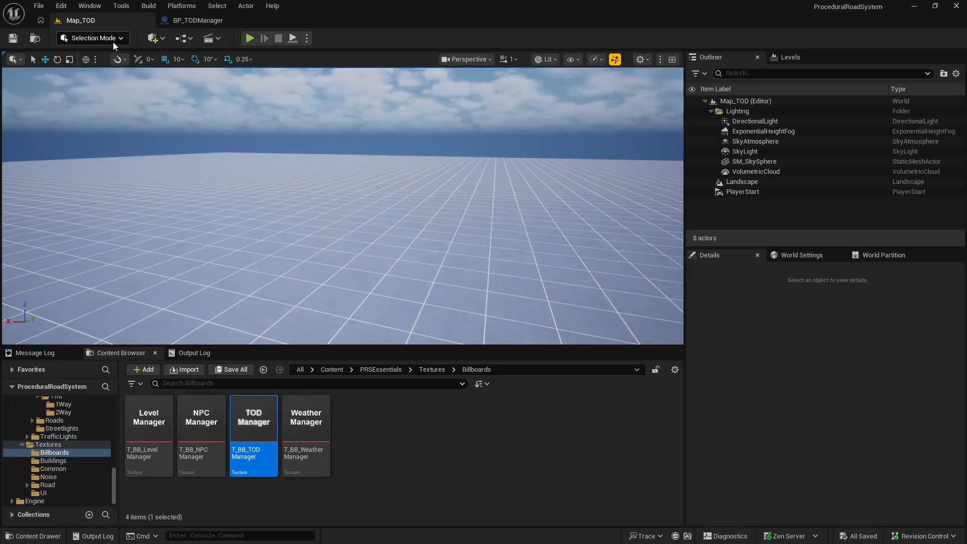
right_drag(186, 154, 350, 205)
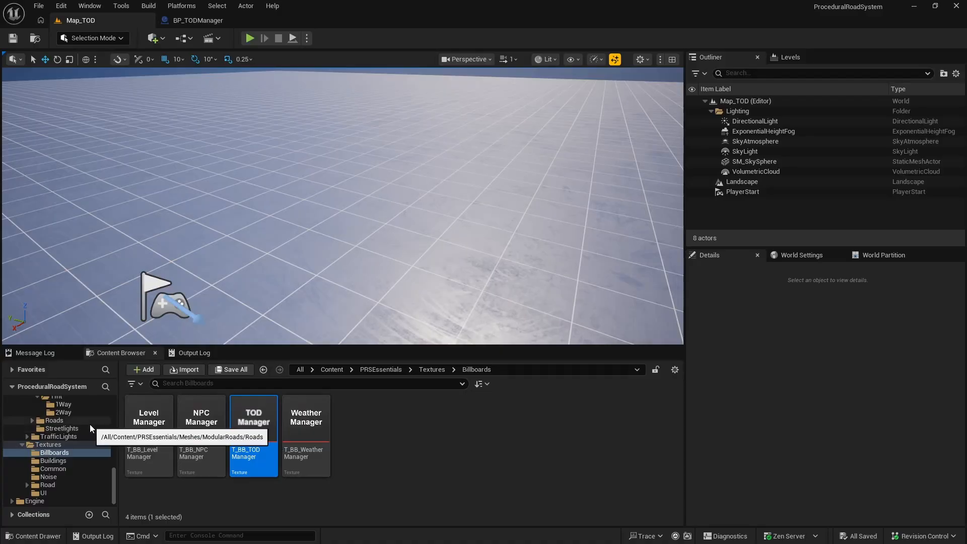
scroll(76, 427, up, 1)
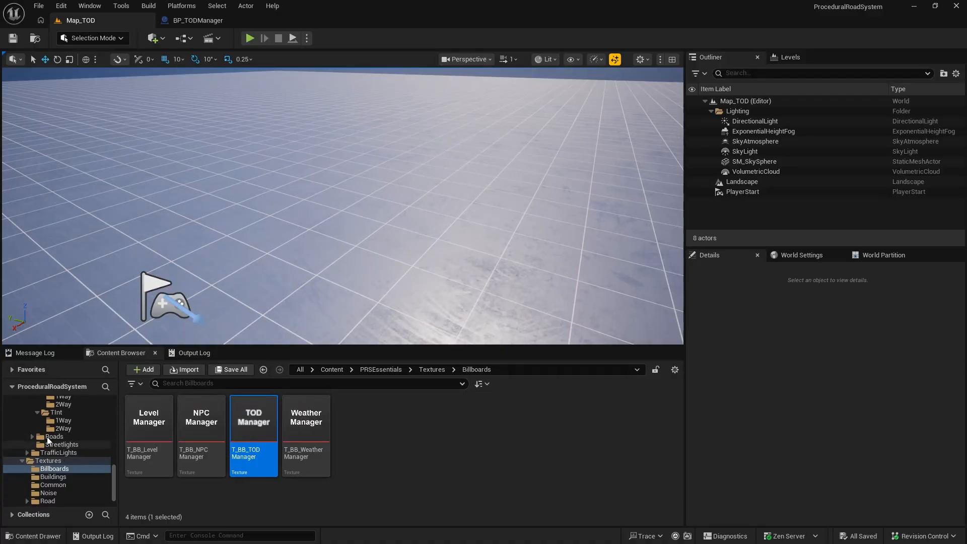
scroll(71, 431, up, 6)
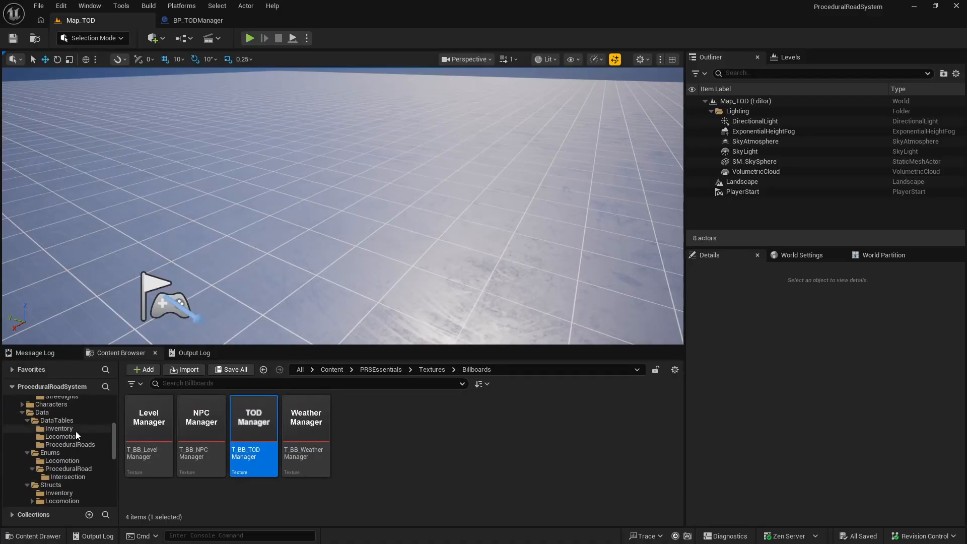
scroll(74, 434, up, 4)
click(75, 435)
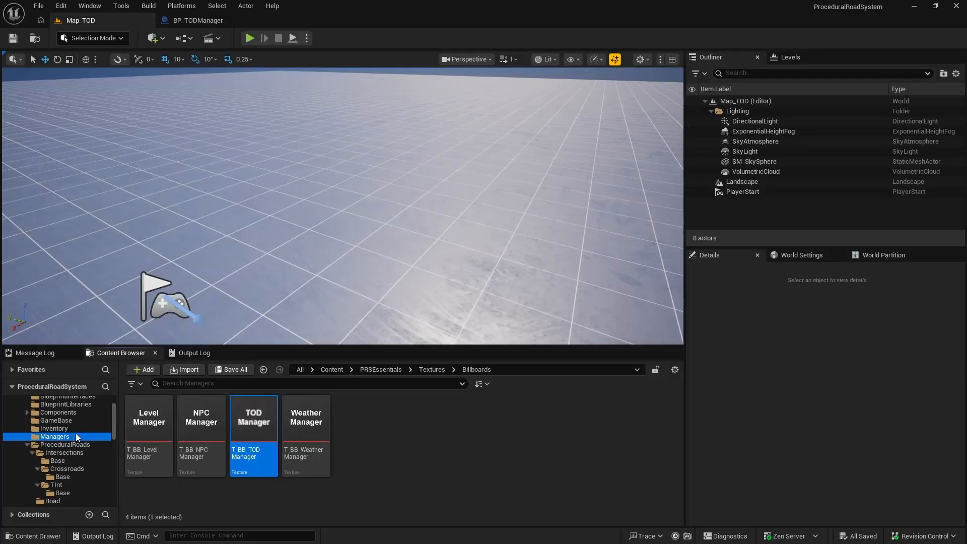
drag(212, 446, 291, 249)
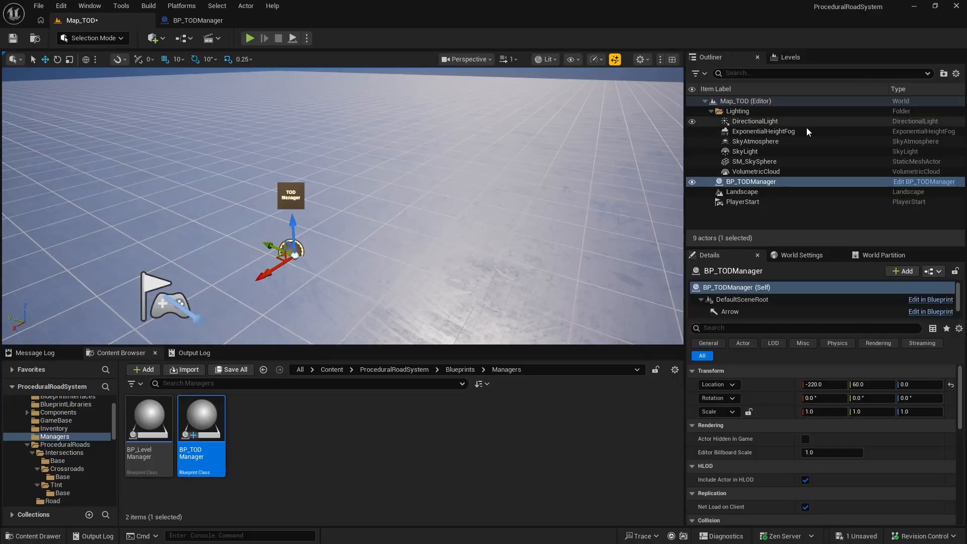
Examine each actor in Map_TOD's Lighting folder, from DirectionalLight to VolumetricCloud, against the components of BP_TODManager.
click(762, 121)
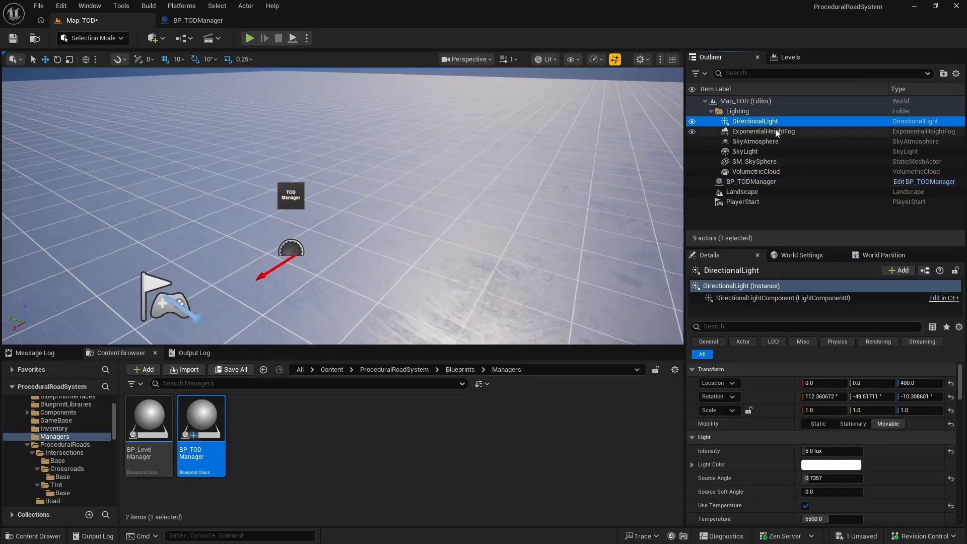
click(775, 131)
click(769, 143)
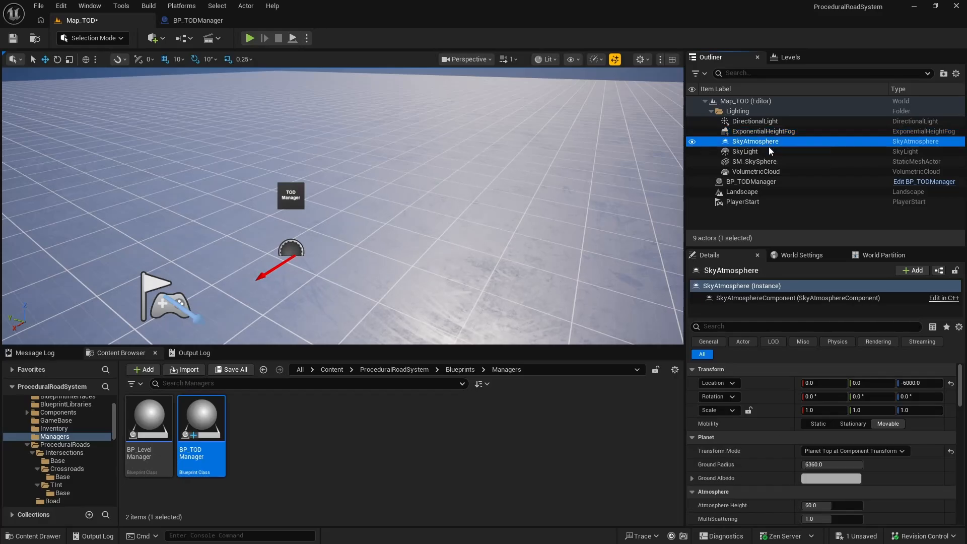
click(769, 153)
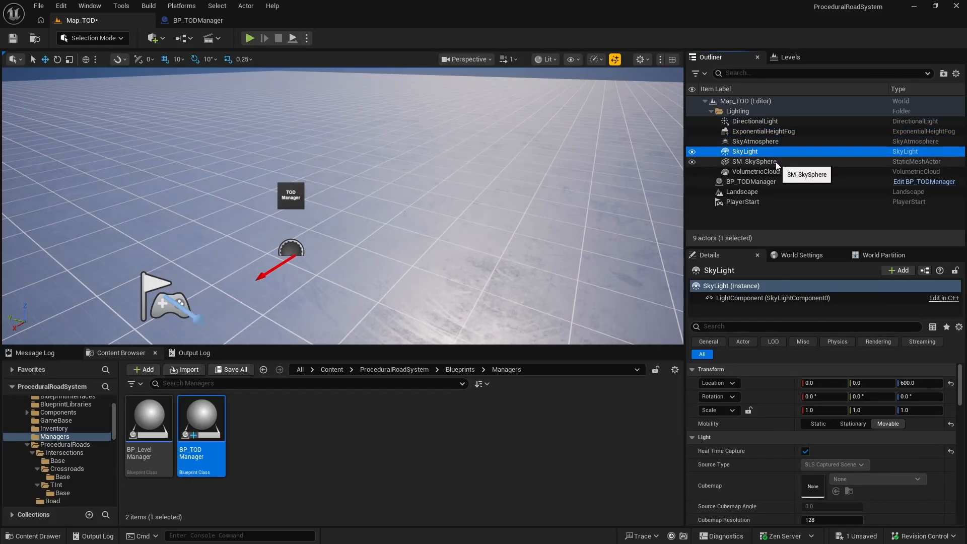
click(776, 162)
click(779, 170)
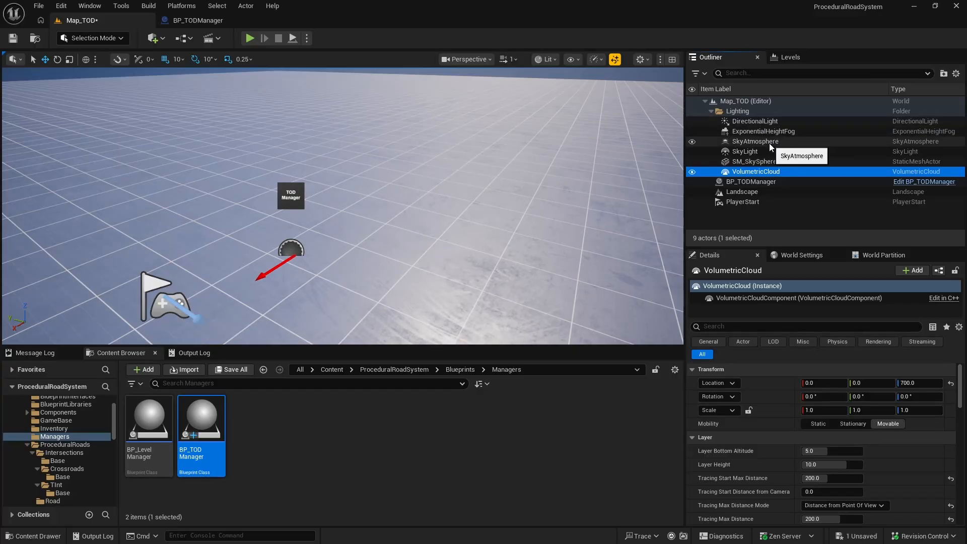
click(194, 19)
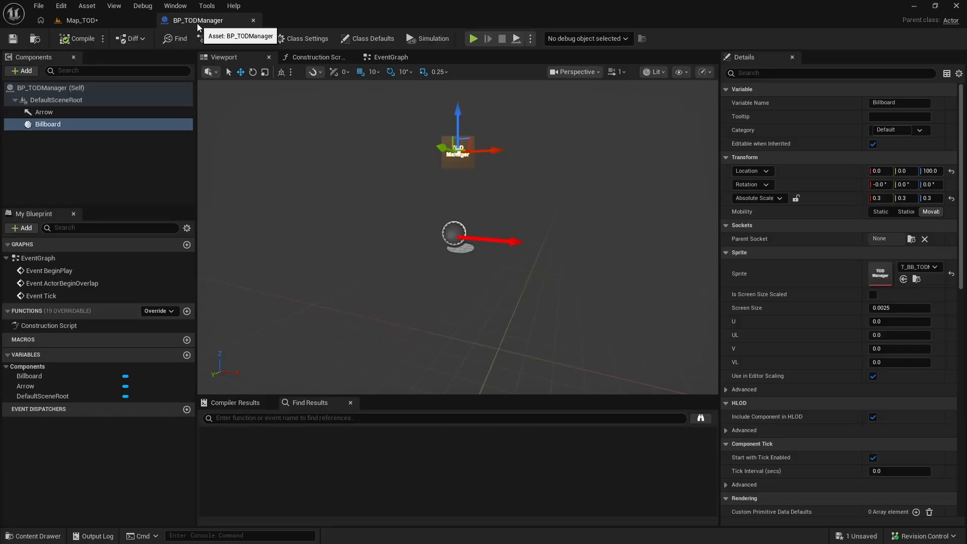
click(117, 18)
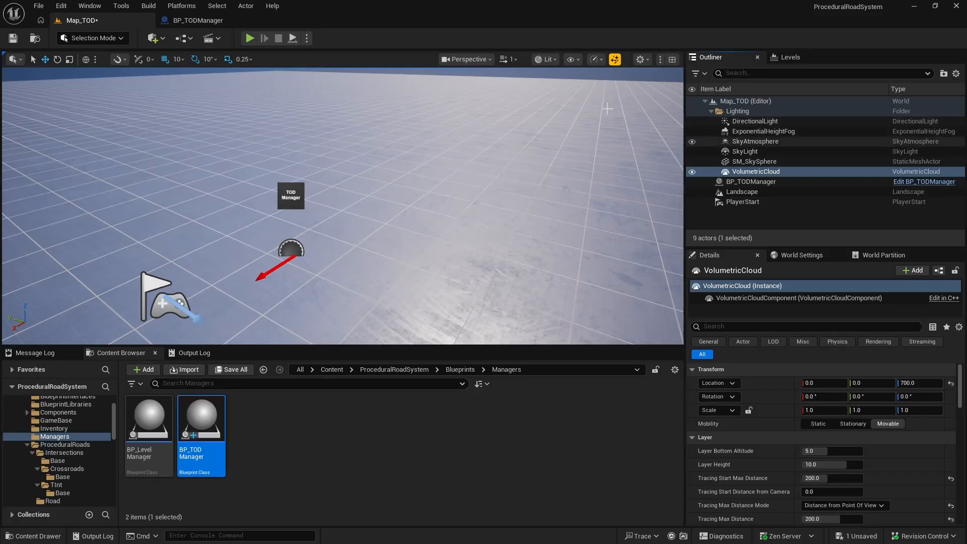
click(205, 23)
click(95, 20)
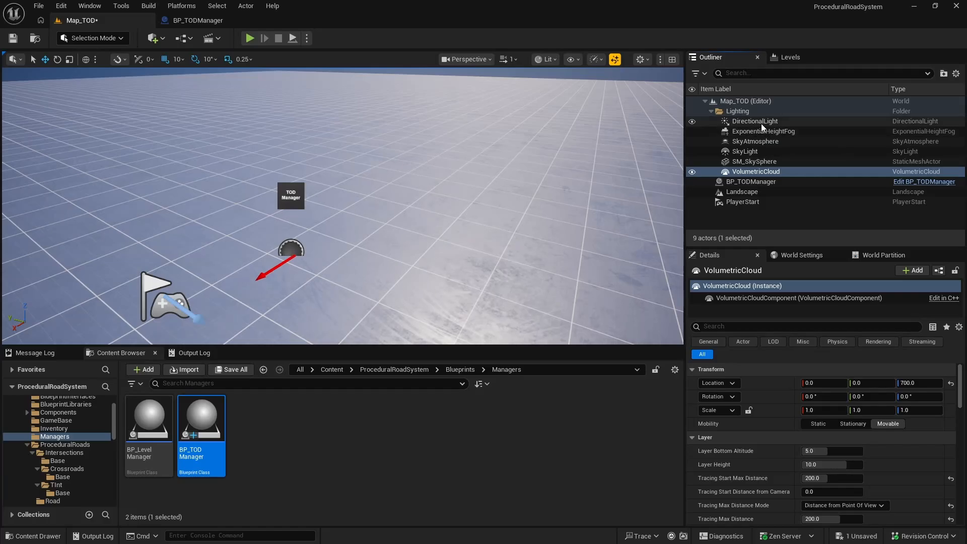
click(204, 21)
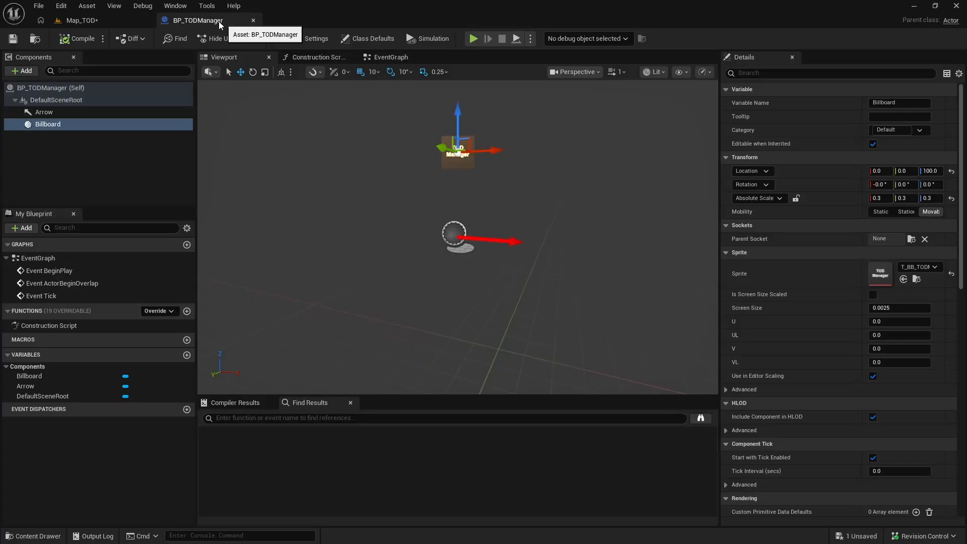
click(83, 21)
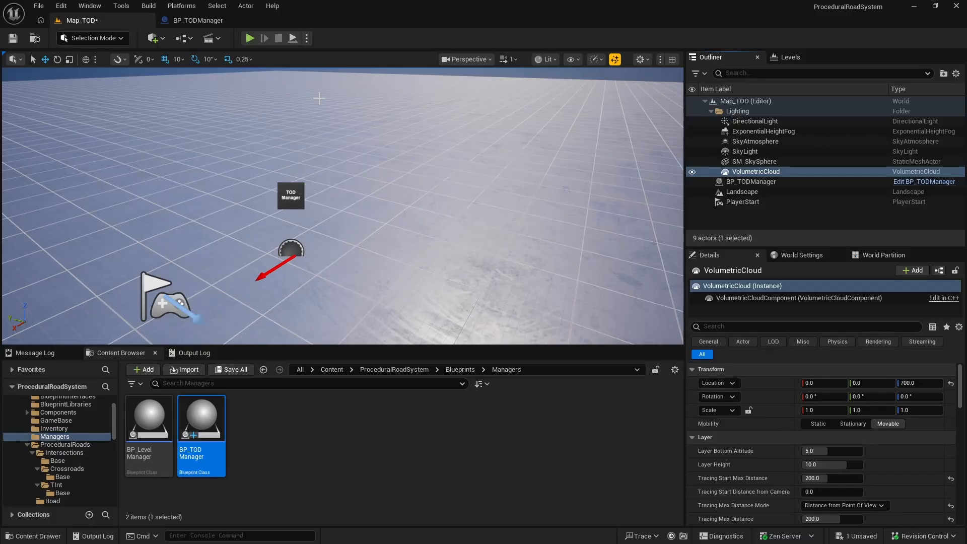
Copy the level's DirectionalLight into BP_TODManager under DefaultSceneRoot and delete the extra arrow component that comes with it.
click(776, 122)
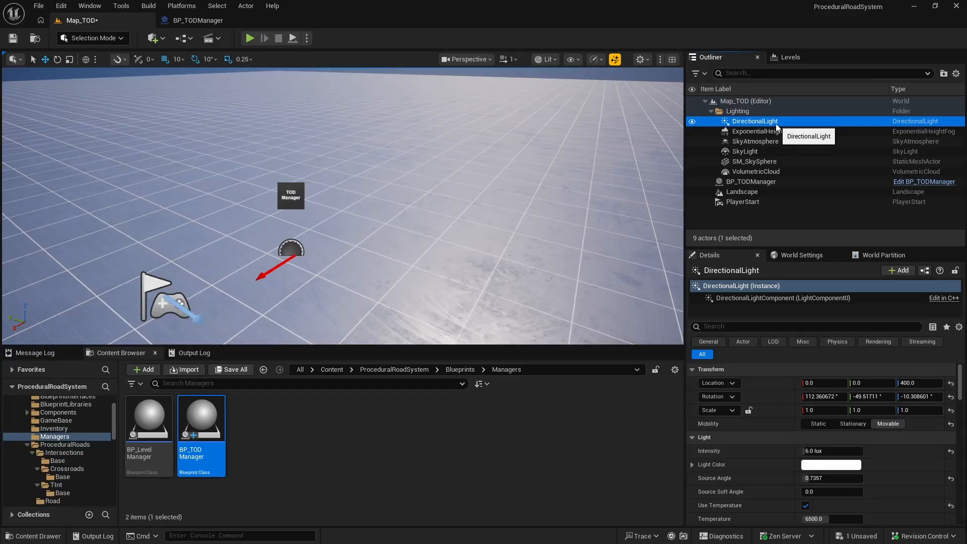
click(207, 21)
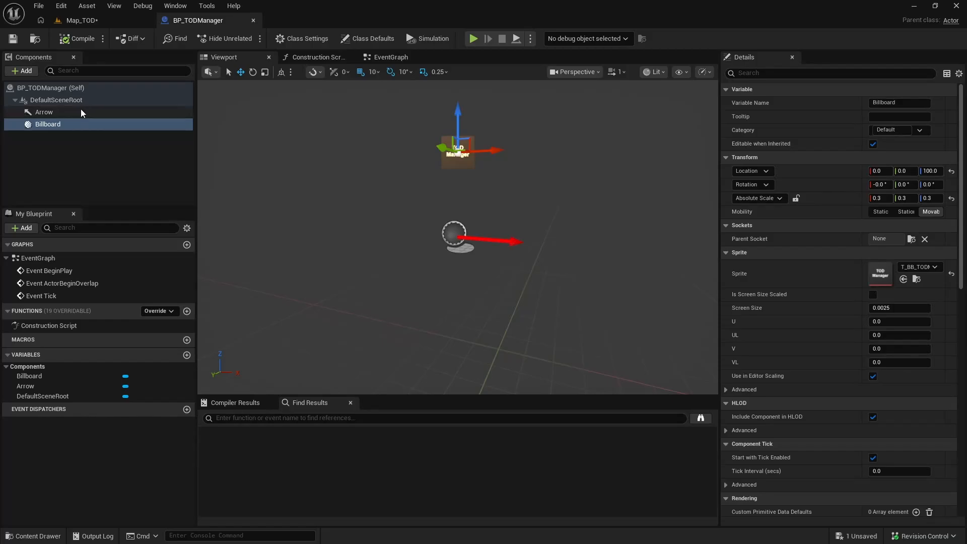
click(69, 100)
key(ctrl+v)
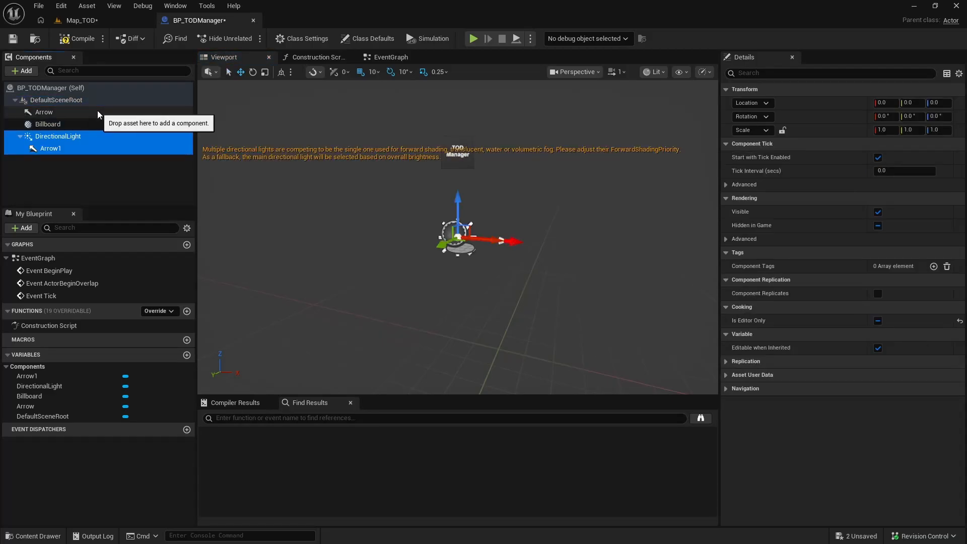
click(60, 147)
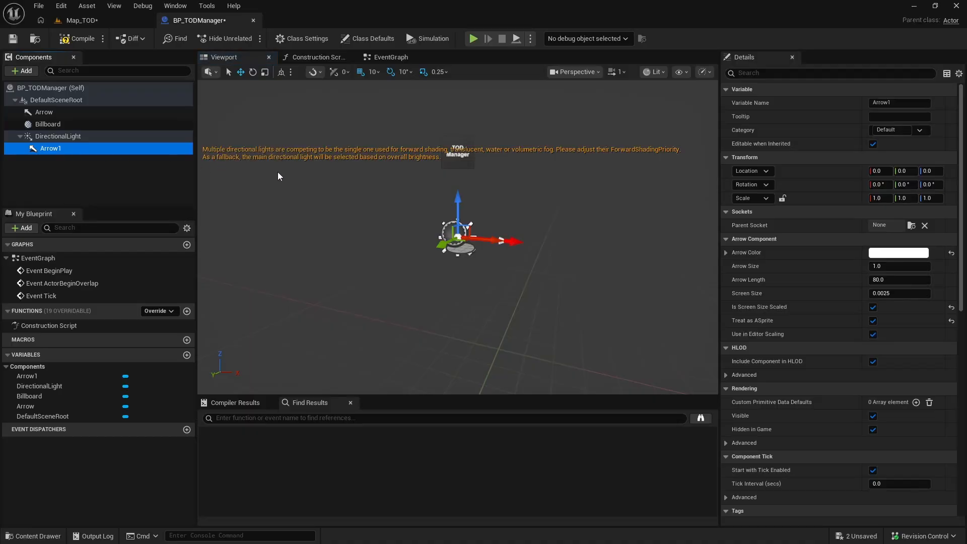
key(Delete)
click(66, 137)
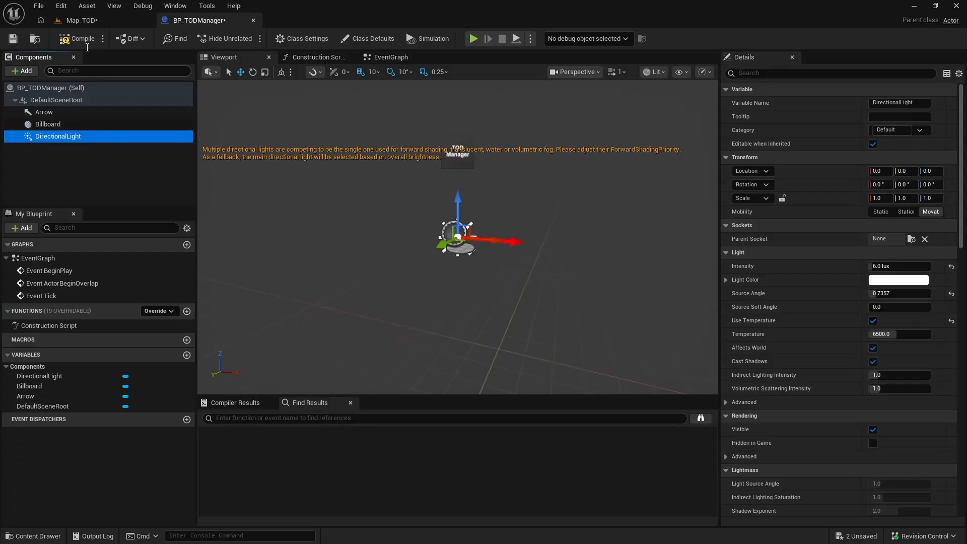
Copy the level's ExponentialHeightFog into BP_TODManager under DefaultSceneRoot.
click(119, 19)
click(788, 131)
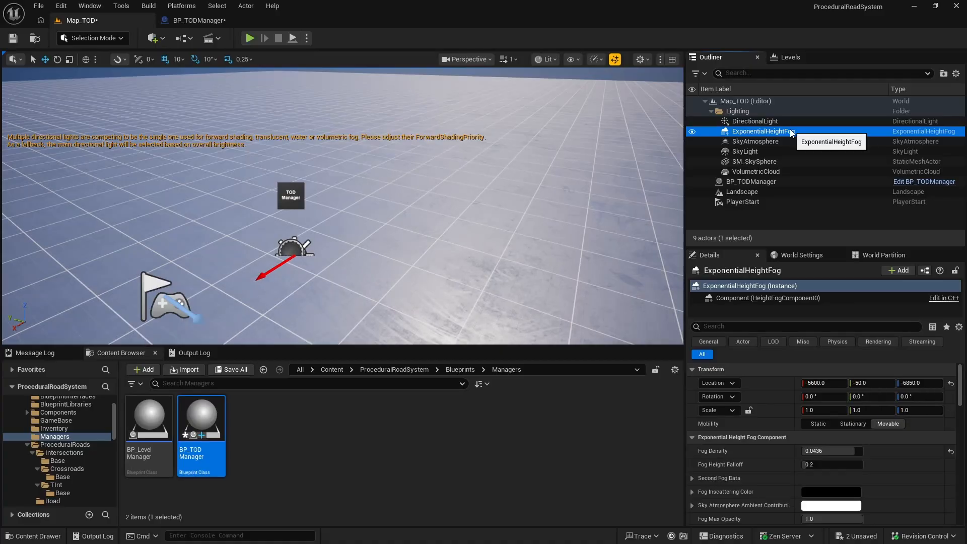
click(196, 20)
click(55, 100)
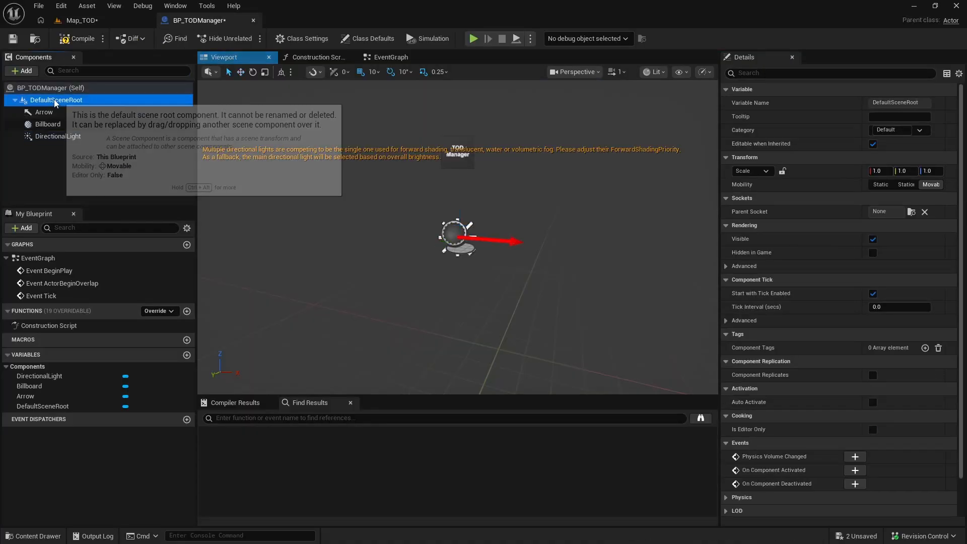
key(ctrl+v)
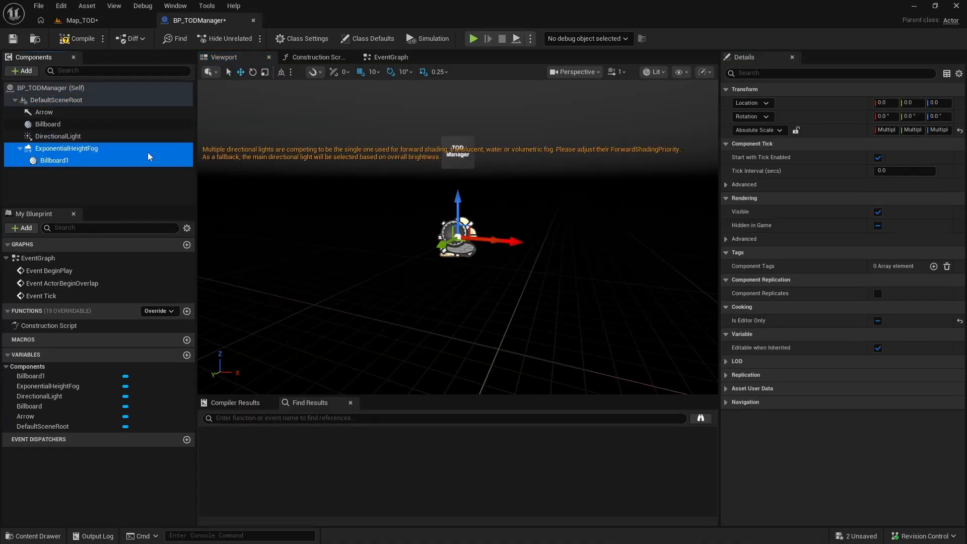
Delete the copied DirectionalLight and ExponentialHeightFog components, including the fog's billboard, from BP_TODManager.
click(65, 135)
shift+click(74, 156)
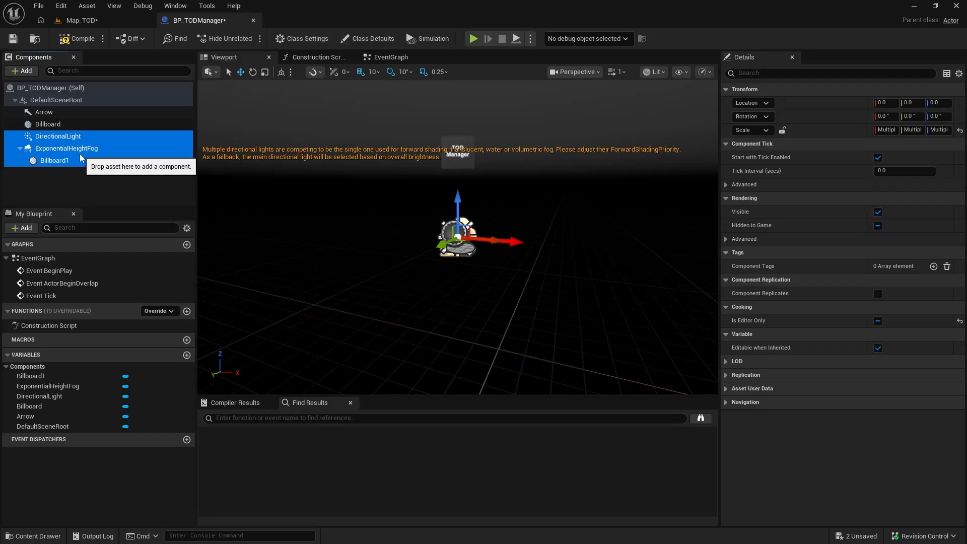
key(Delete)
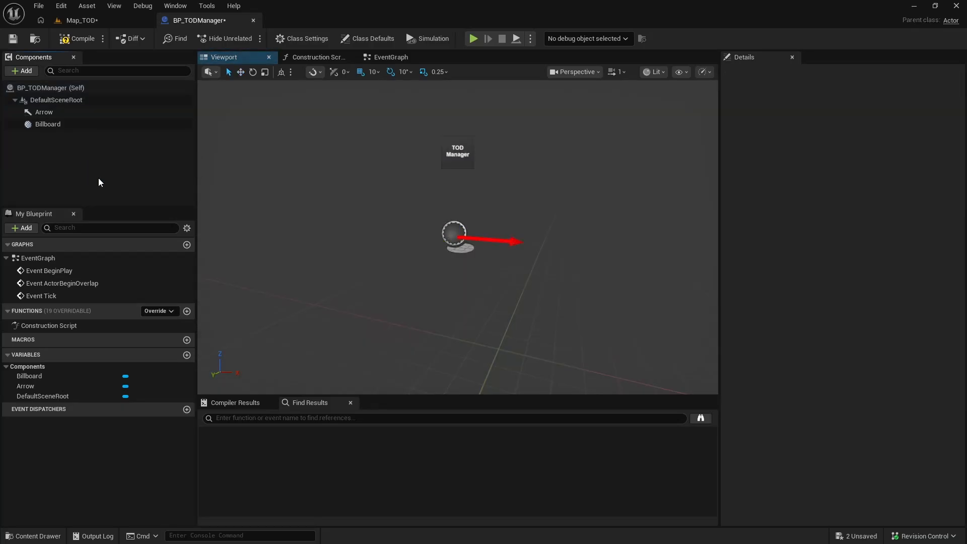
Add a Directional Light component to BP_TODManager, keeping its default name.
click(51, 86)
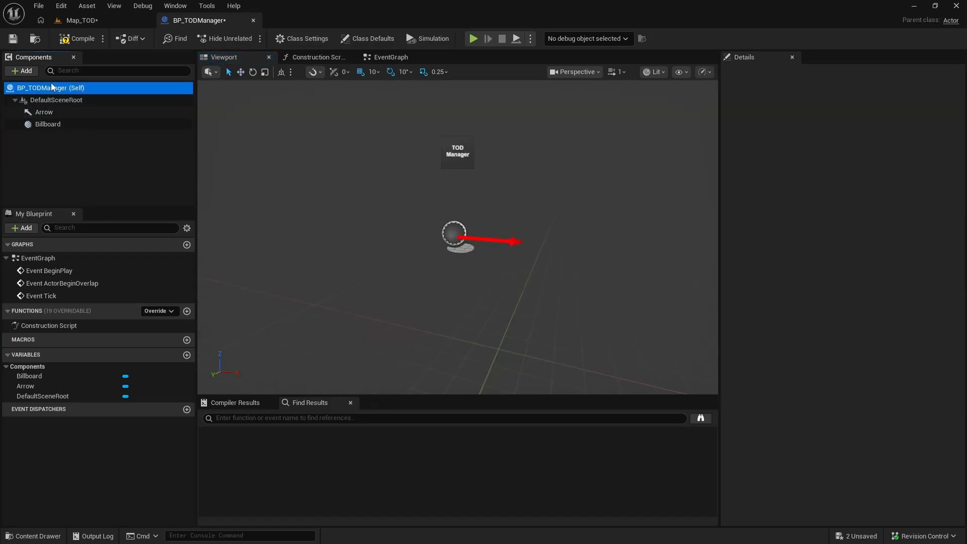
click(25, 72)
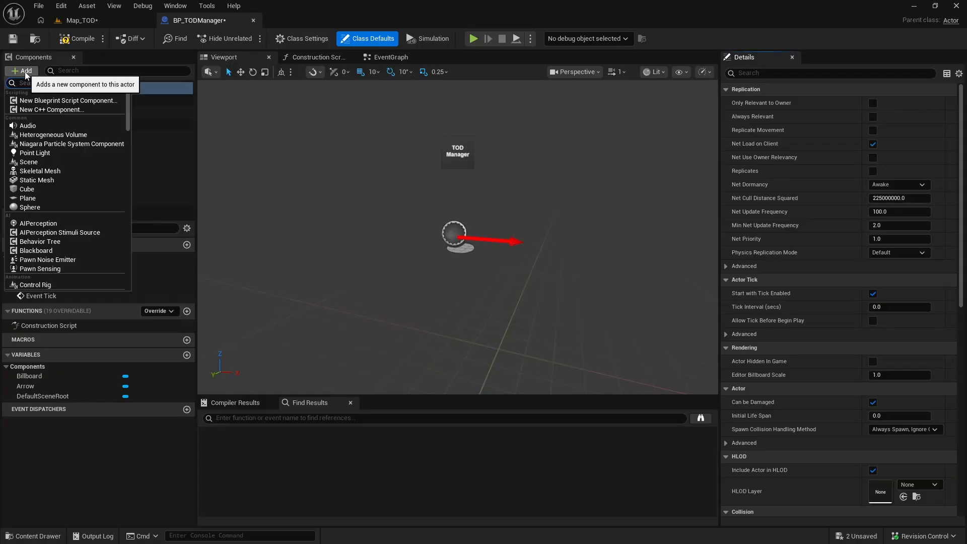
text(dire)
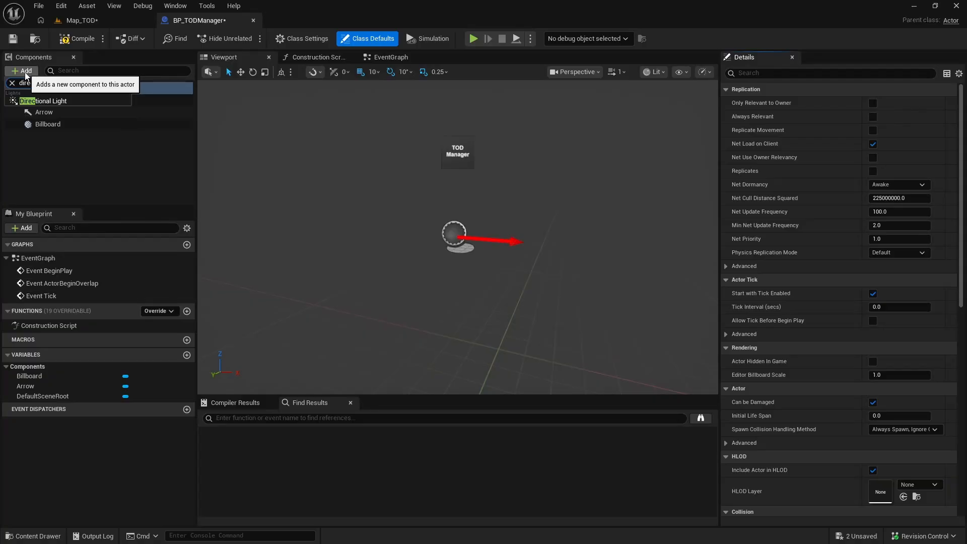
click(66, 101)
click(57, 158)
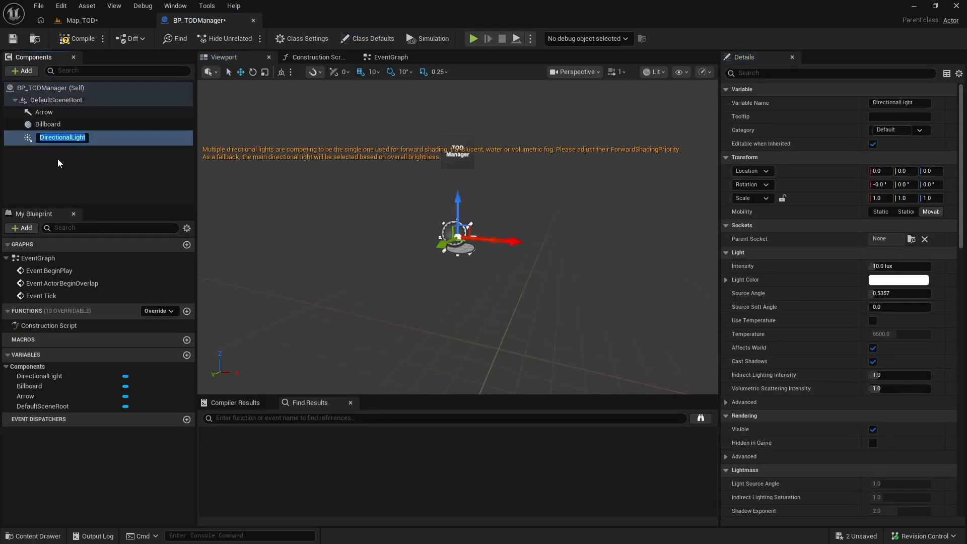
Add an Exponential Height Fog component to BP_TODManager, matching the fog actor in Map_TOD.
click(51, 88)
click(30, 71)
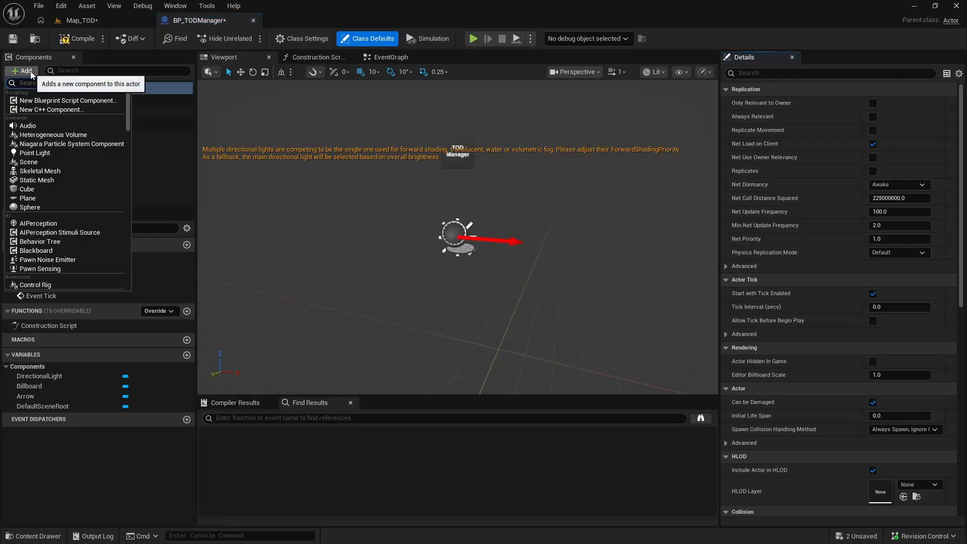
click(75, 21)
click(220, 24)
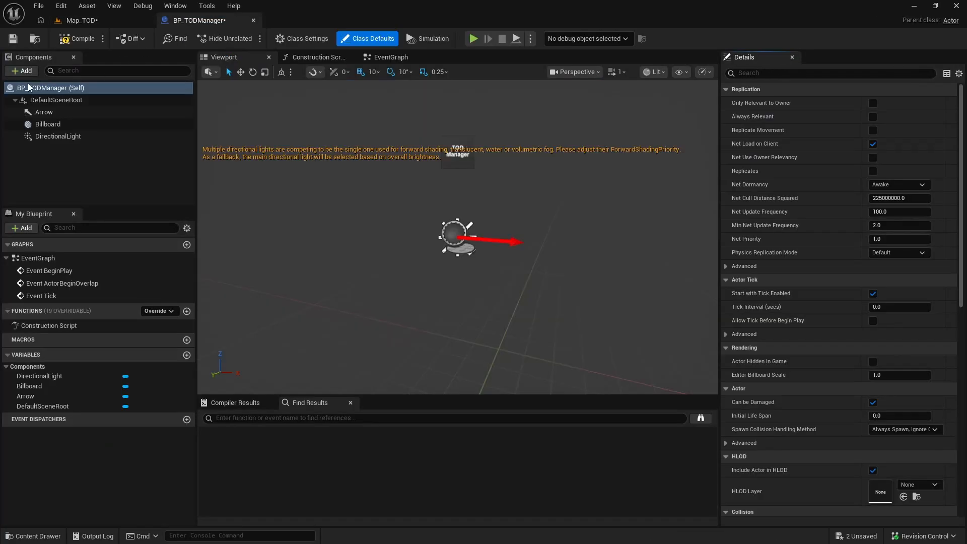
click(29, 71)
text(expo)
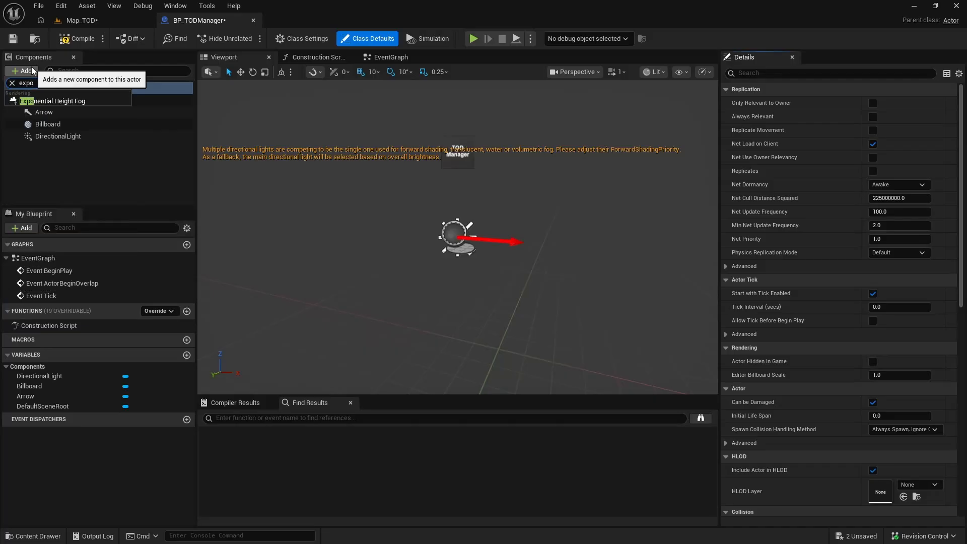
click(87, 99)
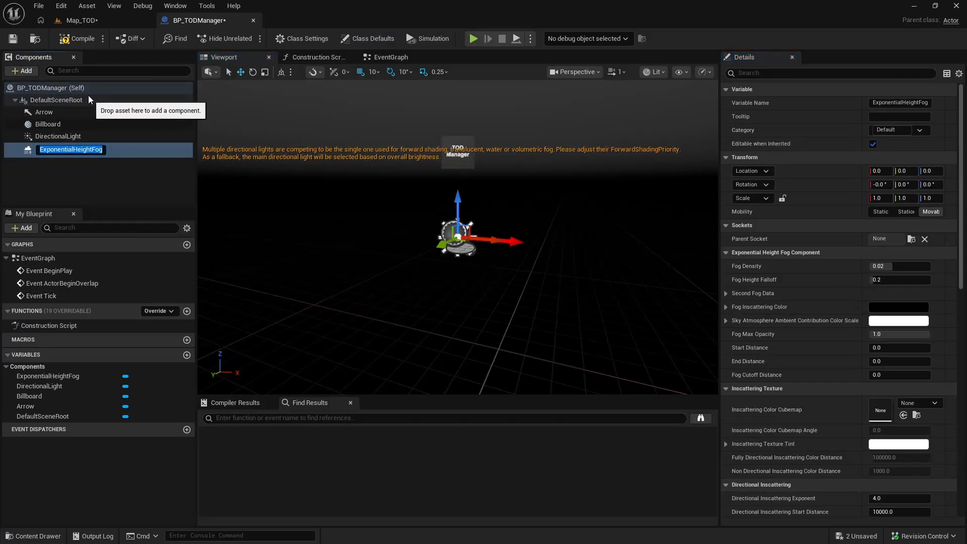
Check Map_TOD's Lighting folder and add a Sky Atmosphere component to BP_TODManager.
click(92, 20)
click(775, 151)
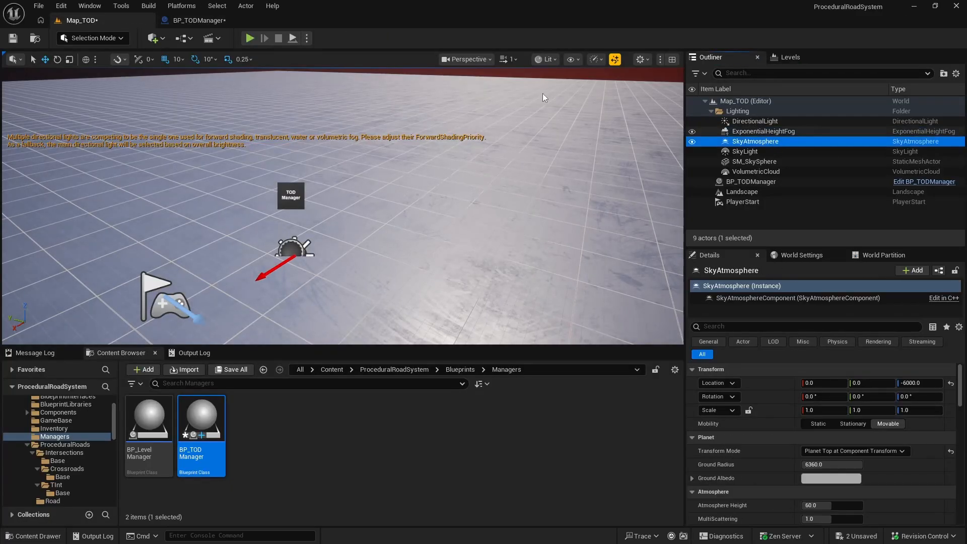
click(199, 20)
click(28, 71)
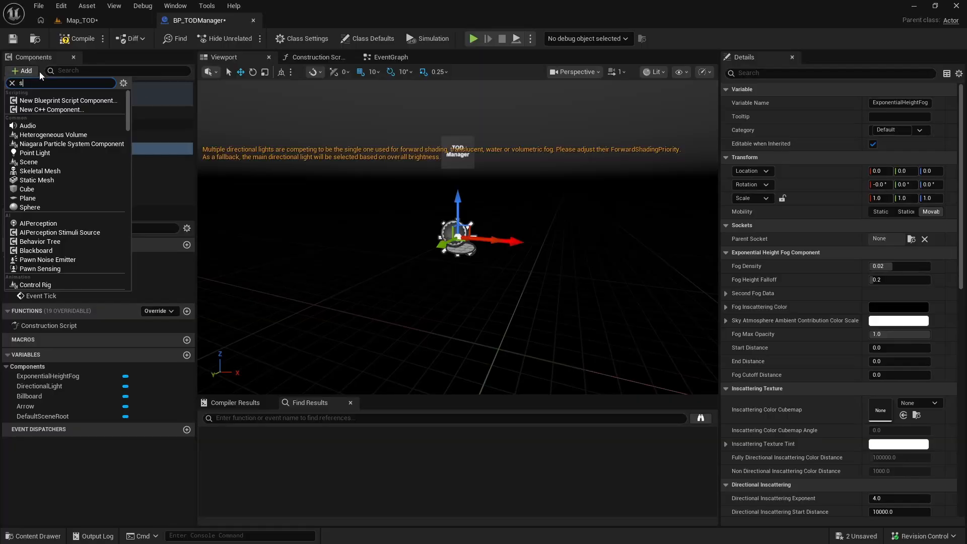
text(skya)
click(52, 101)
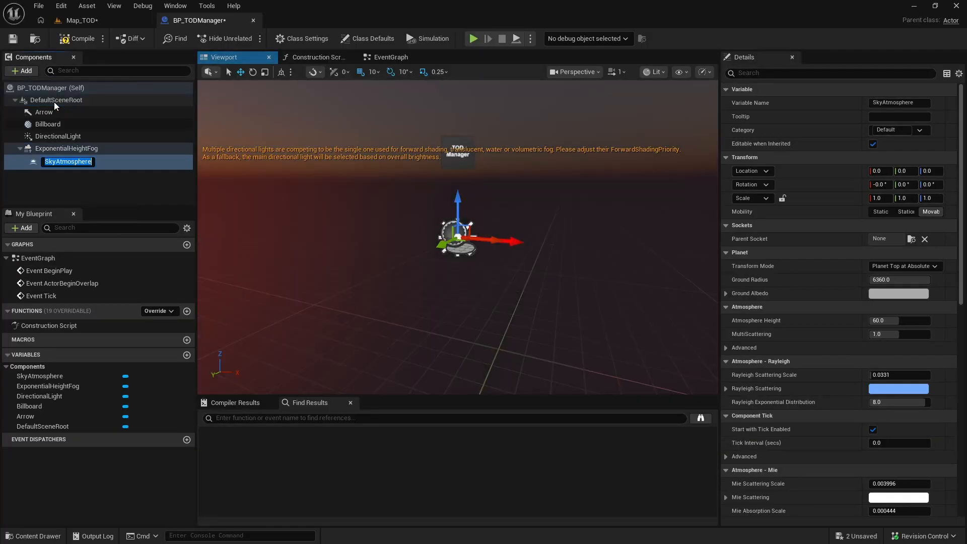
Examine the sky in BP_TODManager's viewport against the sky and SkyLight actor in Map_TOD.
right_drag(407, 186, 407, 186)
right_drag(478, 192, 477, 192)
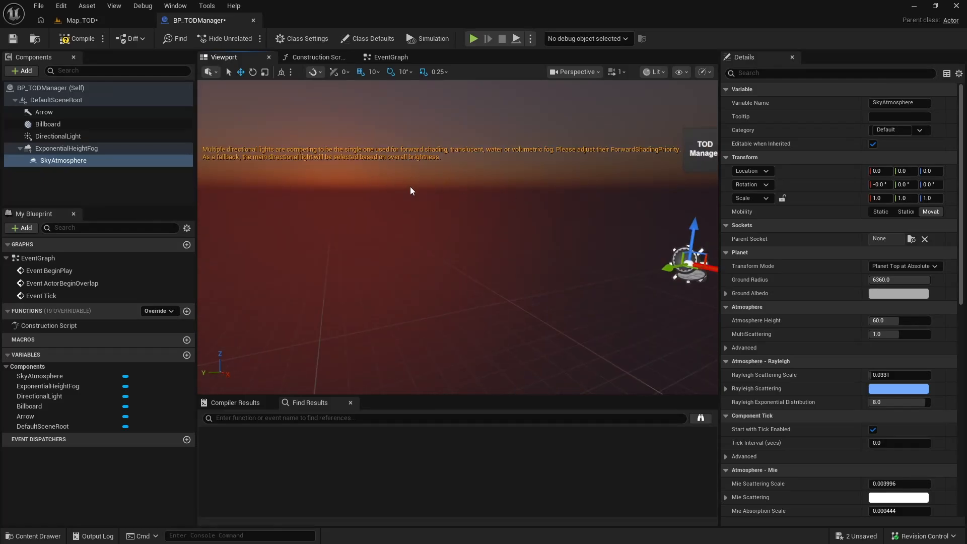
right_drag(388, 215, 342, 201)
click(82, 20)
right_drag(389, 136, 389, 135)
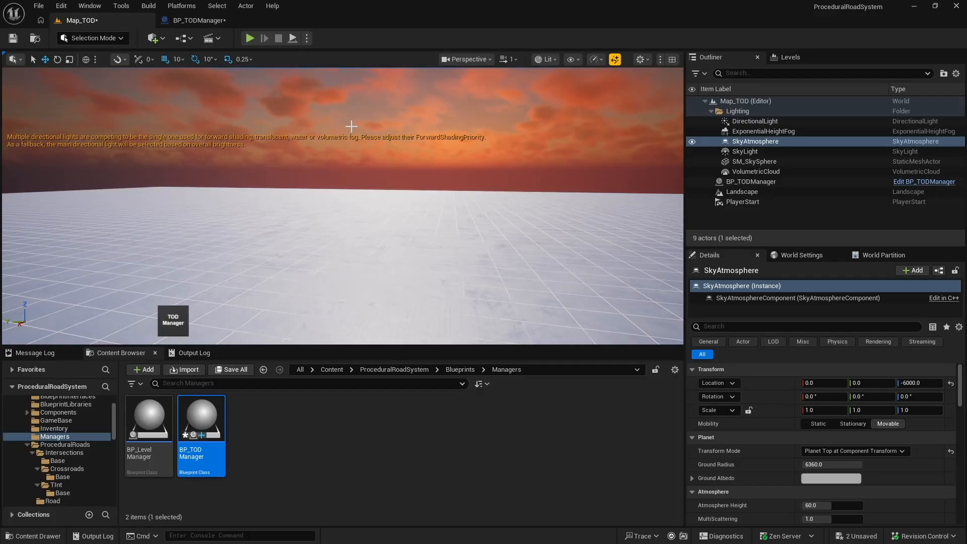
click(761, 152)
click(199, 20)
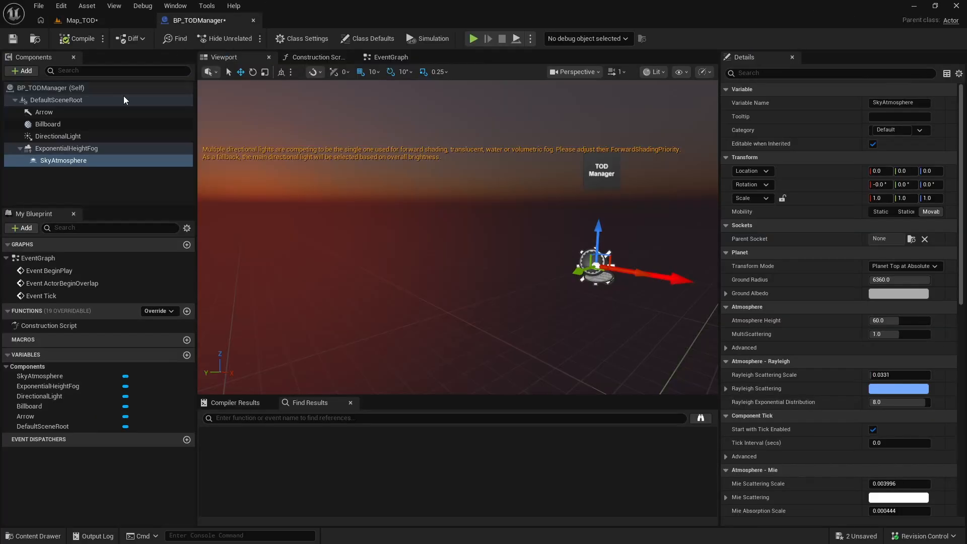
Move SkyAtmosphere from ExponentialHeightFog to DefaultSceneRoot and add a Sky Light component under the same root.
click(69, 177)
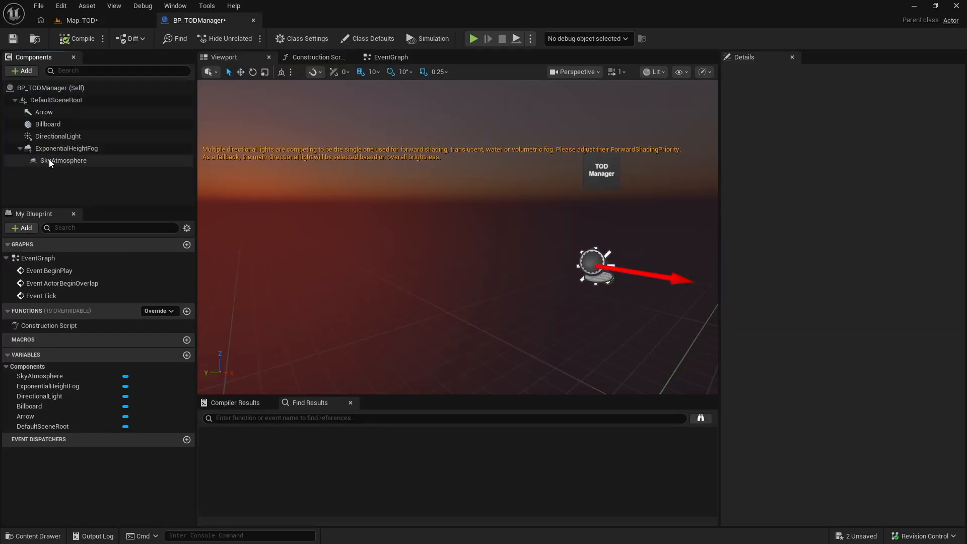
drag(50, 159, 62, 99)
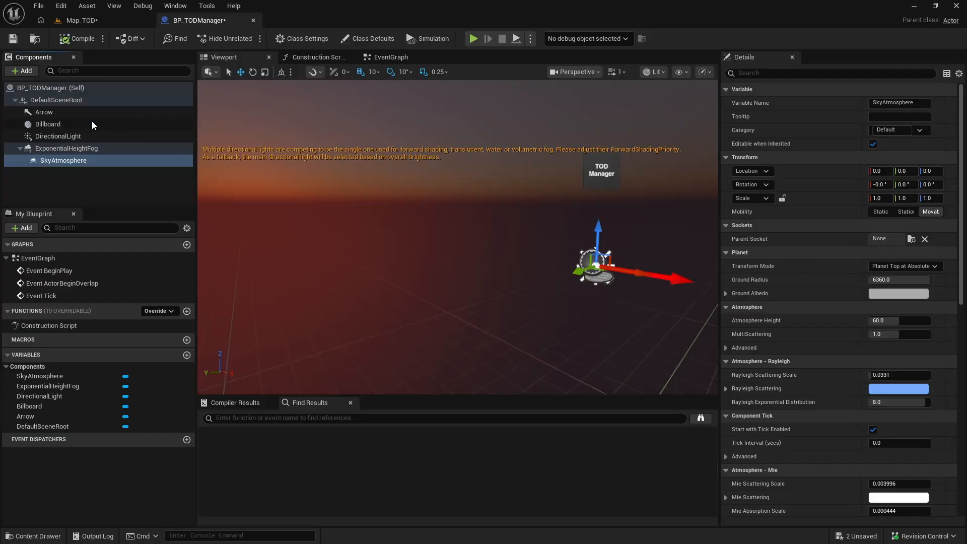
click(54, 99)
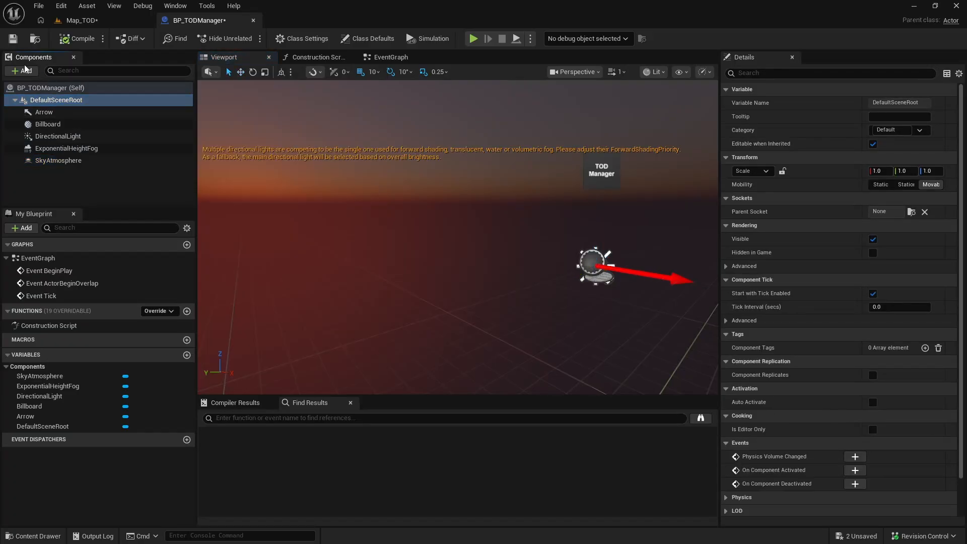
click(25, 70)
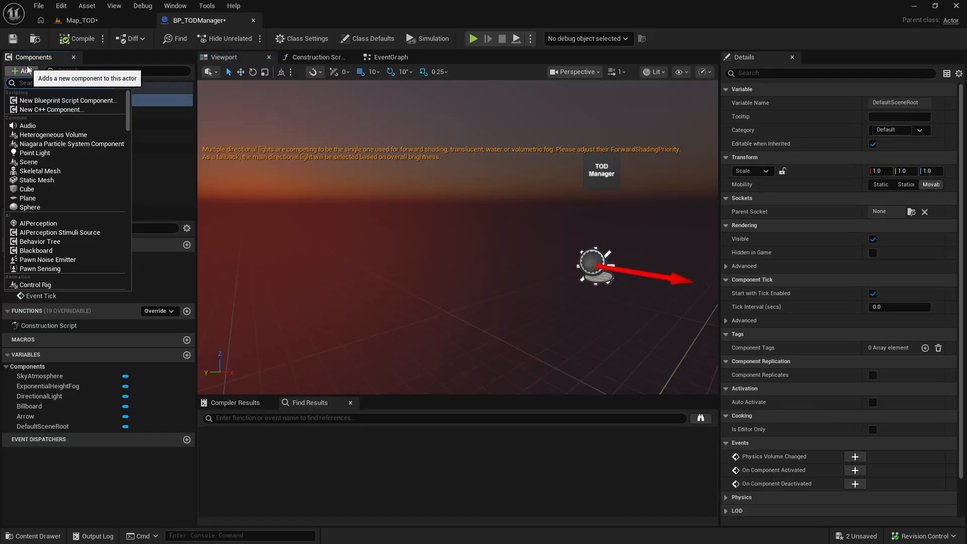
text(sky)
click(51, 100)
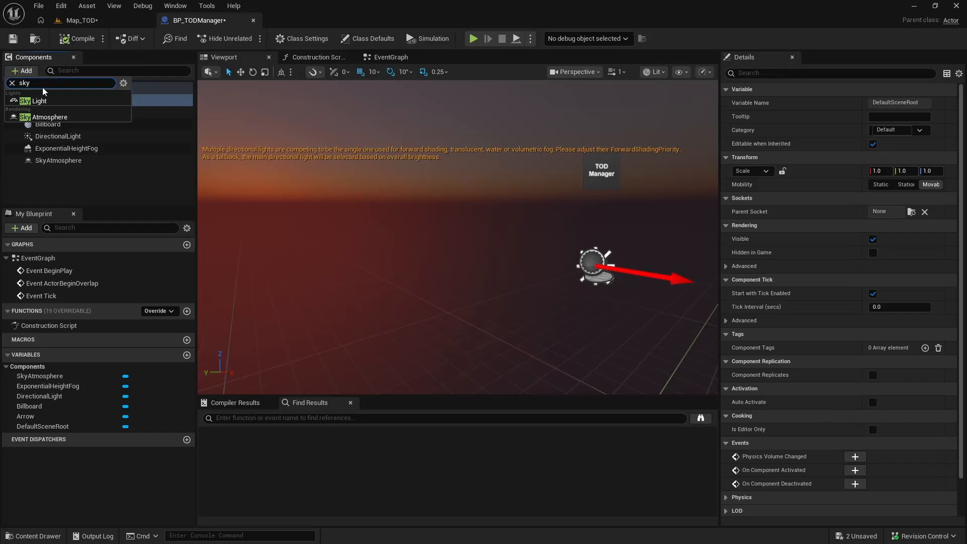
click(72, 179)
click(77, 171)
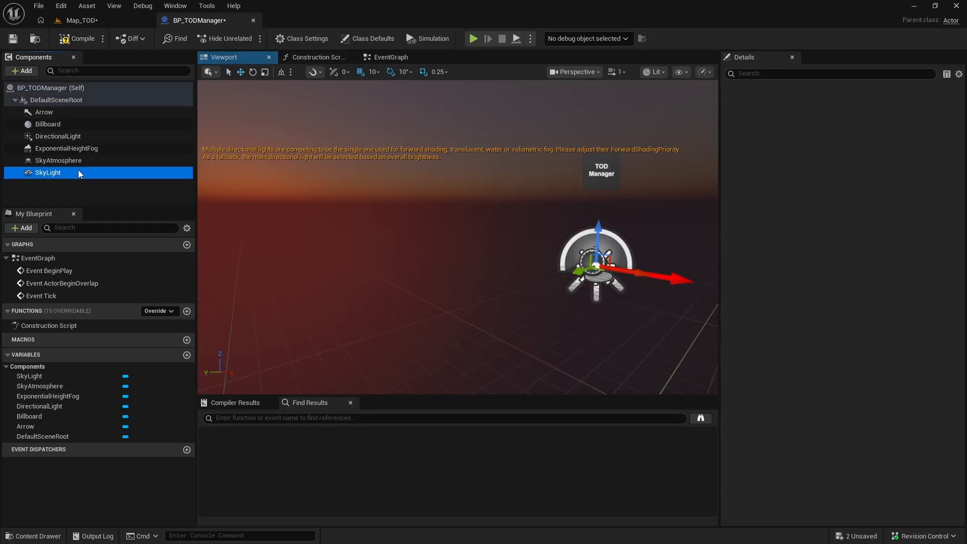
click(96, 20)
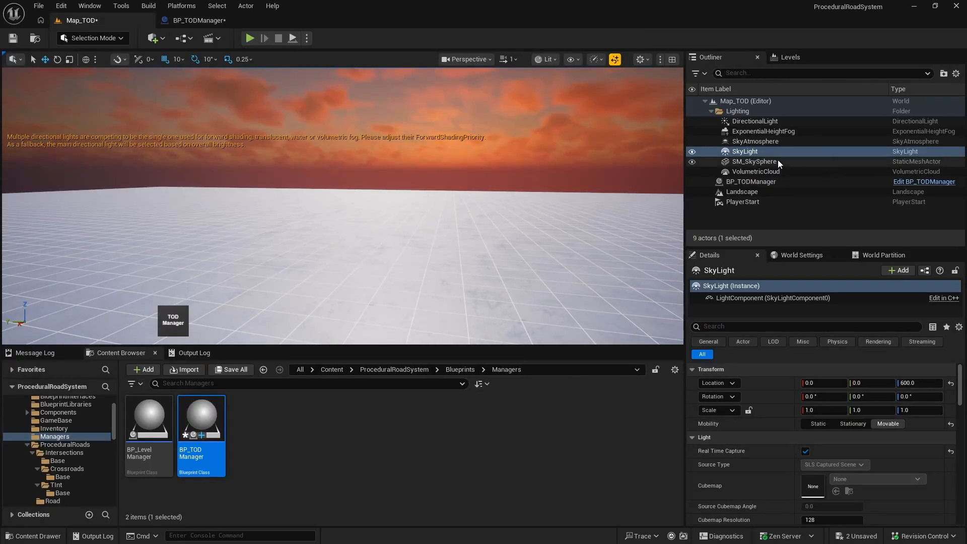
click(754, 162)
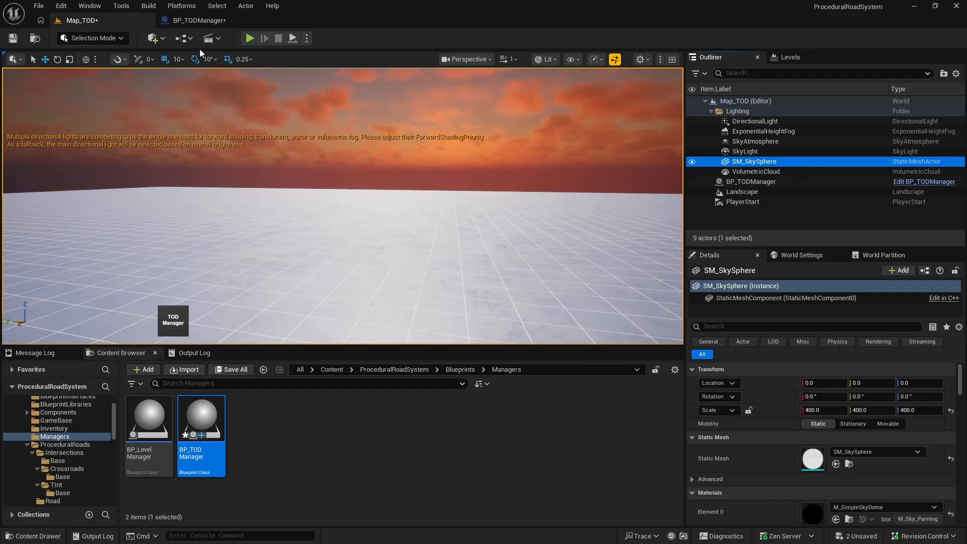
click(214, 24)
click(28, 70)
text(sky)
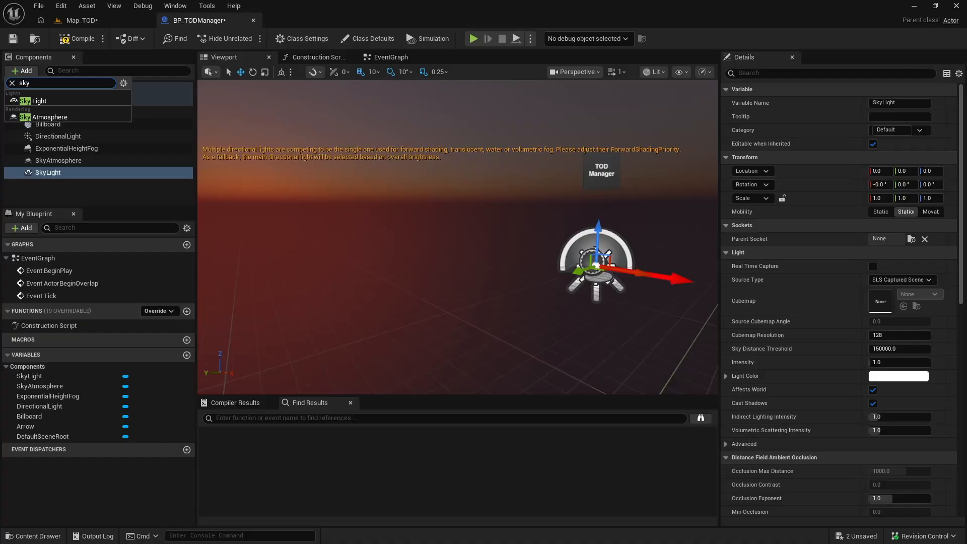
key(Escape)
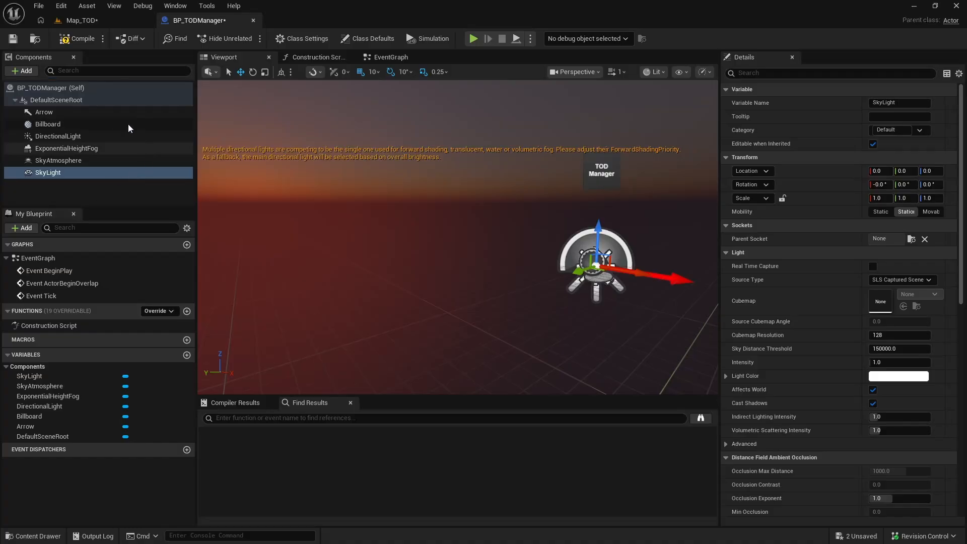
Add a Static Mesh component under DefaultSceneRoot in BP_TODManager and name it SkySphere.
click(62, 99)
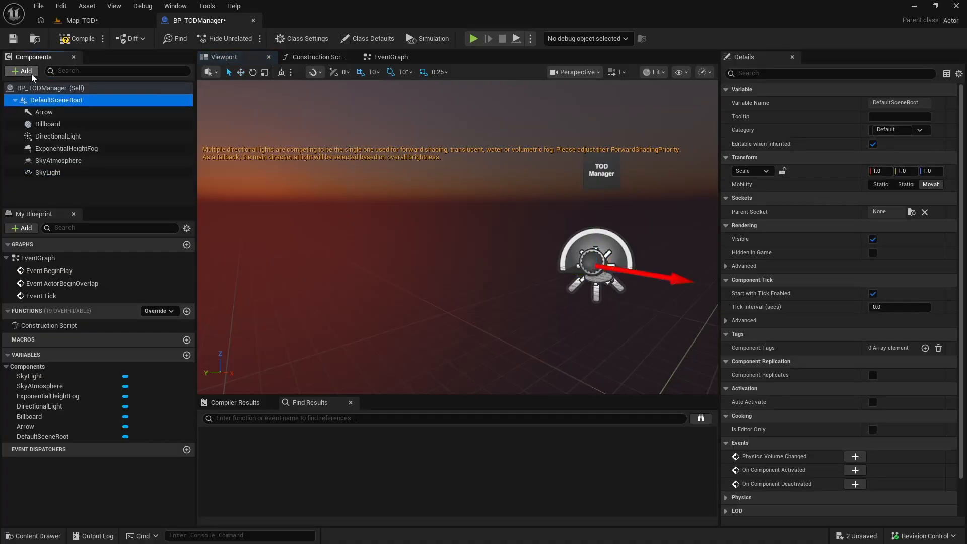
click(25, 70)
text(sta)
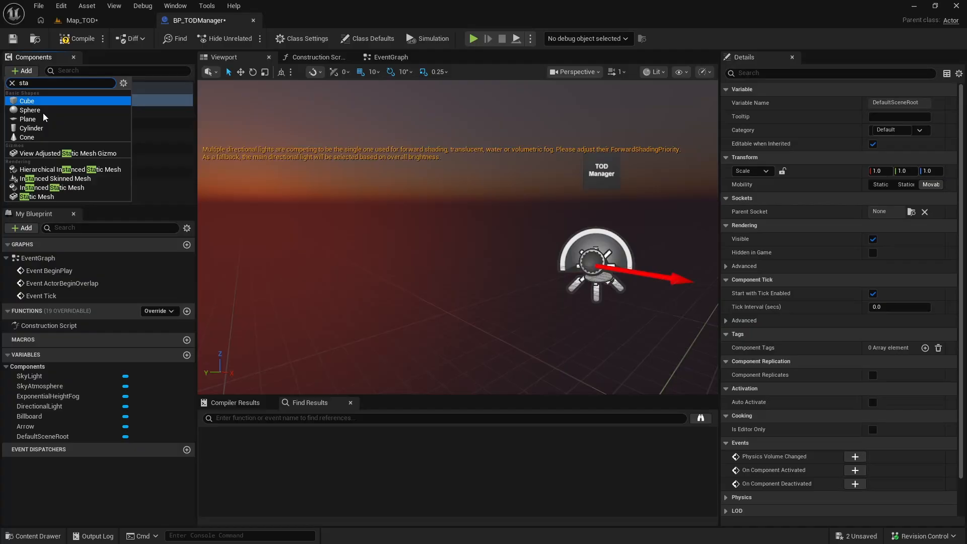
click(49, 196)
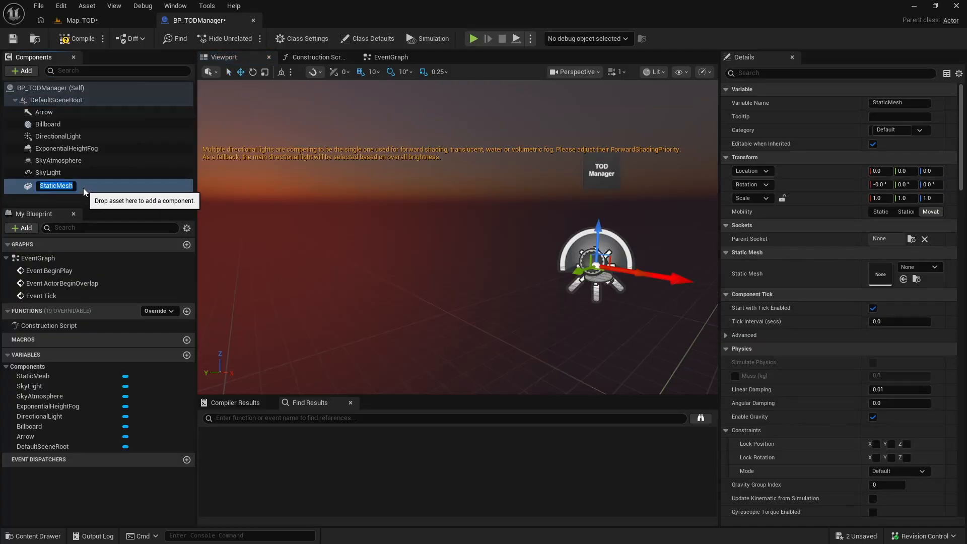
text(SkySphe)
text(re)
key(Return)
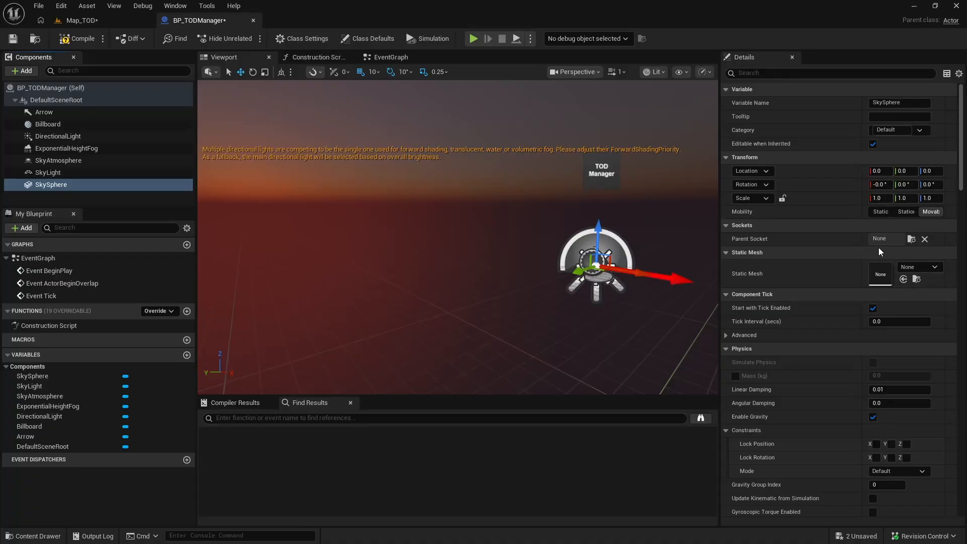
Locate the SM_SkySphere mesh used by the level's sky sphere actor and assign it to BP_TODManager's SkySphere component.
click(91, 18)
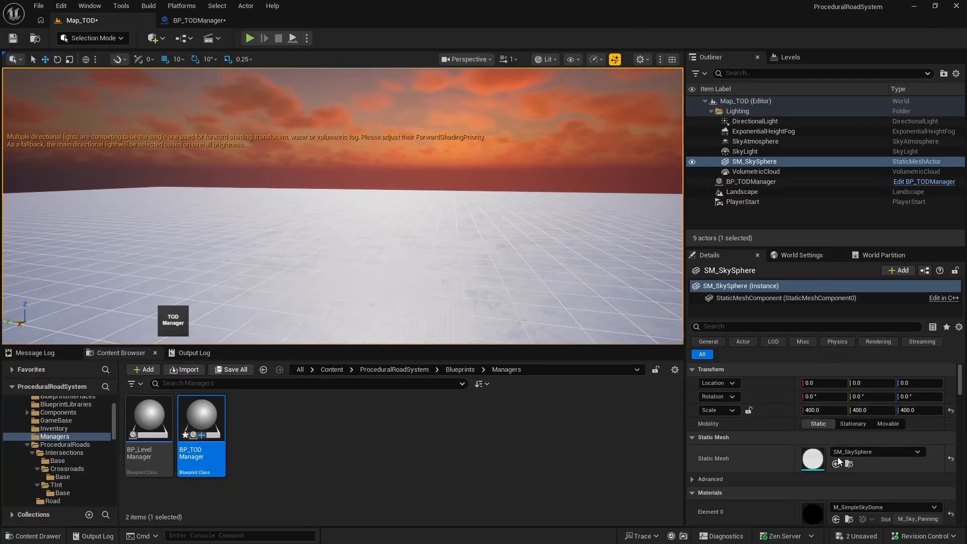
click(849, 464)
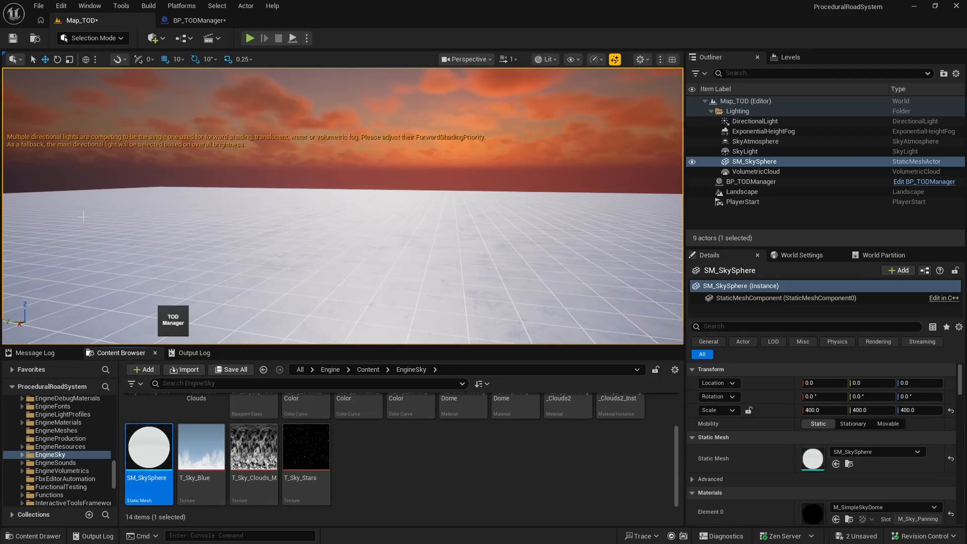
click(199, 20)
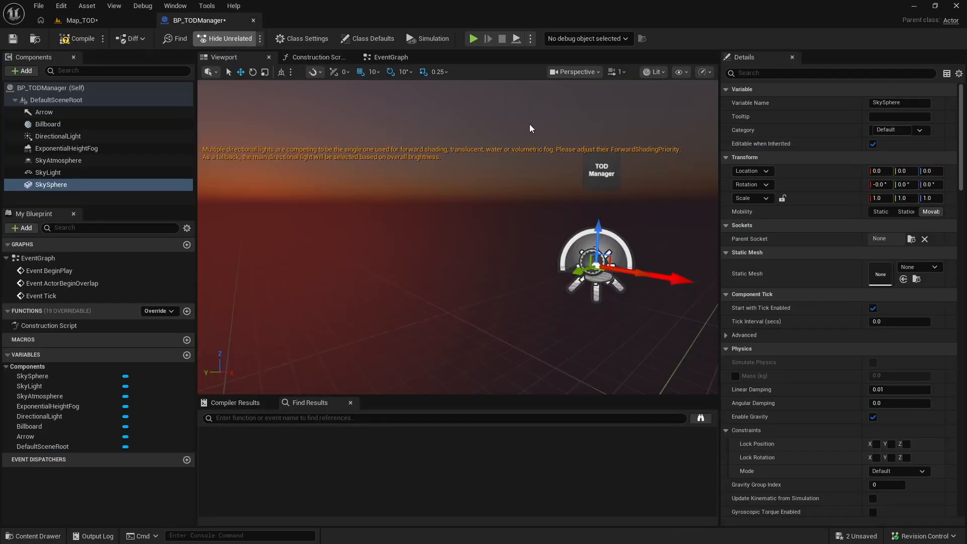
click(903, 279)
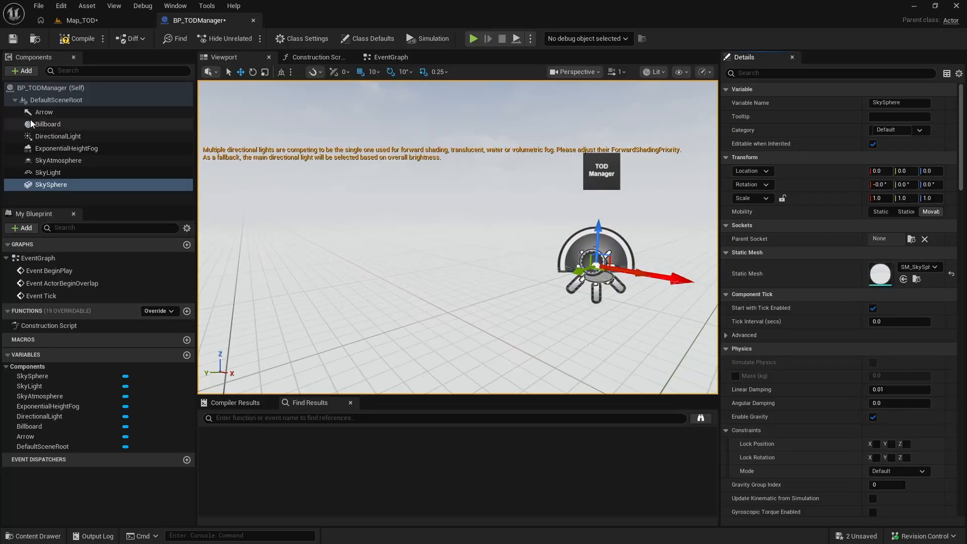
Add a Volumetric Cloud component under DefaultSceneRoot in BP_TODManager, matching the VolumetricCloud actor in Map_TOD.
click(61, 24)
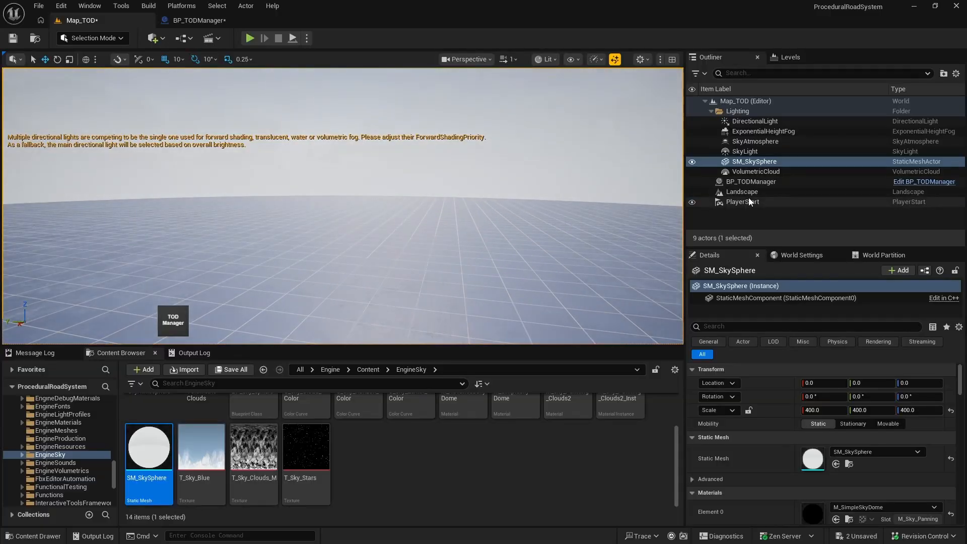
click(194, 20)
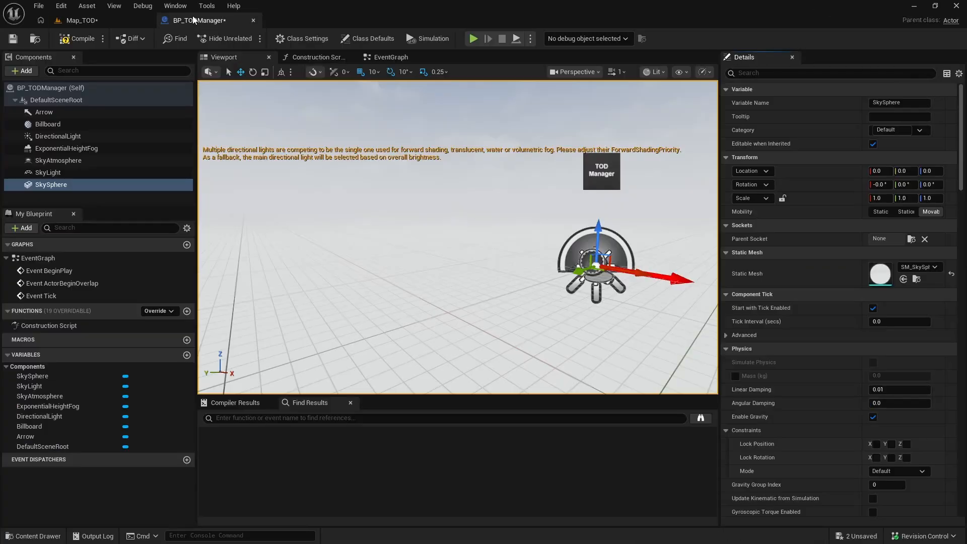
click(56, 100)
click(26, 71)
text(volu)
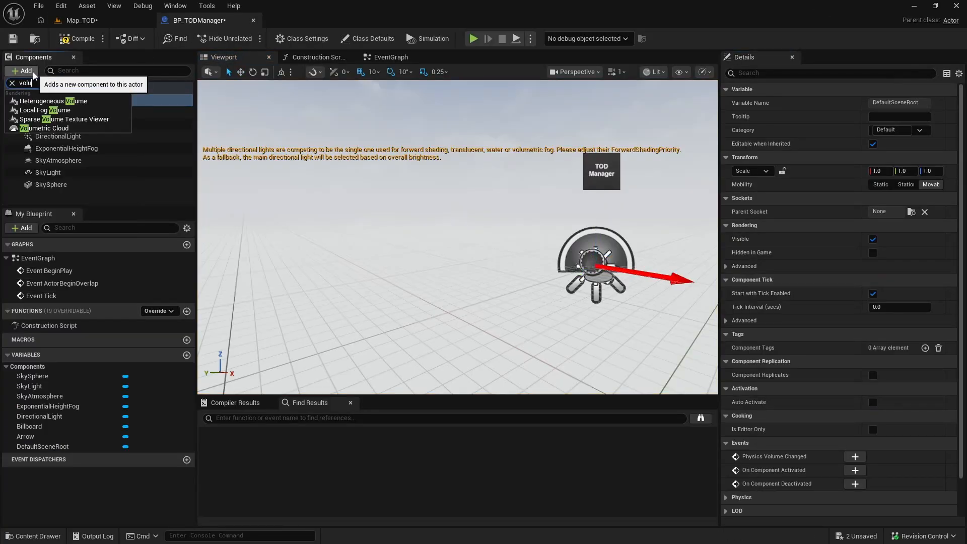
click(69, 127)
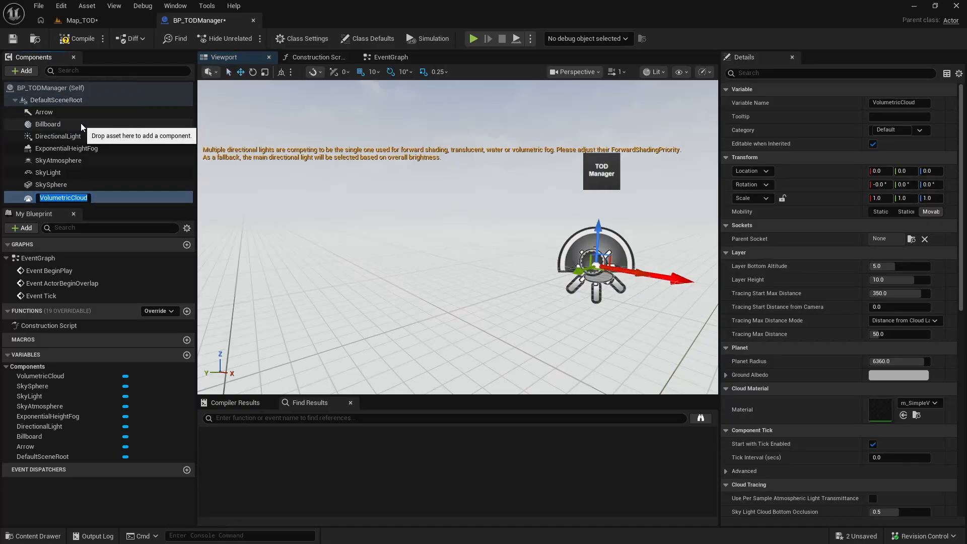
click(117, 158)
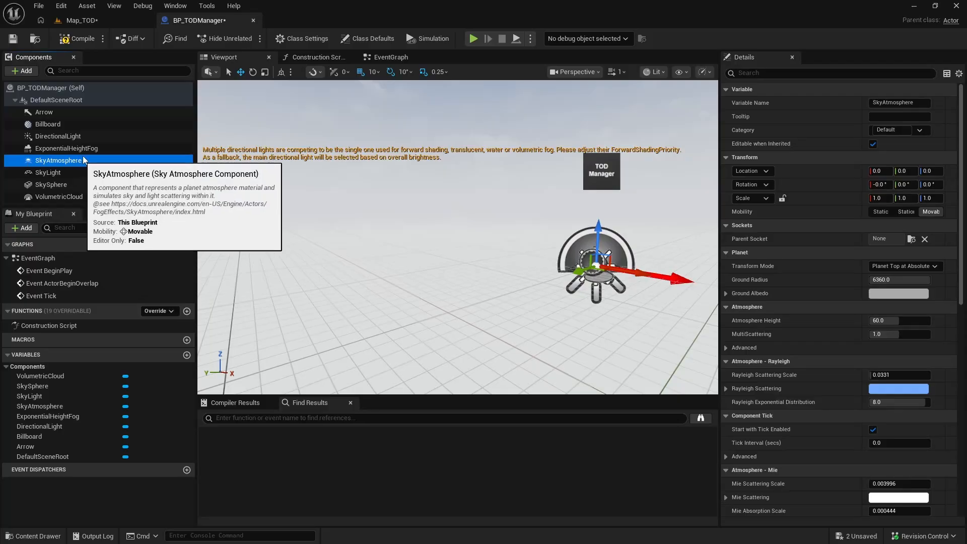
Compile and save the BP_TODManager blueprint.
right_drag(406, 175, 360, 165)
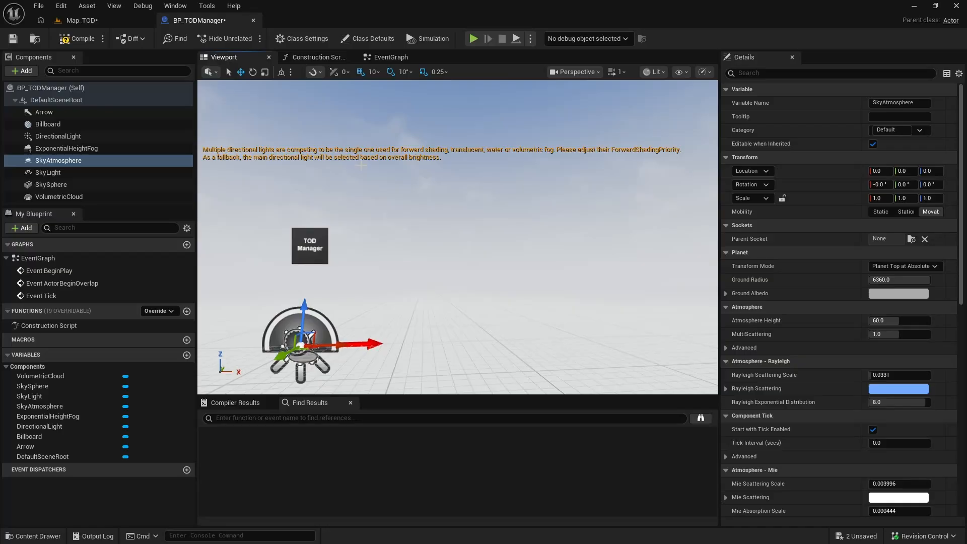
click(83, 40)
click(17, 39)
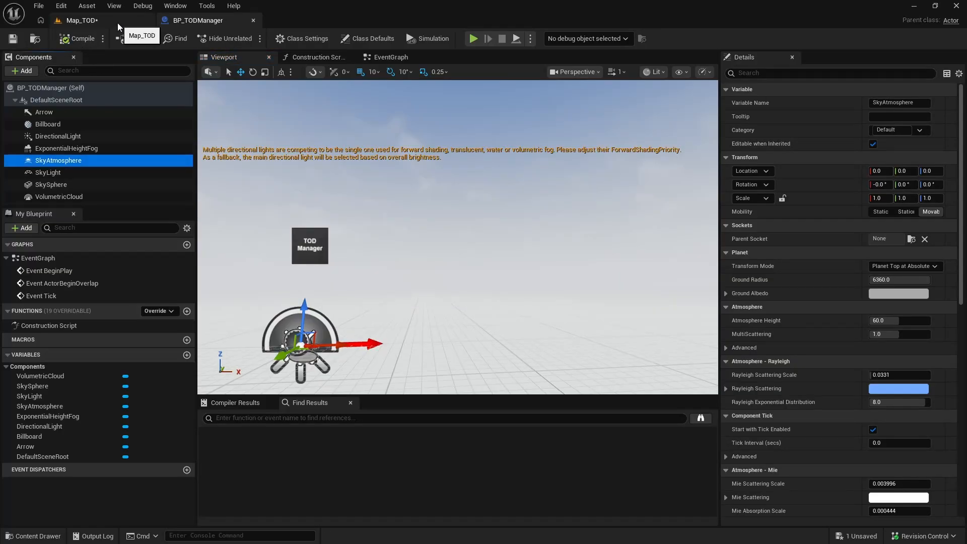
Delete the DirectionalLight, ExponentialHeightFog and SkyAtmosphere actors from the Lighting folder of Map_TOD.
click(116, 22)
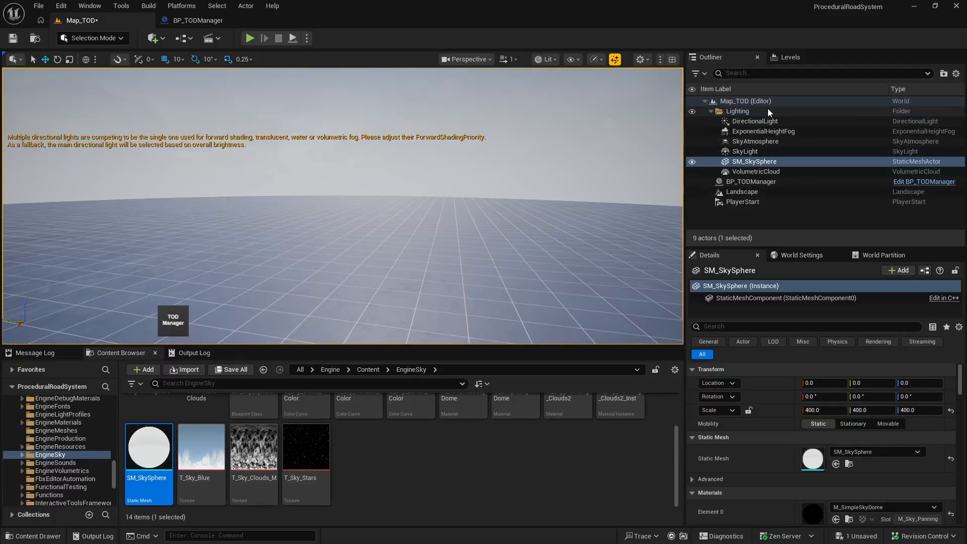
click(769, 171)
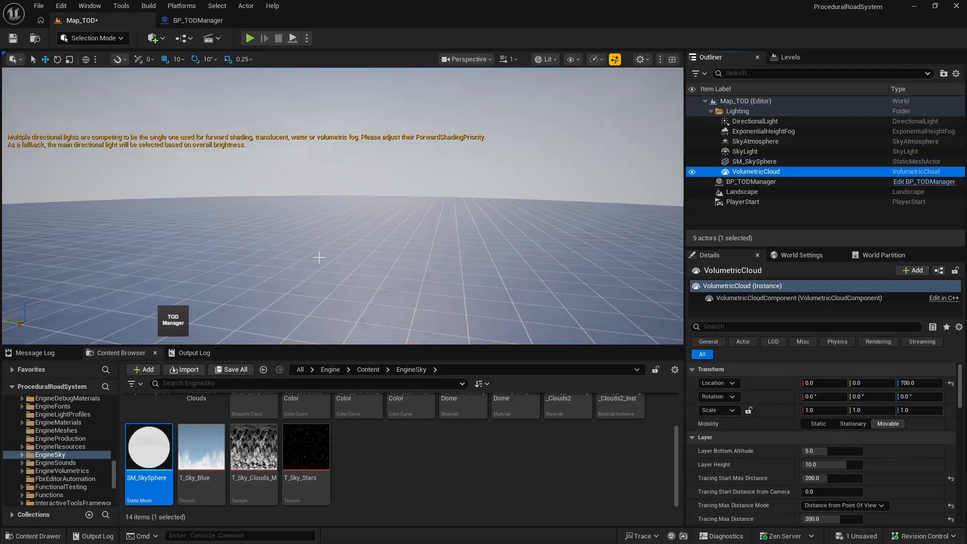
key(f)
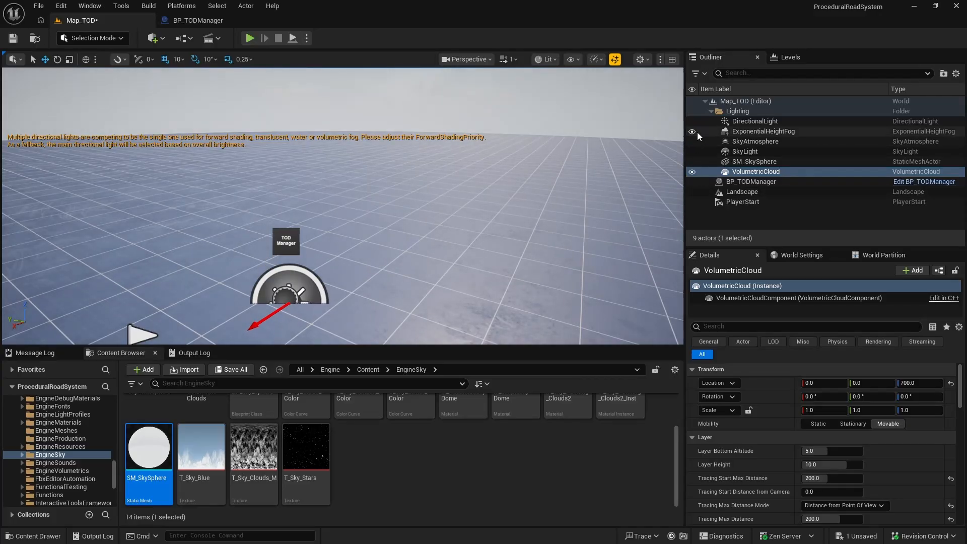
click(745, 161)
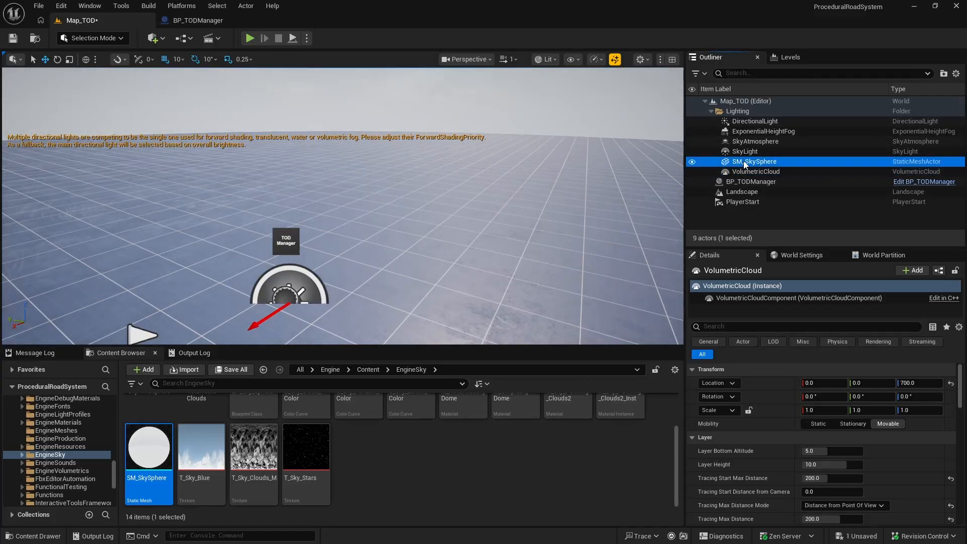
click(748, 123)
key(Delete)
click(747, 122)
key(Delete)
click(756, 122)
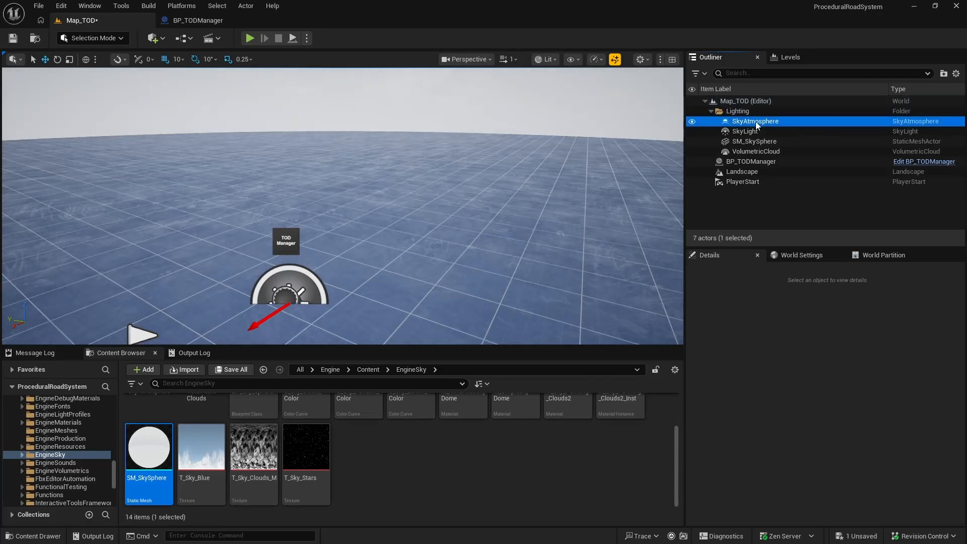
key(Delete)
Delete the SkyLight, SM_SkySphere and VolumetricCloud actors and the Lighting folder from Map_TOD, then save the level.
click(758, 122)
key(Delete)
click(767, 123)
key(Delete)
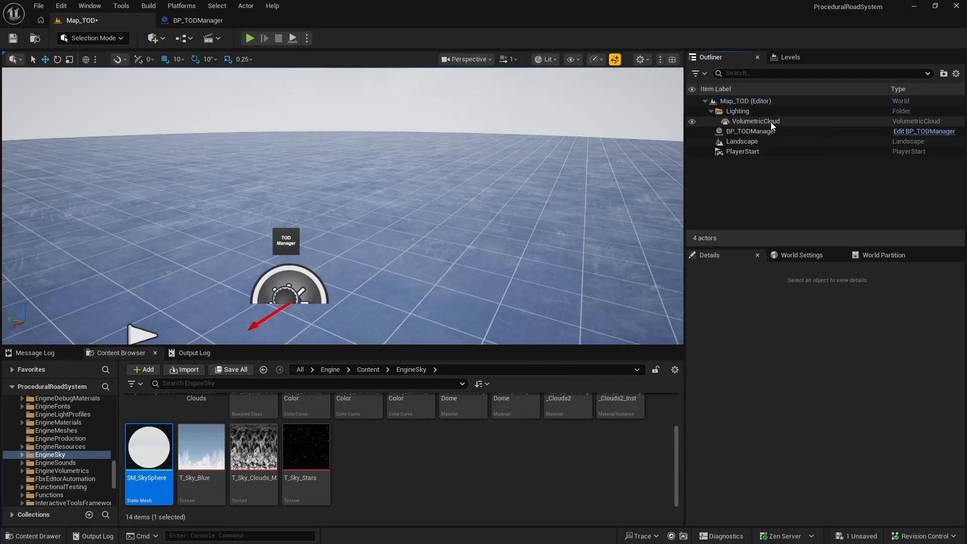
click(771, 122)
key(Delete)
click(747, 111)
key(Delete)
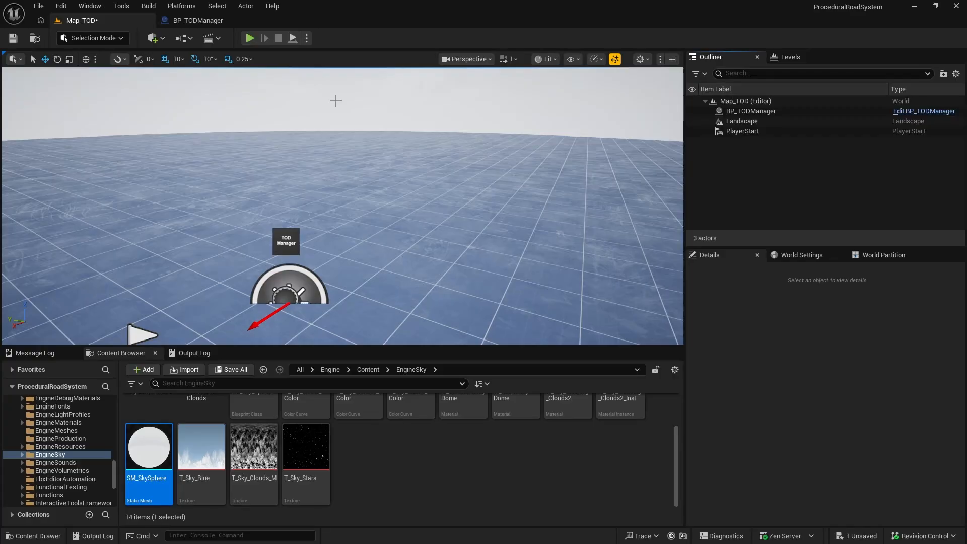
click(7, 40)
Play Map_TOD and run the character across the landscape to check the sky and lighting at the sky sphere's boundary.
right_drag(322, 201, 358, 205)
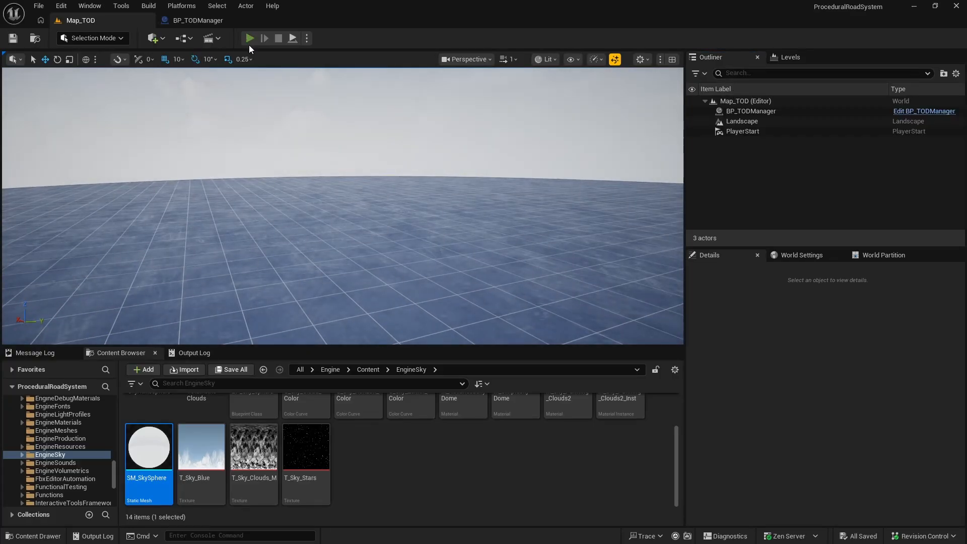
click(248, 44)
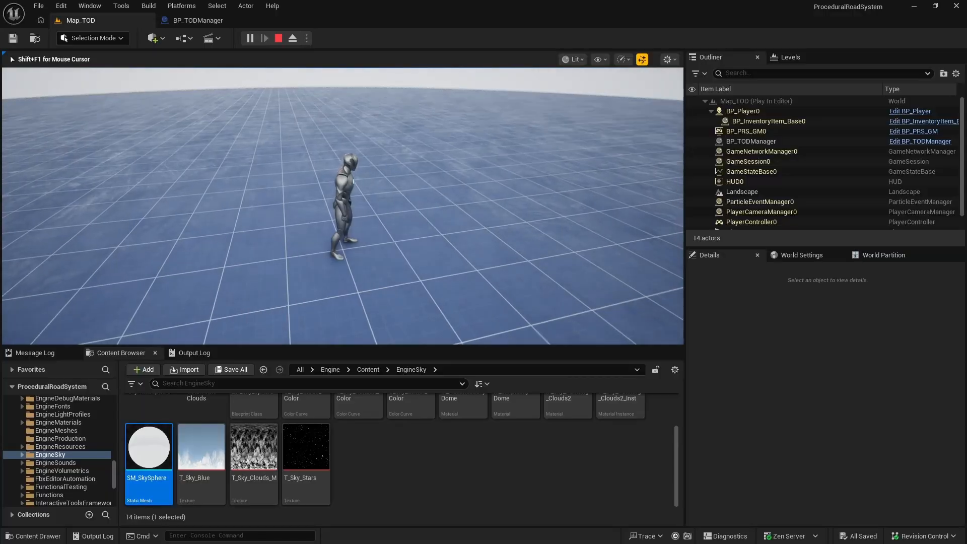
key(w)
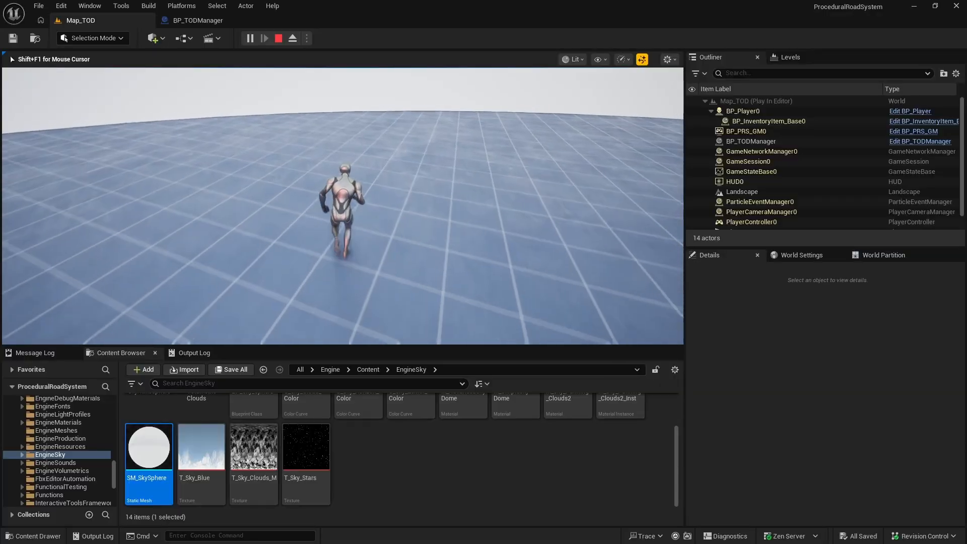
key(a)
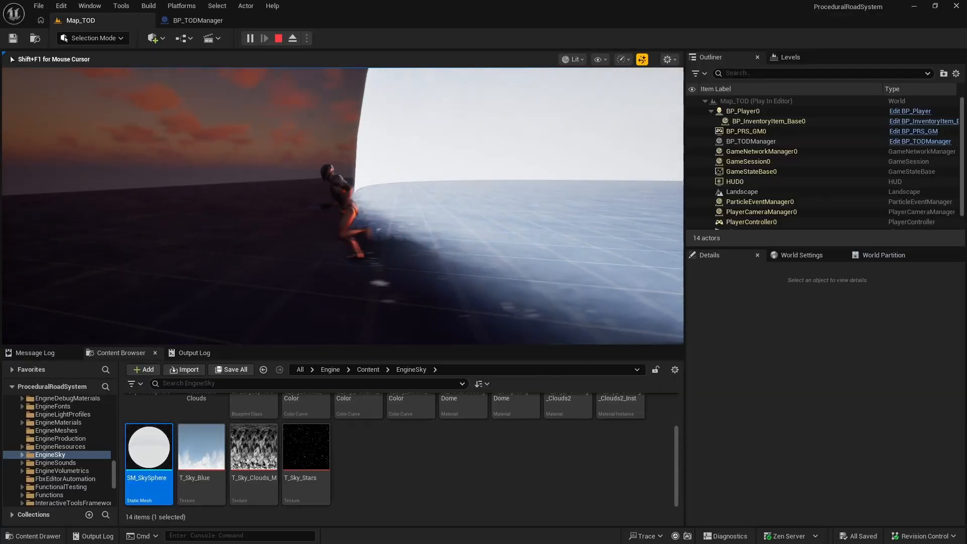
key(s)
key(a)
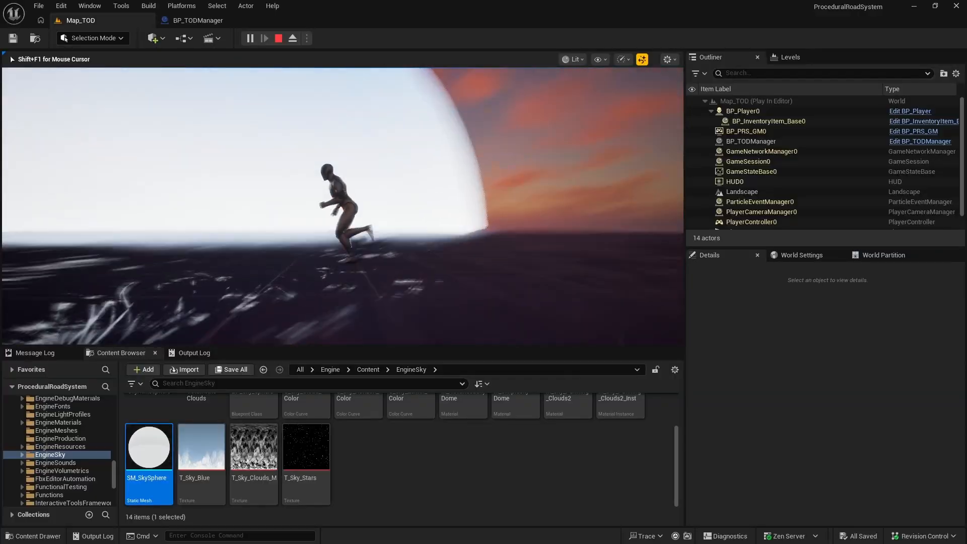
key(w)
key(d)
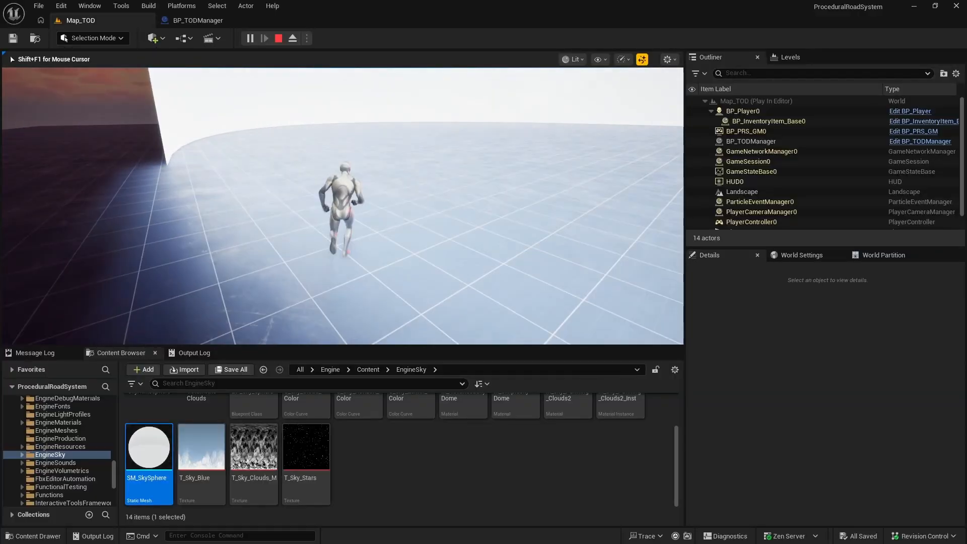
key(Escape)
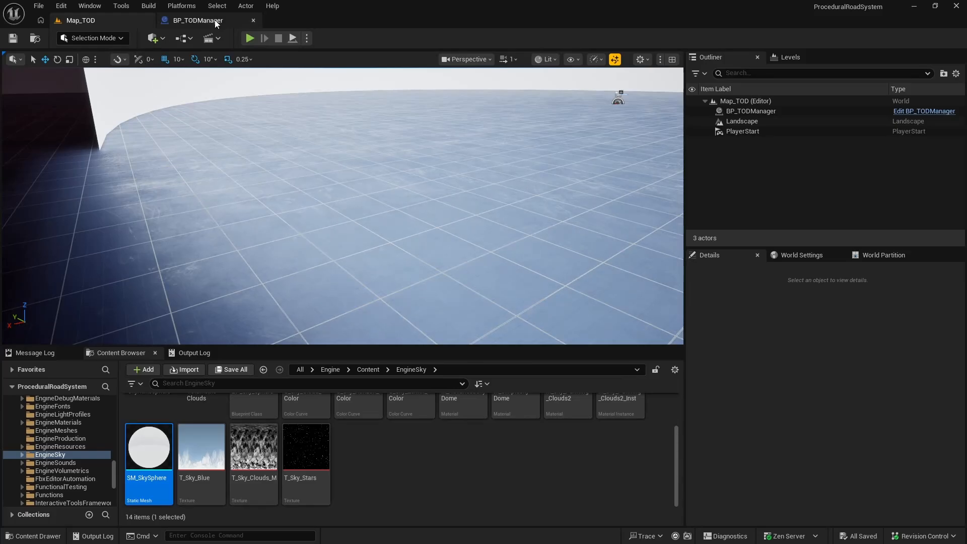
Set the scale of BP_TODManager's SkySphere component to 400 on X, Y and Z.
click(202, 20)
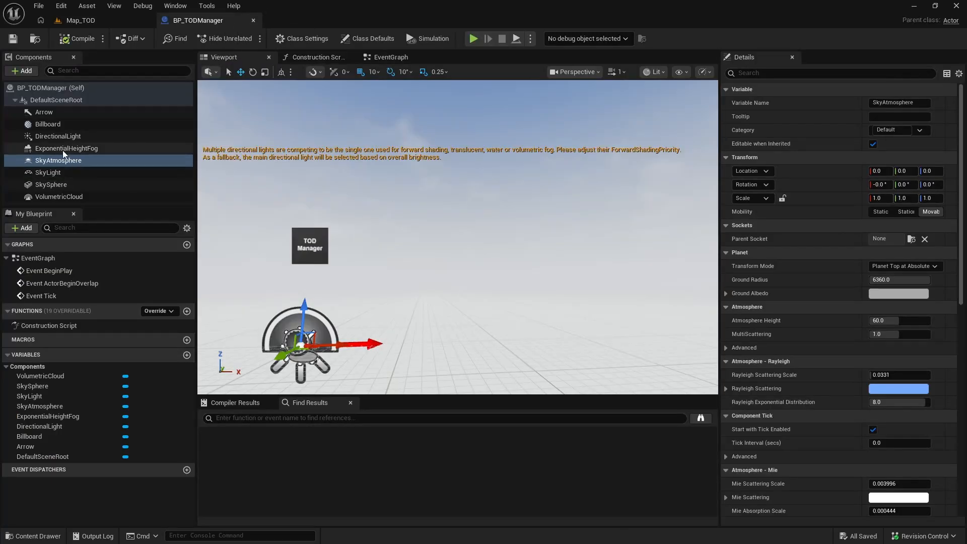
click(80, 185)
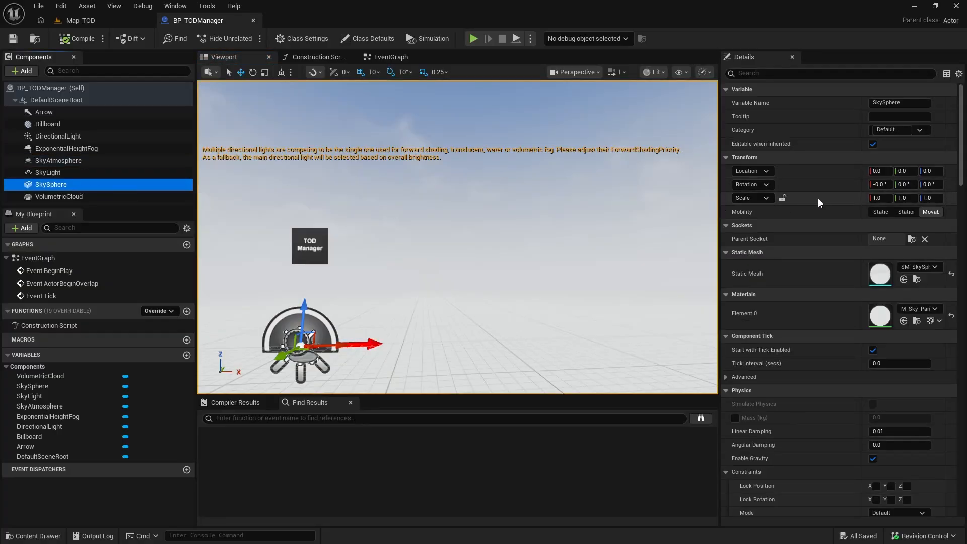
click(895, 198)
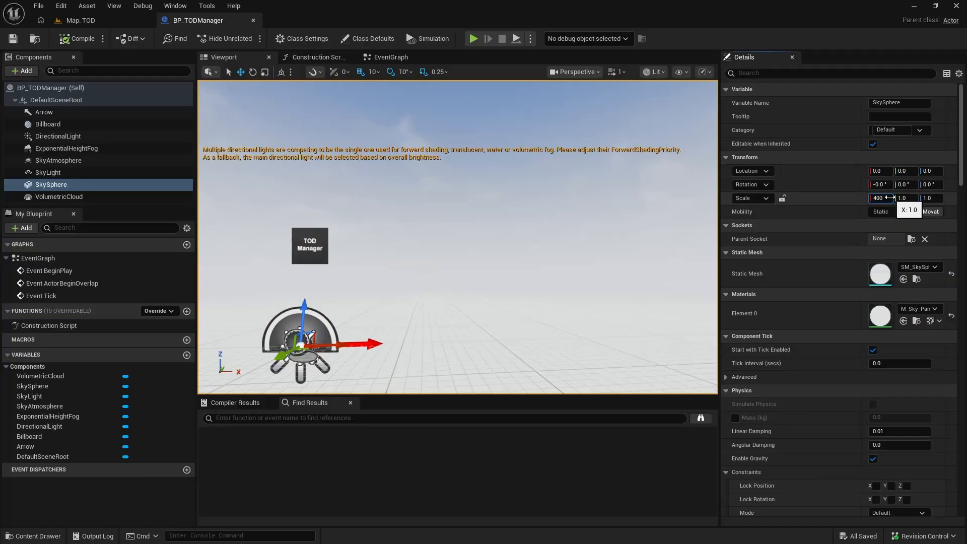
key(Tab)
text(400)
key(Tab)
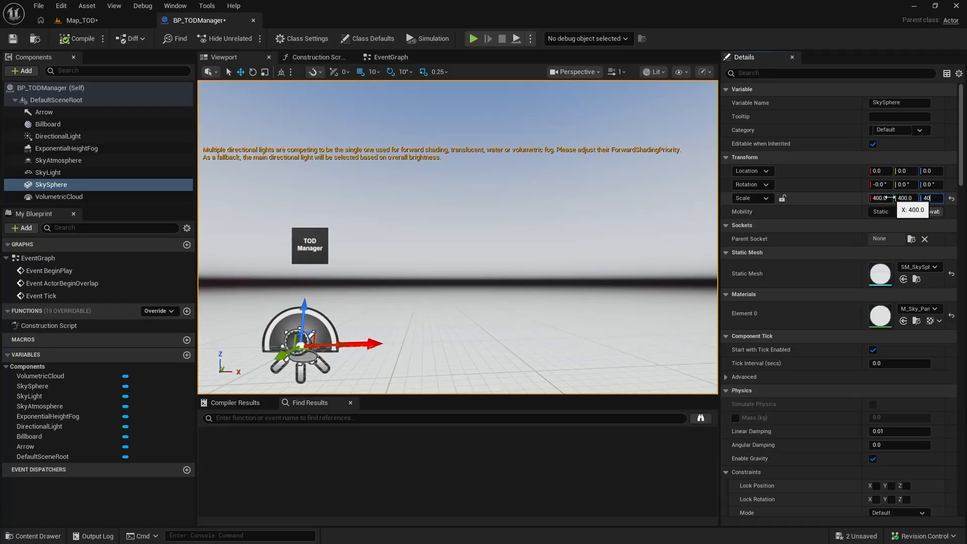
key(Return)
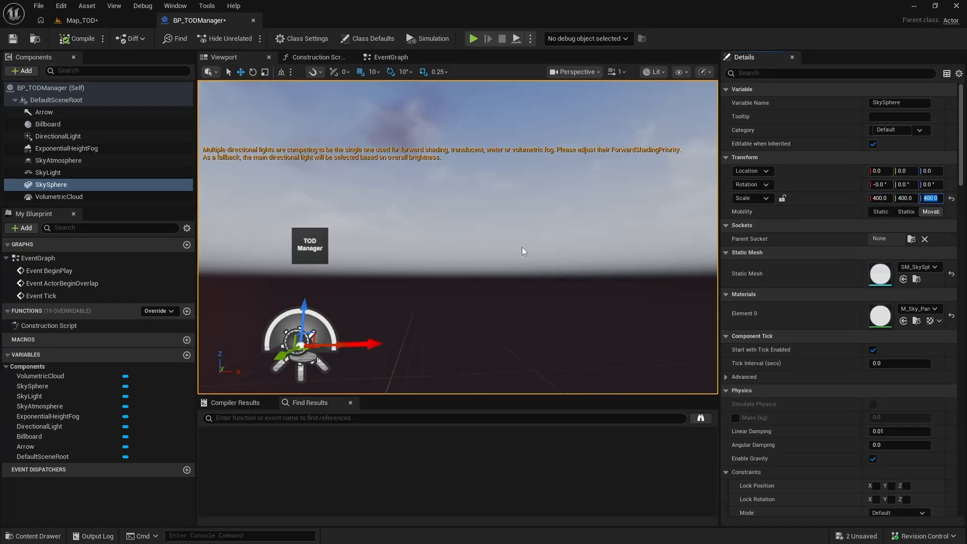
Play the level in a standalone preview window and run the character around to check the sky with the enlarged sky sphere.
mouse_move(522, 247)
right_down()
mouse_move(453, 262)
mouse_move(521, 257)
mouse_move(521, 279)
mouse_move(514, 222)
mouse_move(516, 260)
right_up()
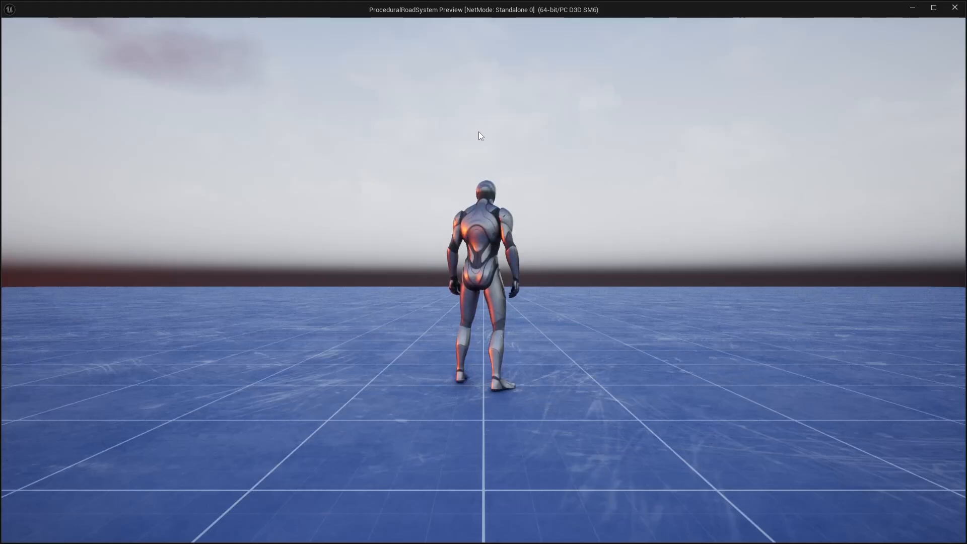
key(w)
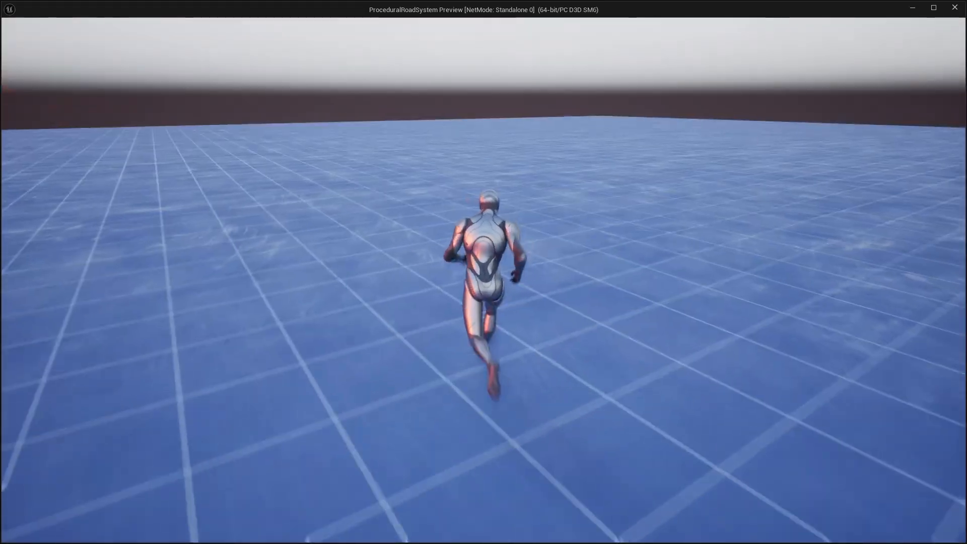
key(a)
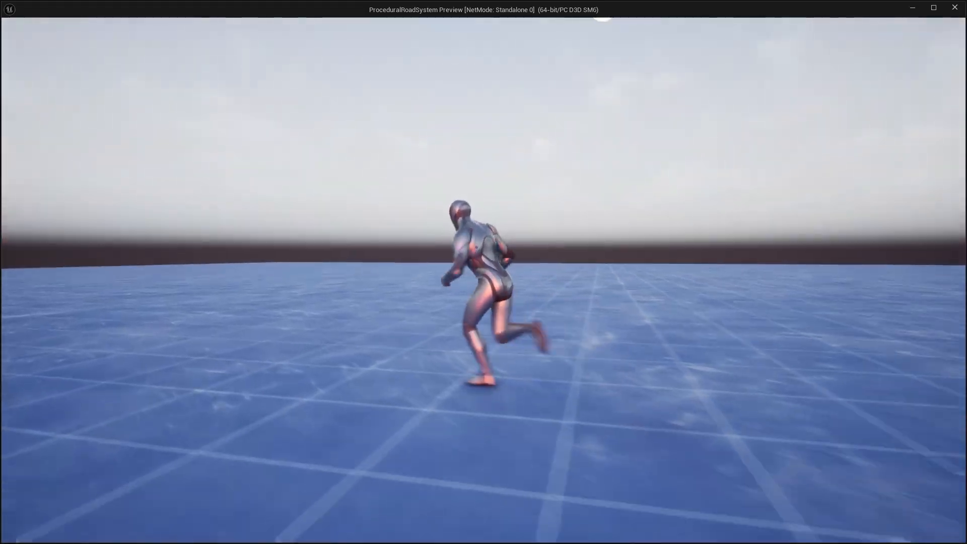
key(w)
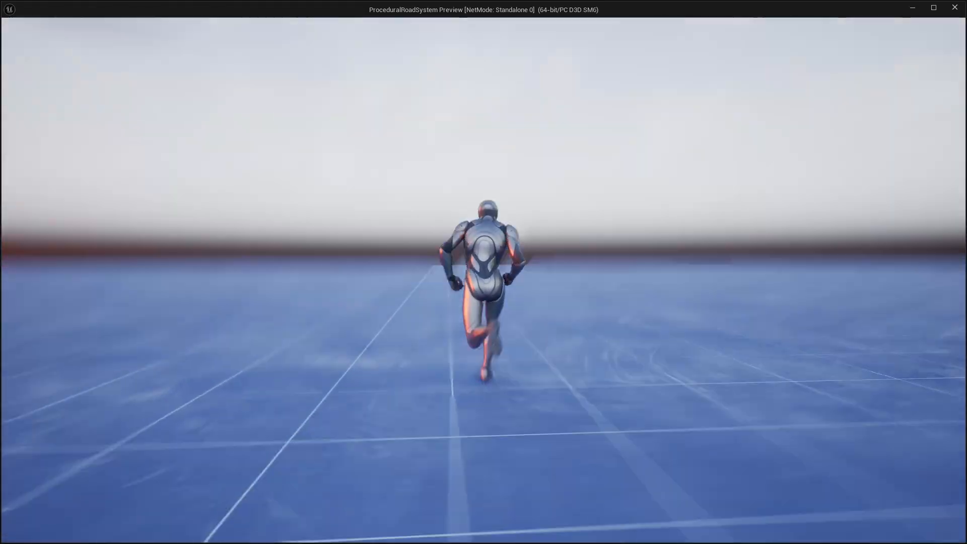
key(w)
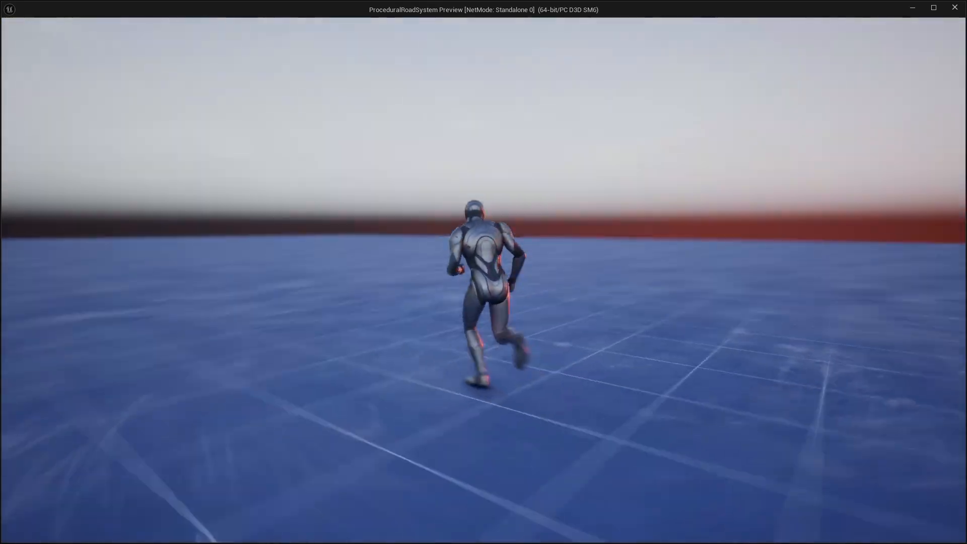
key(w)
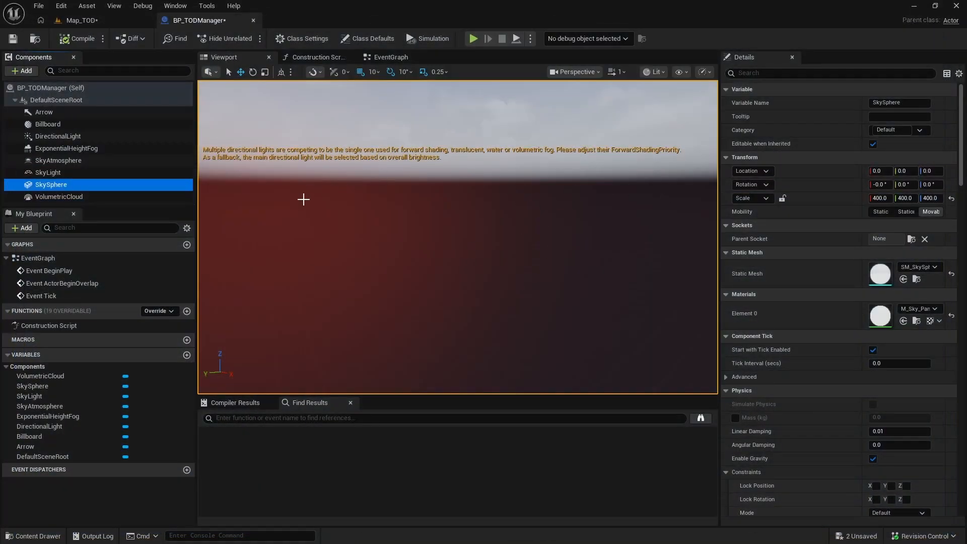
Try an intensity of 15 lux on BP_TODManager's DirectionalLight component, and set it back to 10 lux.
right_drag(312, 202, 252, 166)
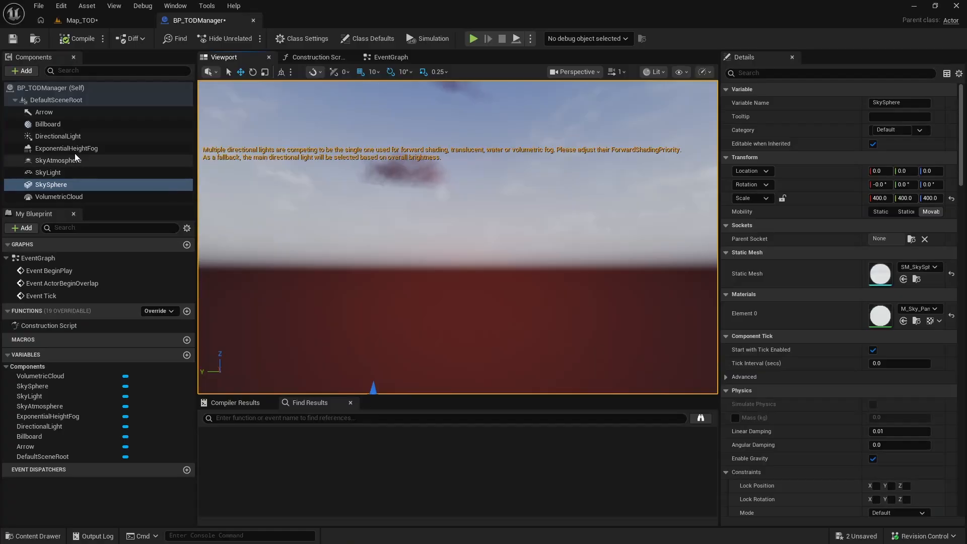
click(58, 136)
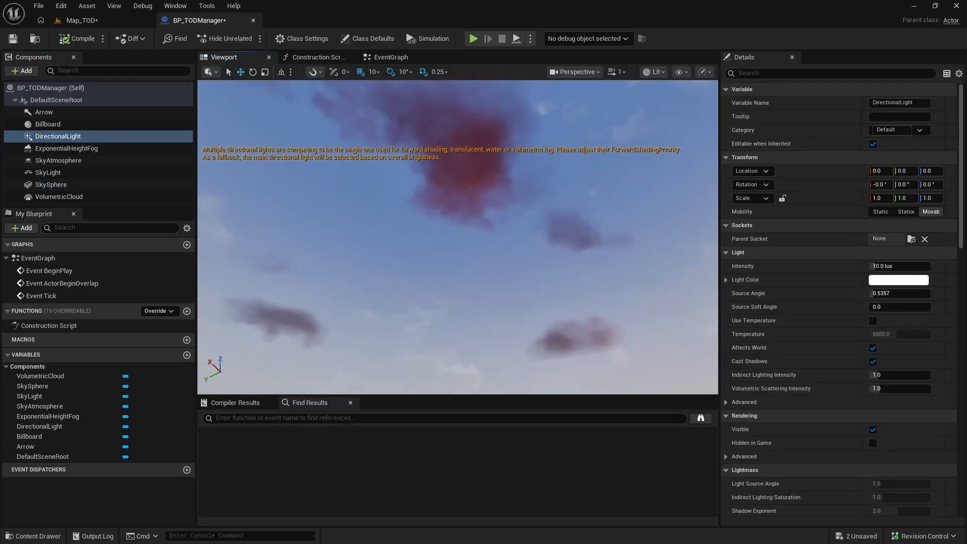
right_drag(457, 237, 279, 300)
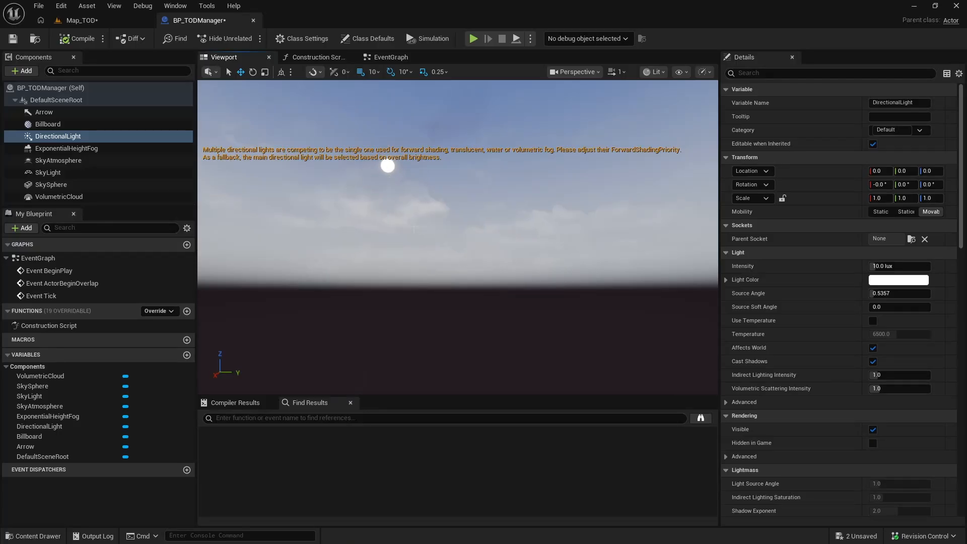
mouse_move(279, 299)
right_down()
mouse_move(257, 323)
mouse_move(270, 297)
mouse_move(274, 316)
mouse_move(278, 302)
right_up()
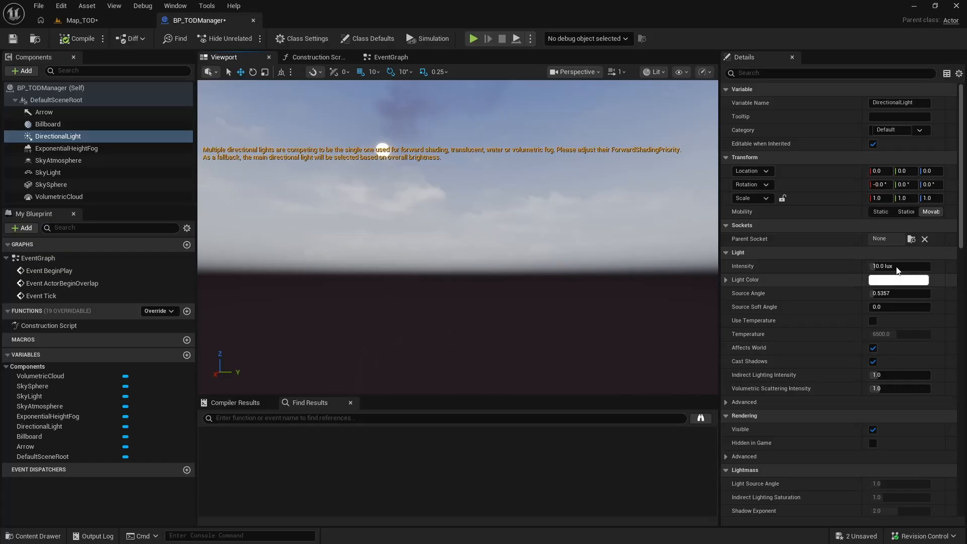
click(898, 266)
text(15)
key(Return)
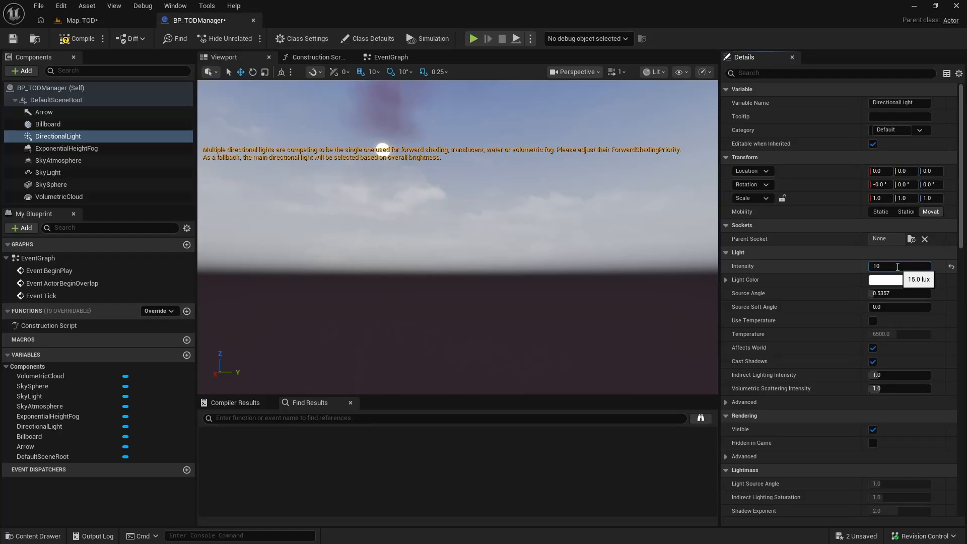
text(10)
key(Return)
right_drag(559, 270, 490, 274)
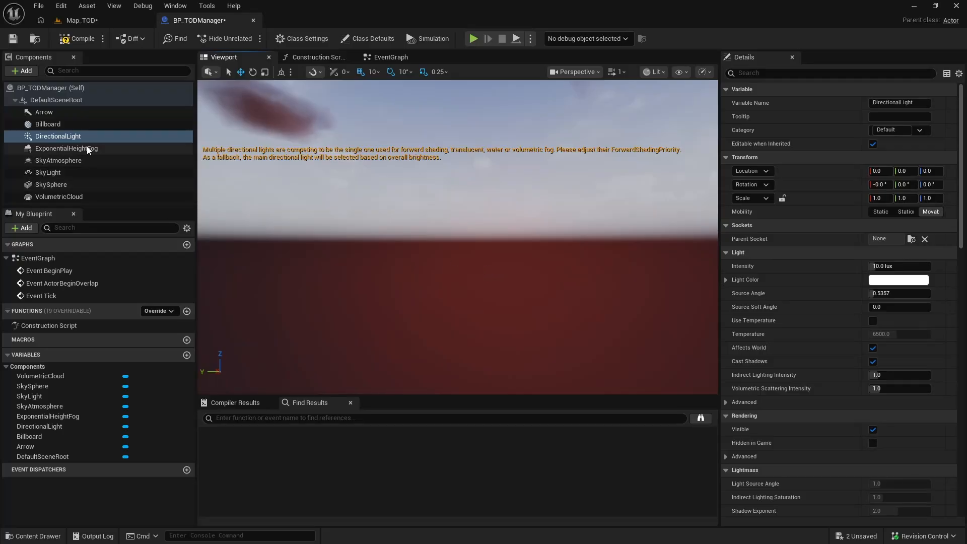
Compare the horizon in the blueprint and Map_TOD, and try Fog Density values of 1 and 0.2 on the ExponentialHeightFog component.
click(70, 149)
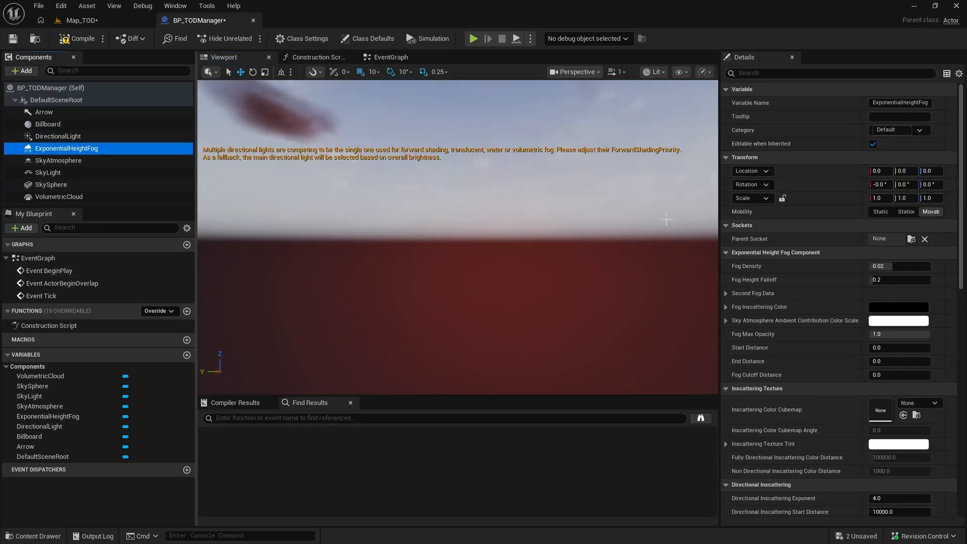
right_drag(481, 281, 383, 283)
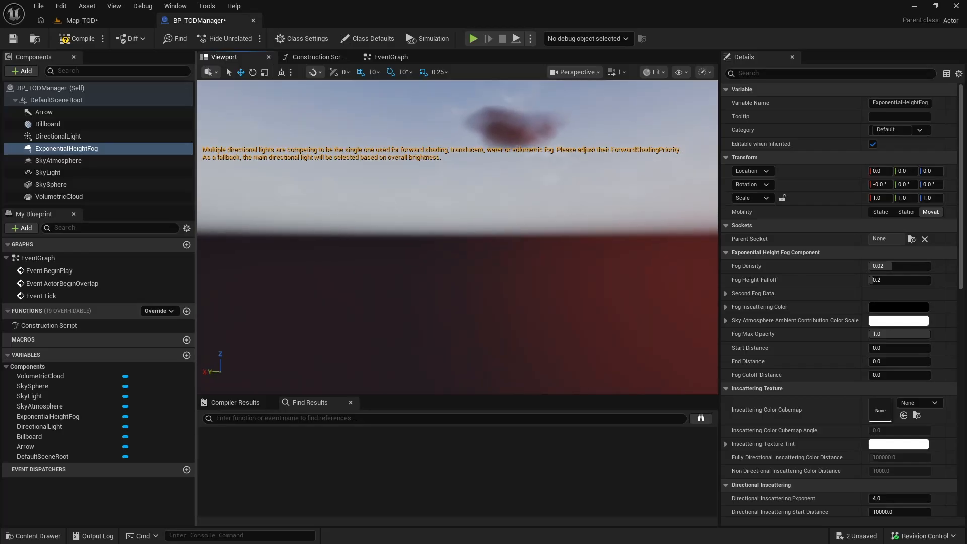
click(114, 20)
right_drag(362, 197, 411, 182)
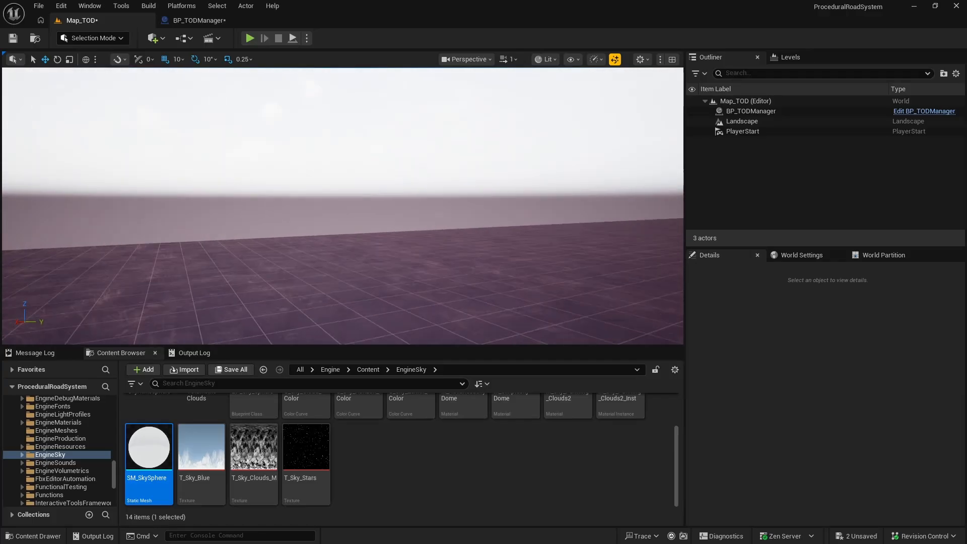
click(199, 21)
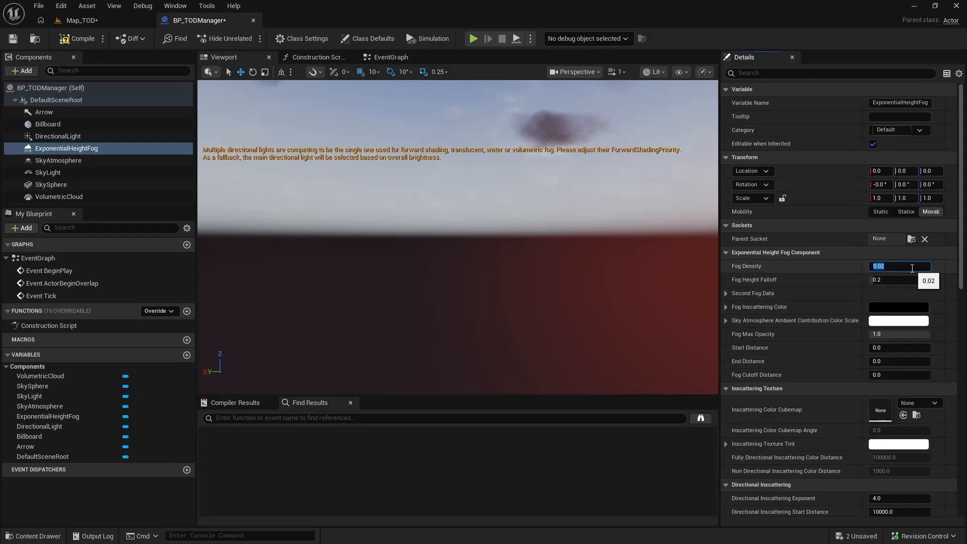
text(1)
key(Return)
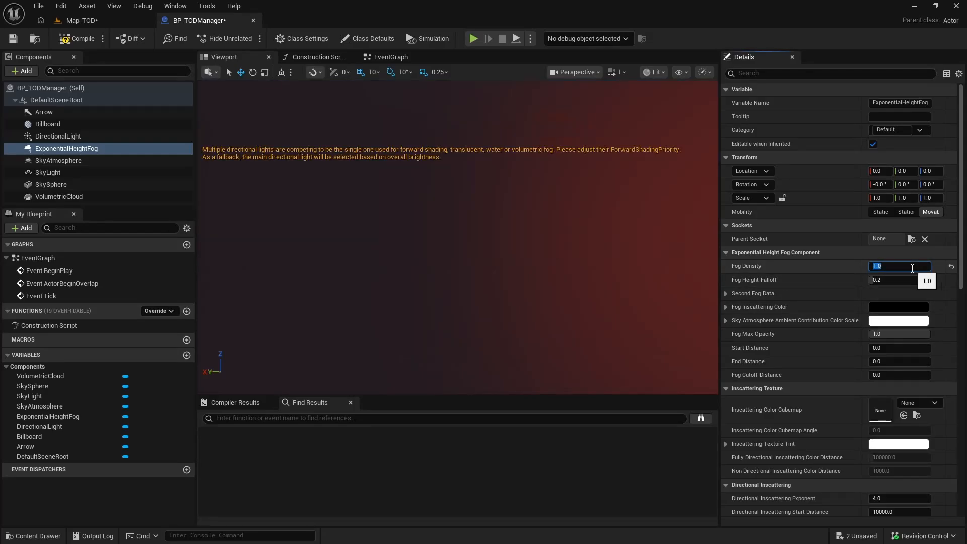
text(0.2)
key(Return)
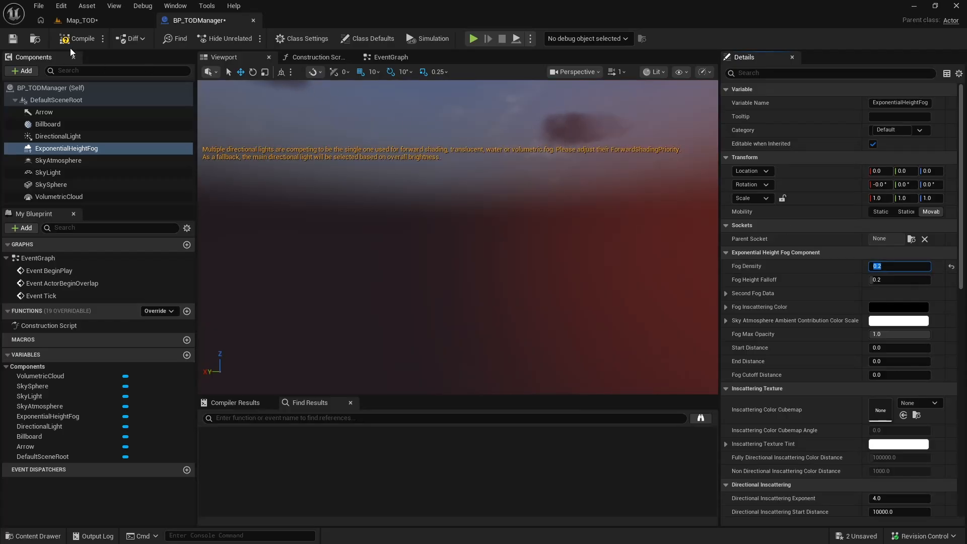
Save BP_TODManager and look around the Map_TOD level to check the fog at the changed density.
click(13, 38)
click(80, 20)
right_drag(254, 101, 402, 96)
right_drag(453, 207, 126, 207)
click(198, 20)
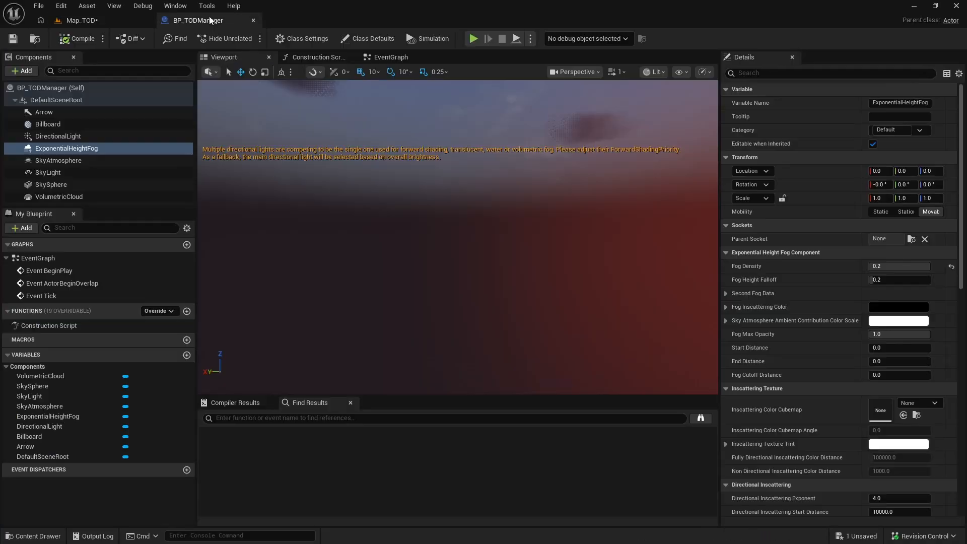
Set the ExponentialHeightFog component's Fog Density back to 0.02.
click(895, 267)
text(0.0)
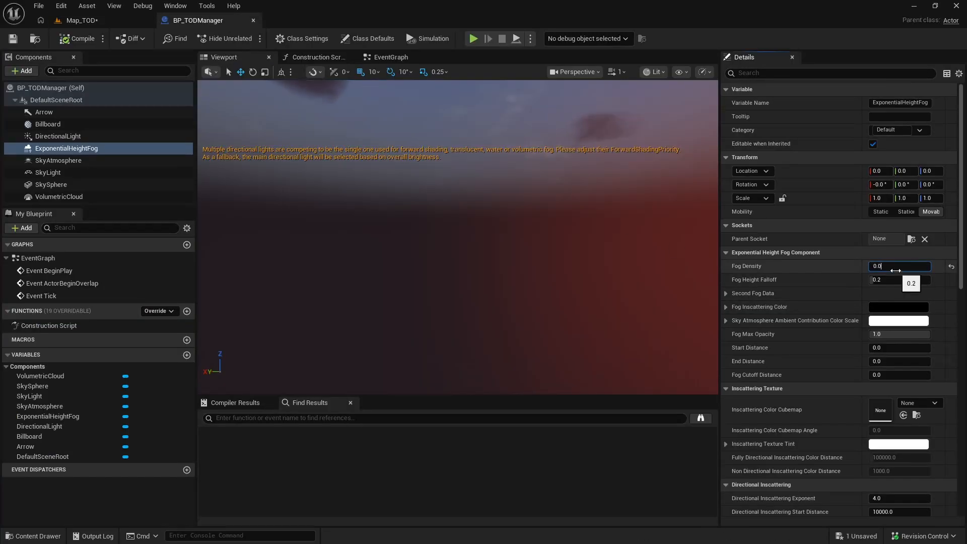
text(2)
key(Return)
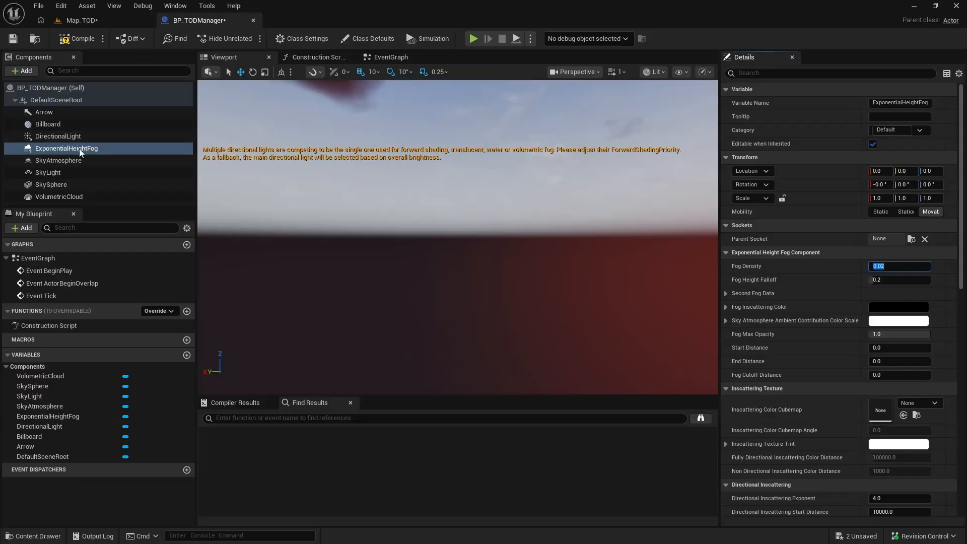
Try a red Light Color on the SkyLight component and look around the blueprint viewport to check its effect.
click(67, 160)
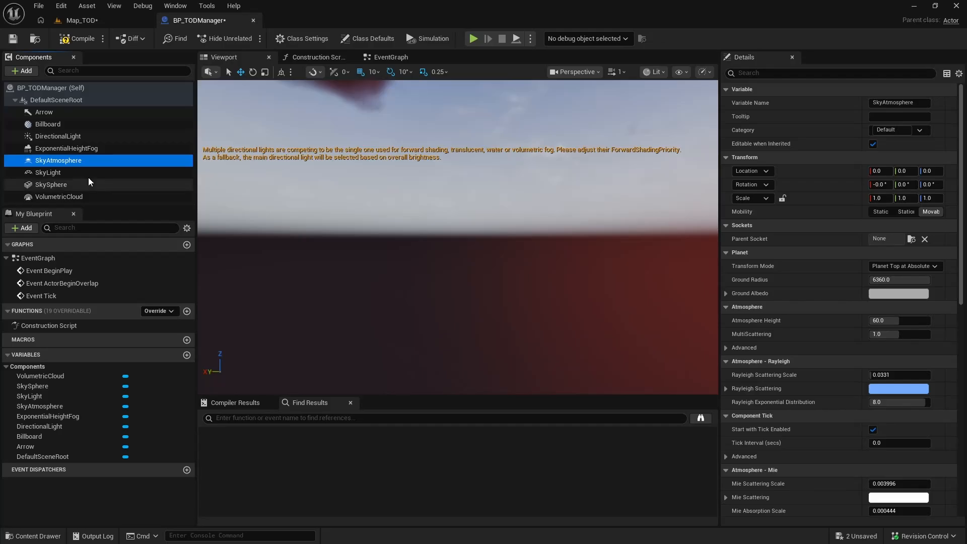
click(56, 173)
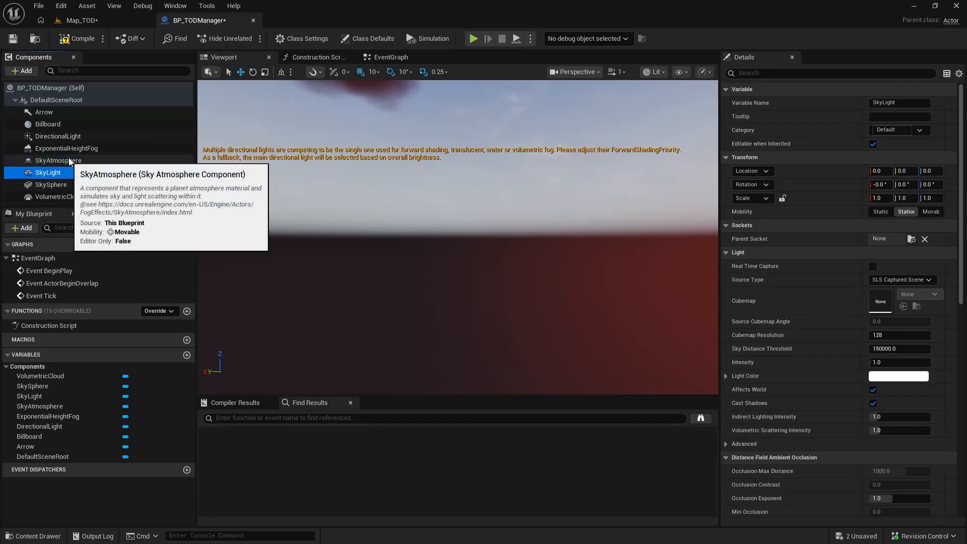
right_drag(383, 226, 473, 197)
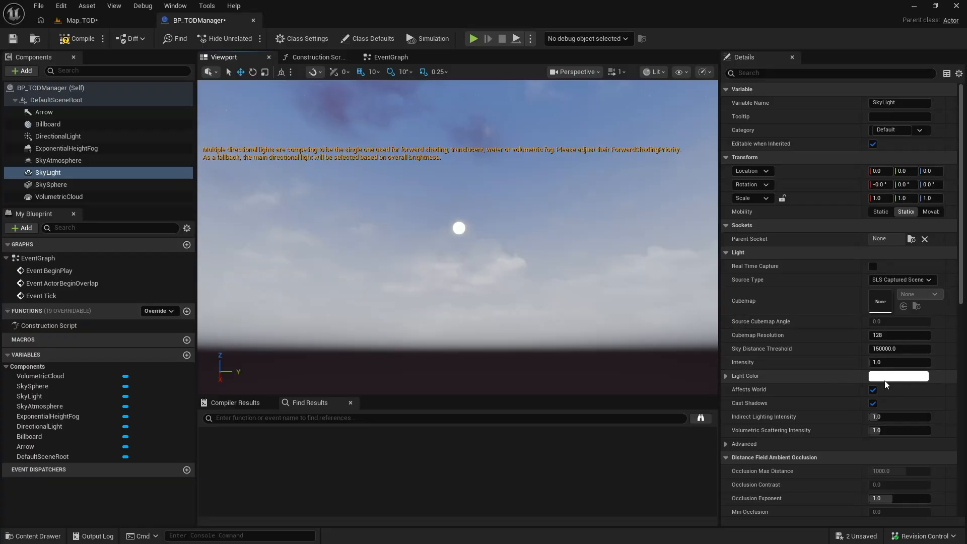
click(899, 375)
drag(789, 352, 787, 280)
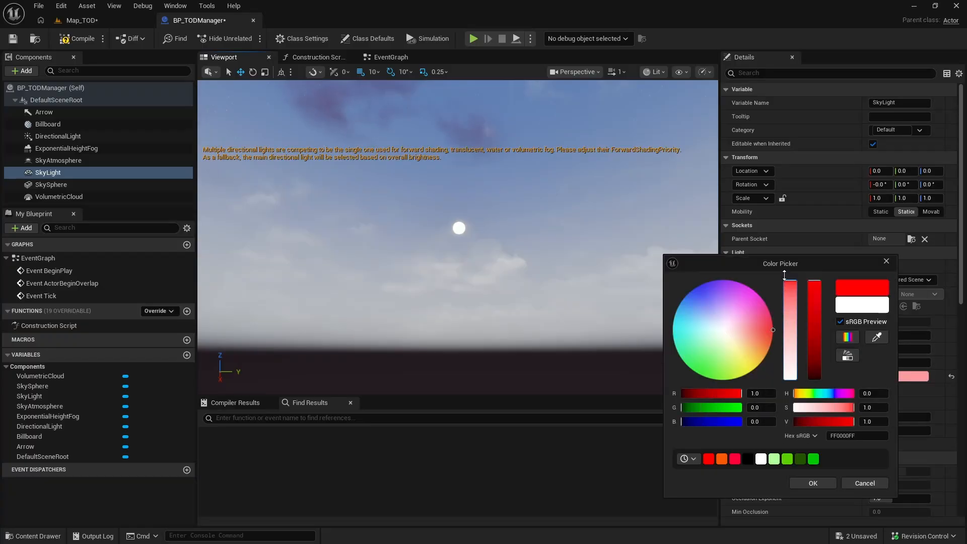
click(812, 483)
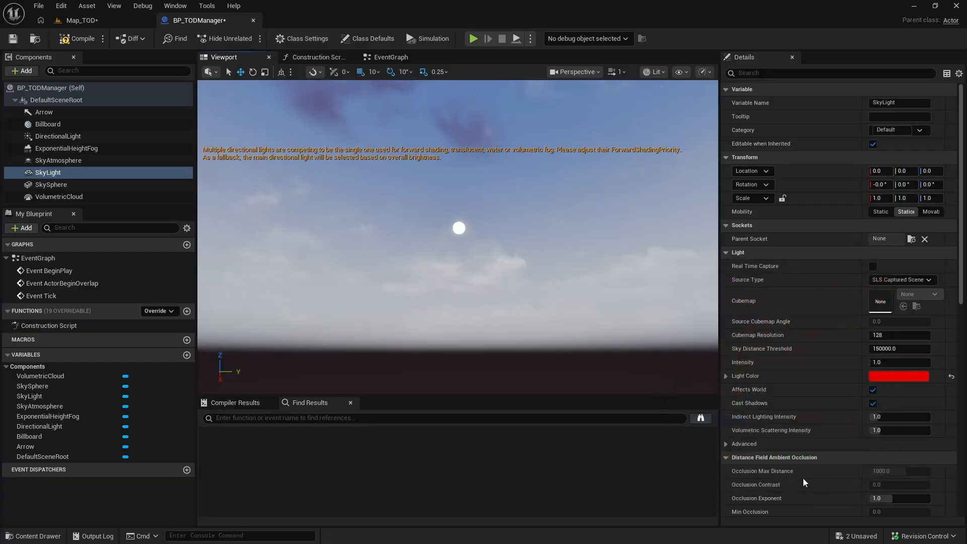
right_drag(229, 112, 383, 174)
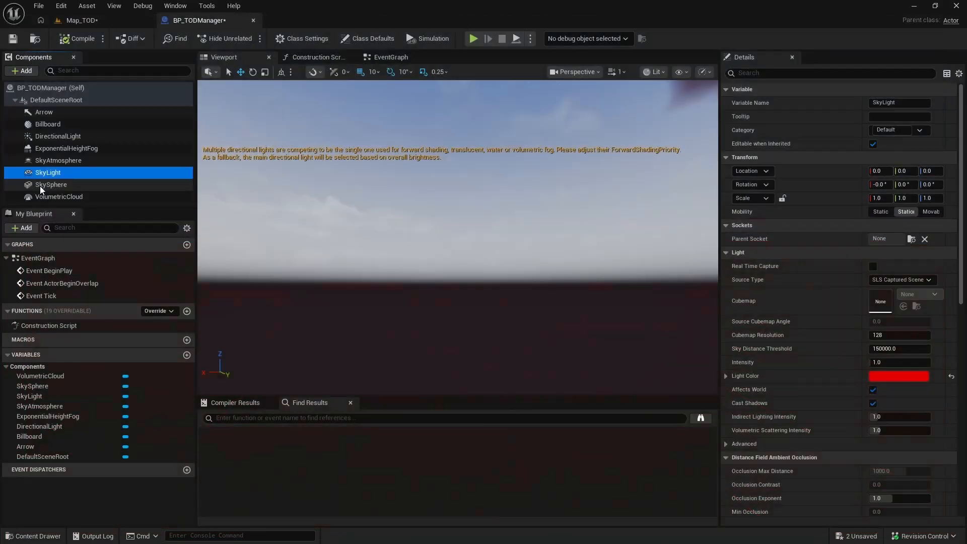
Set the SkyLight component's Light Color back to white (FFFFFFFF) and play the level briefly to check the lighting.
click(879, 376)
drag(776, 328, 778, 384)
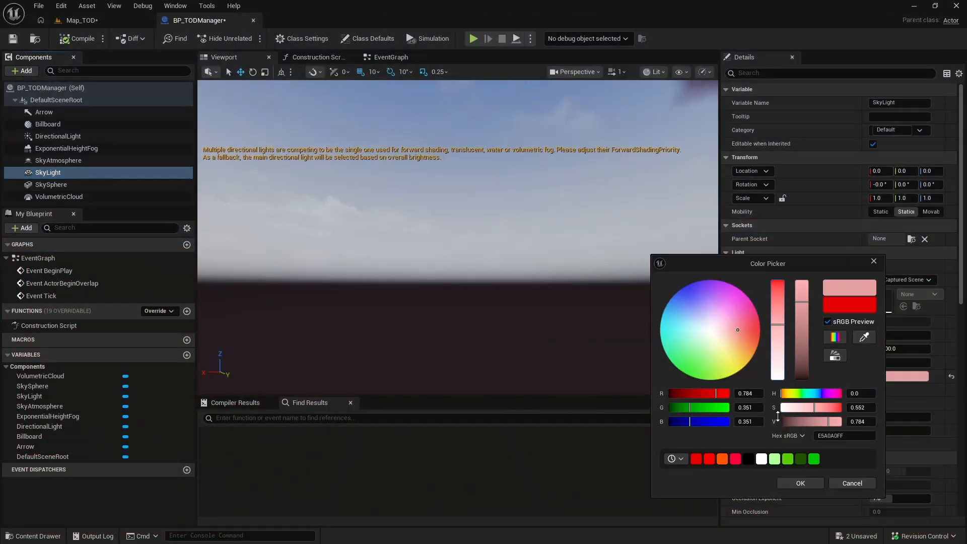
drag(804, 299, 803, 252)
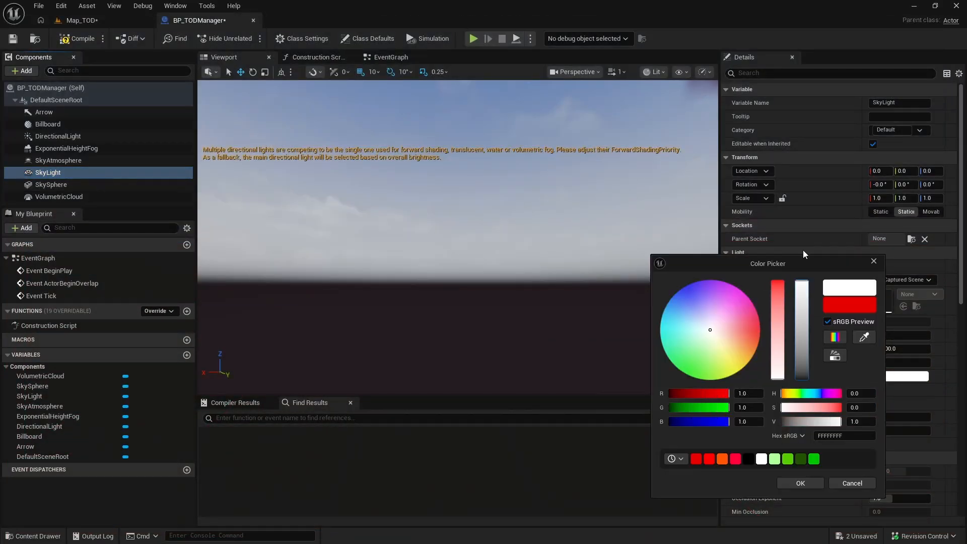
click(808, 479)
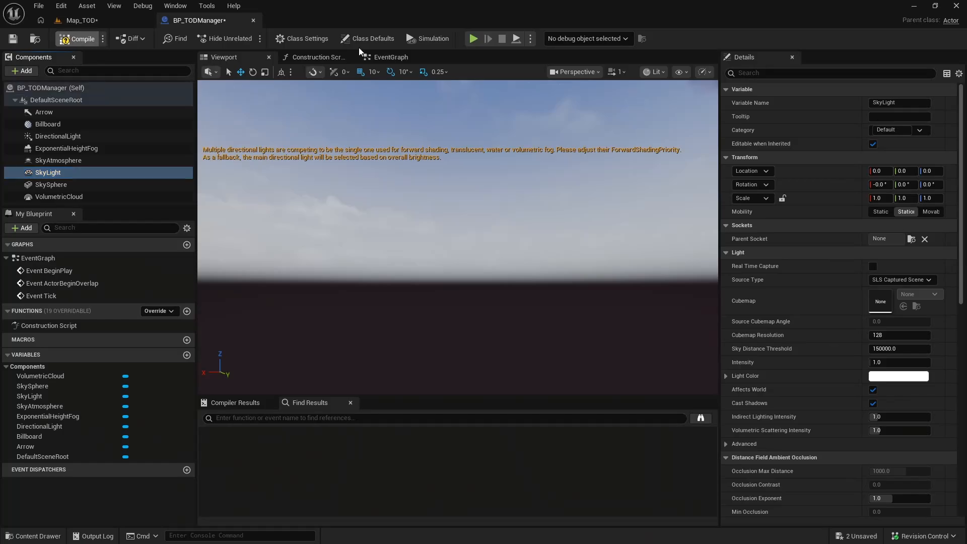
click(472, 40)
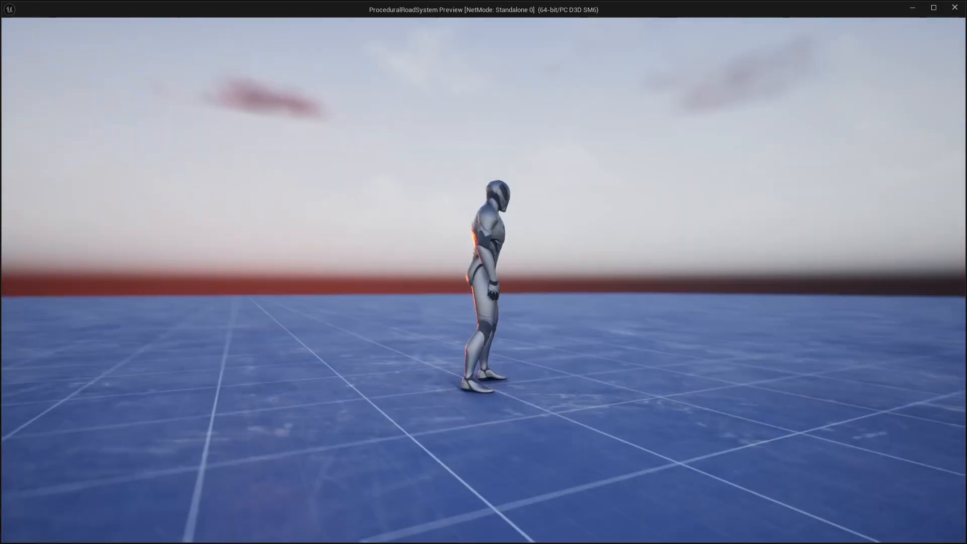
key(Escape)
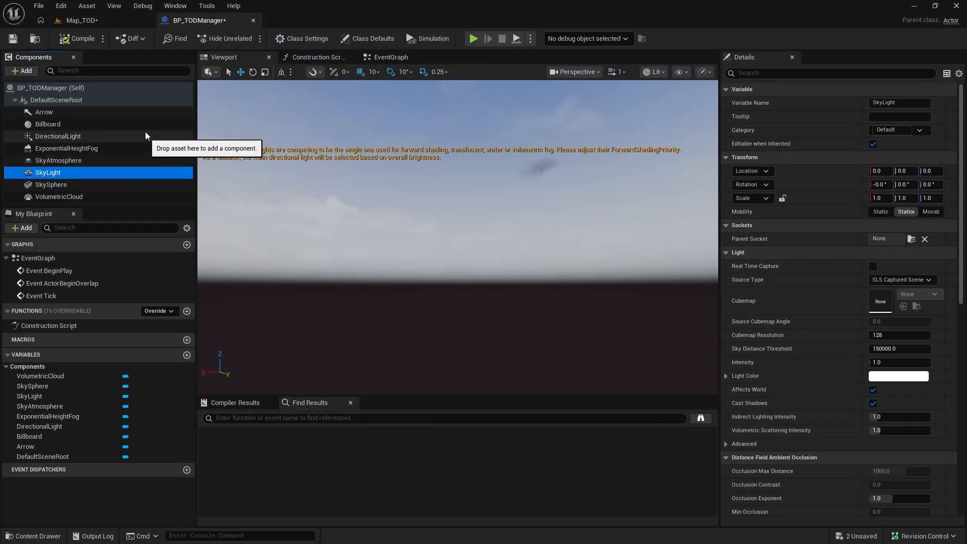
Set the DirectionalLight component's Forward Shading Priority to 1, and compile and save BP_TODManager.
click(65, 160)
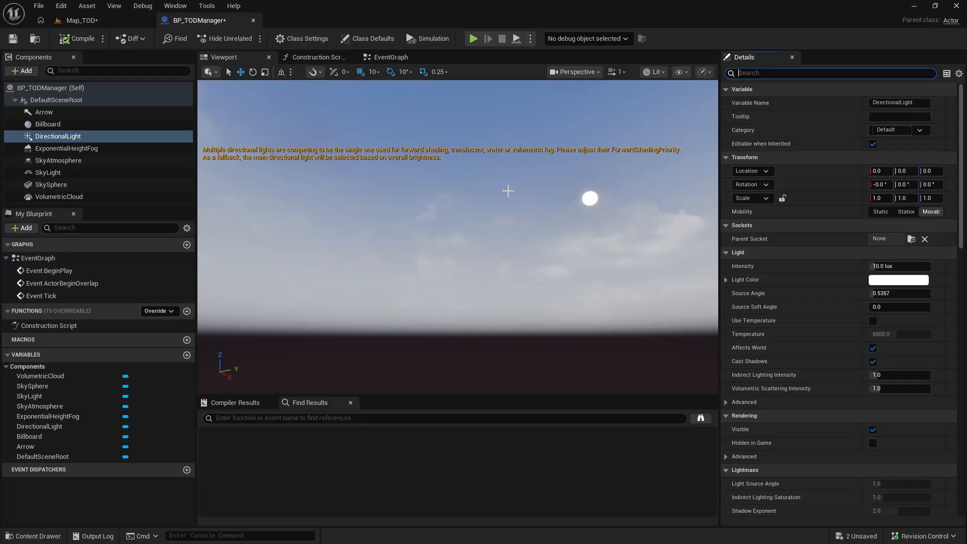
click(67, 149)
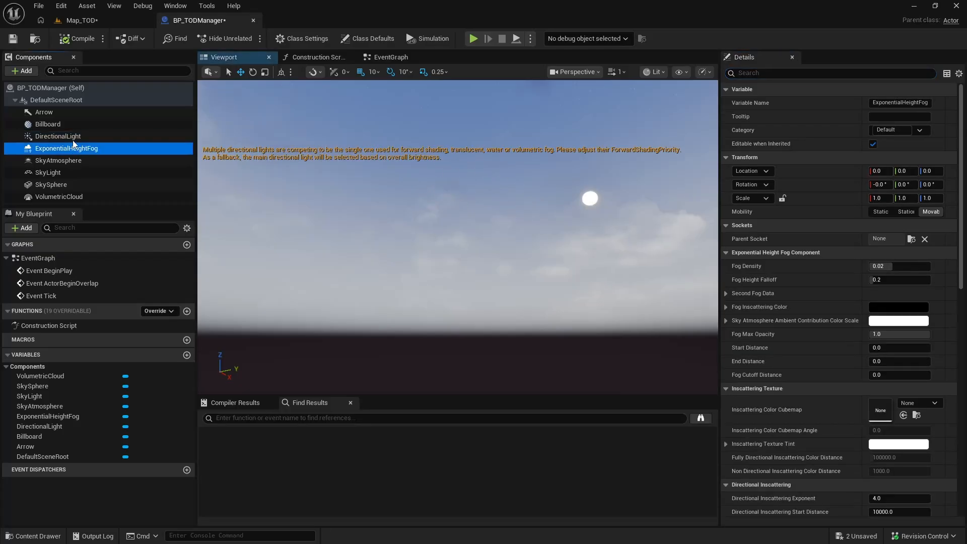
click(61, 136)
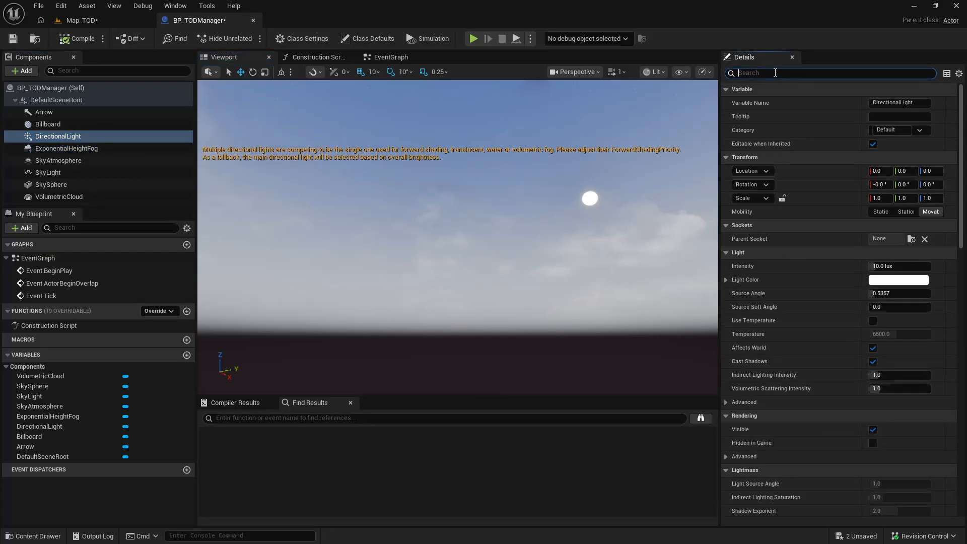
click(775, 72)
text(for)
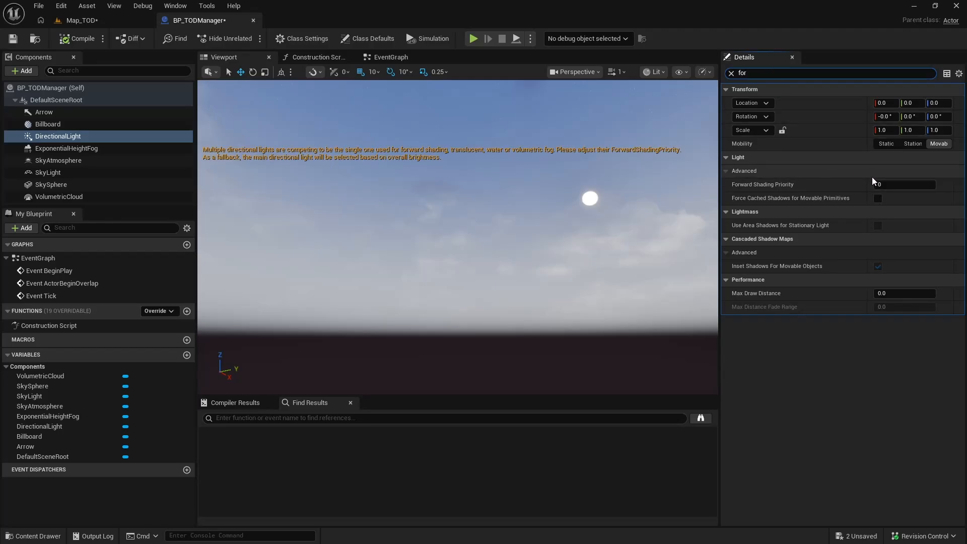
click(899, 184)
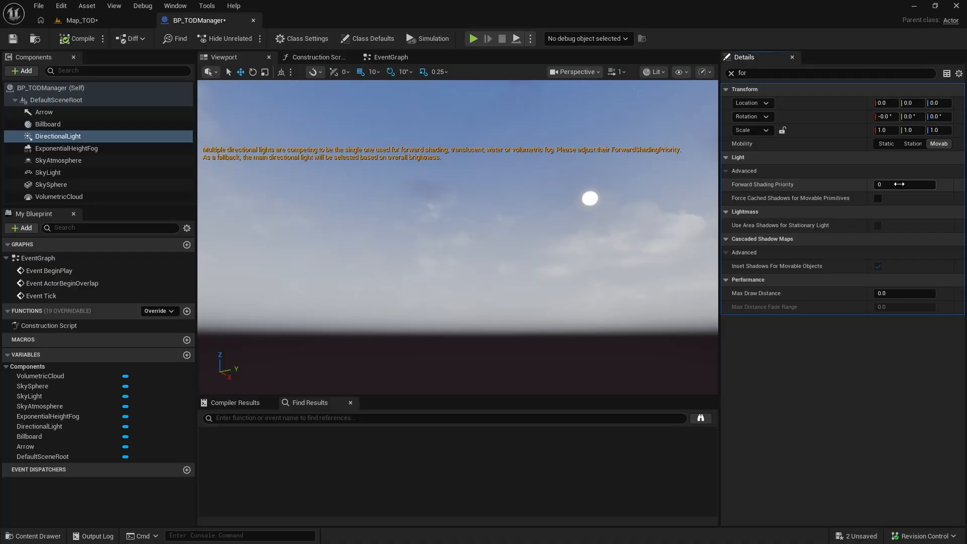
click(899, 184)
text(1)
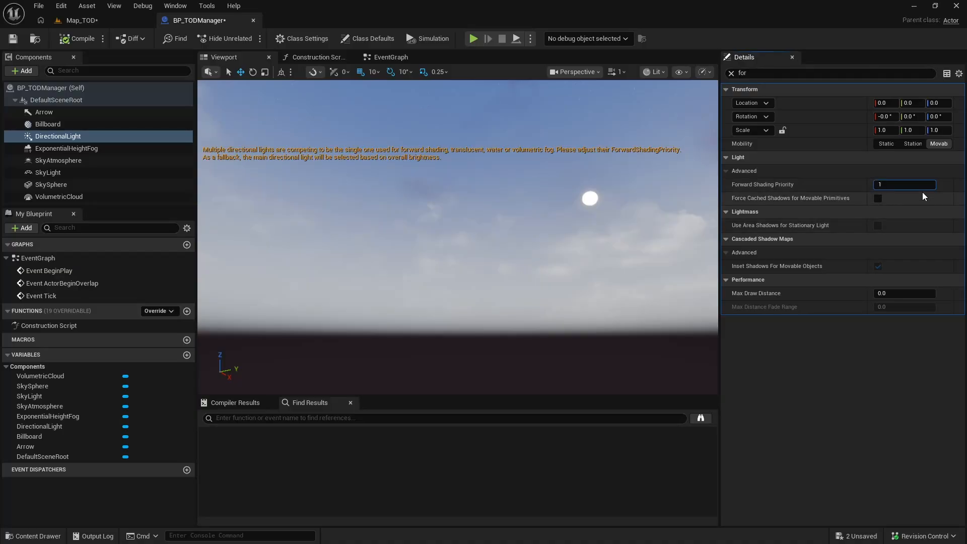
key(Return)
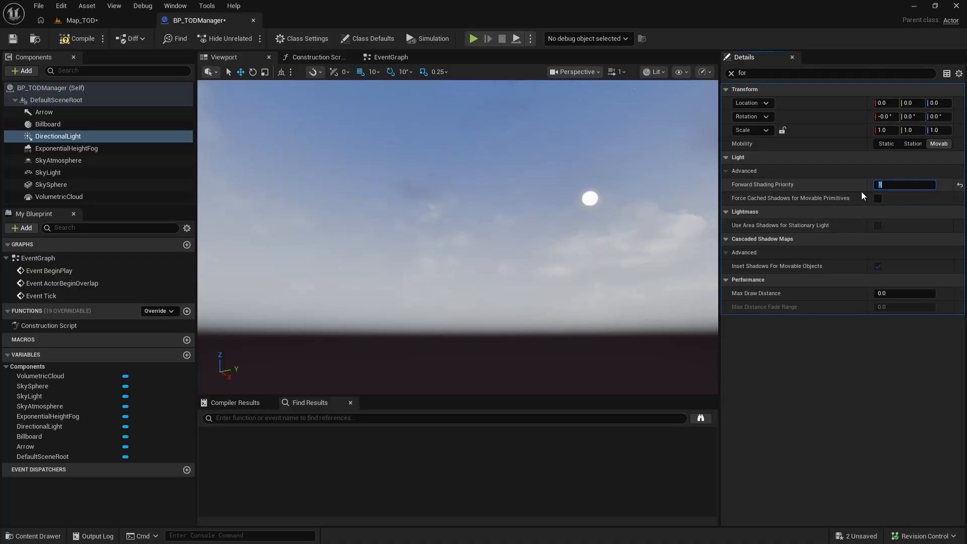
click(80, 37)
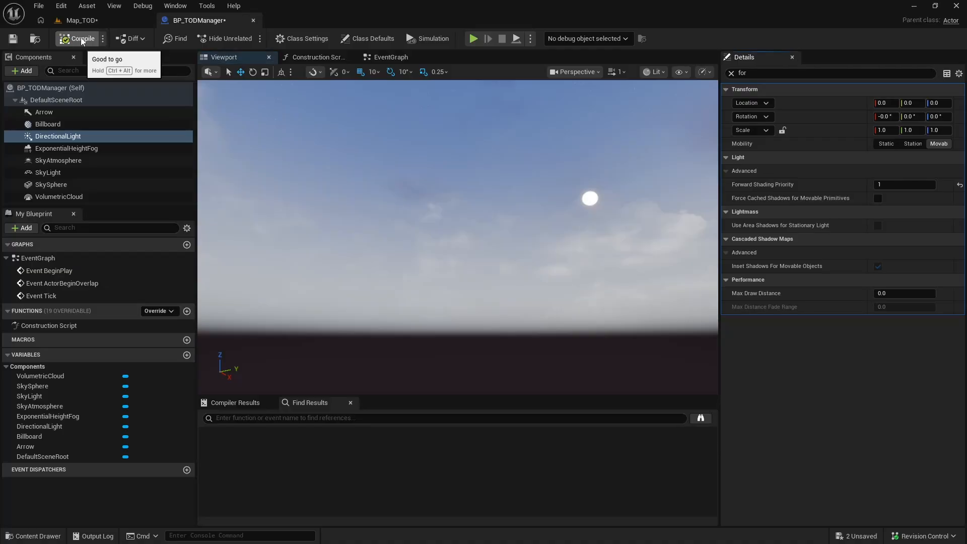
key(ctrl+s)
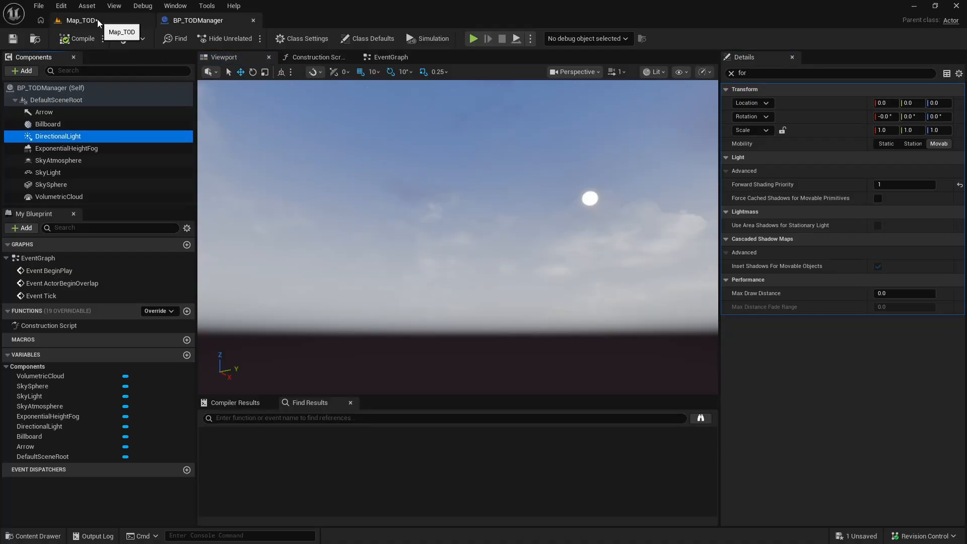
Look around the Map_TOD level viewport to check the sky and horizon.
click(98, 23)
right_drag(376, 149, 534, 146)
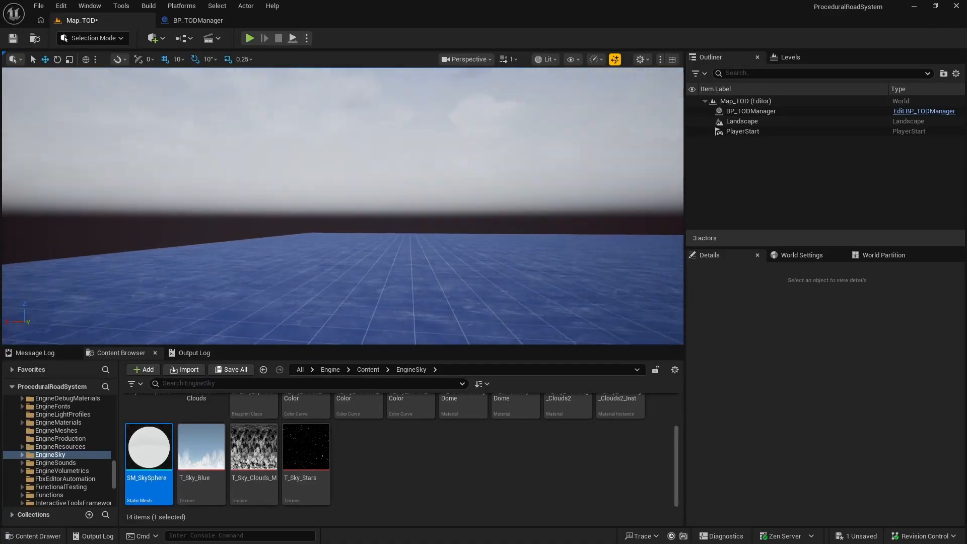
right_drag(343, 202, 392, 179)
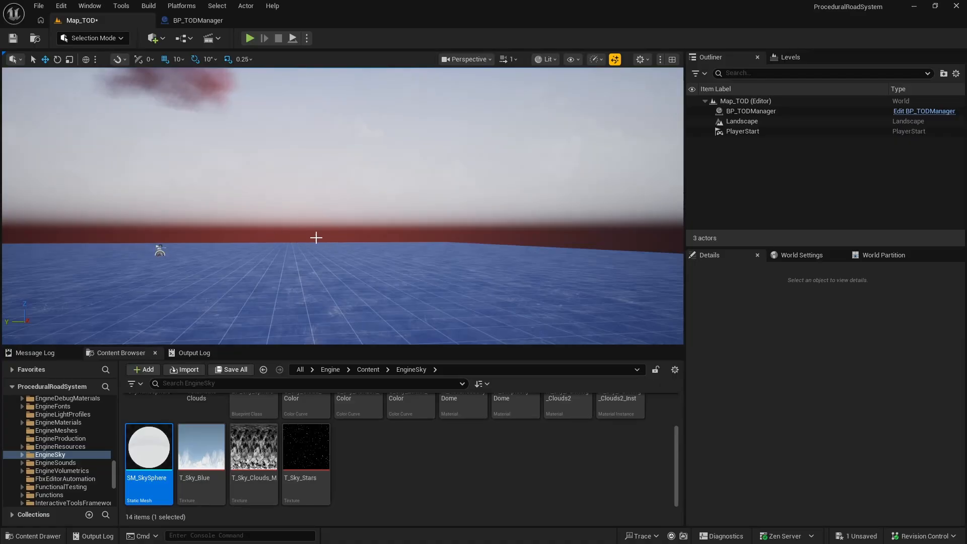
Clear the Details filter in BP_TODManager and review the settings of the SkyAtmosphere and VolumetricCloud components.
click(199, 23)
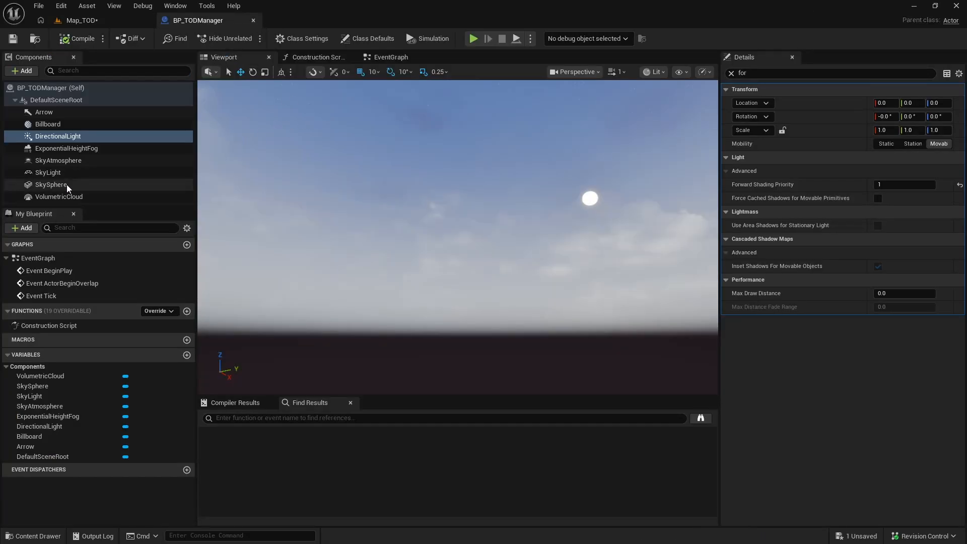
click(73, 160)
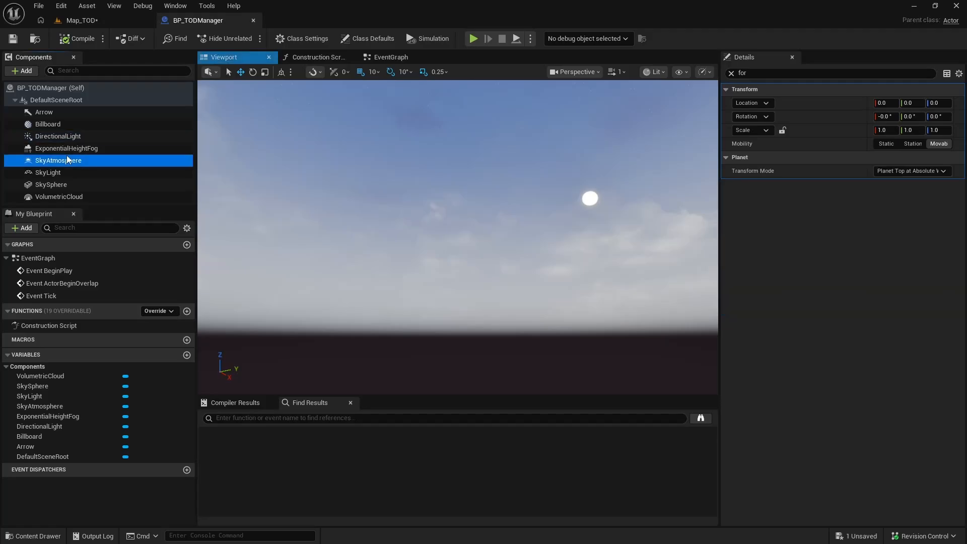
click(732, 73)
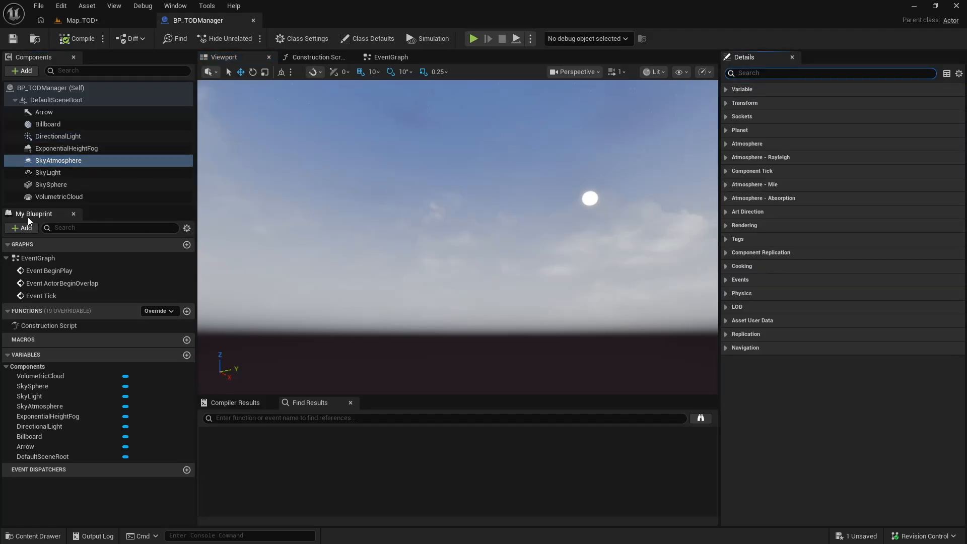
click(55, 173)
click(65, 163)
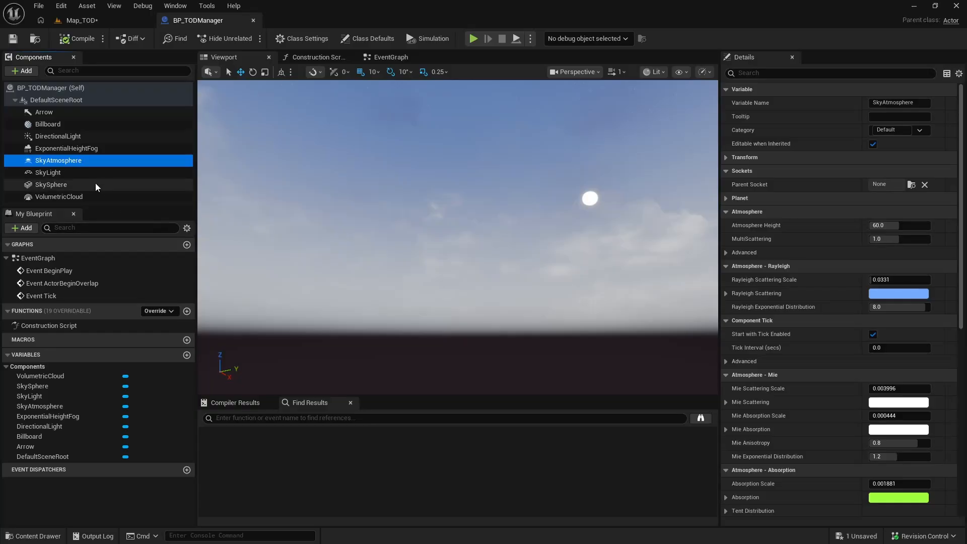
click(80, 195)
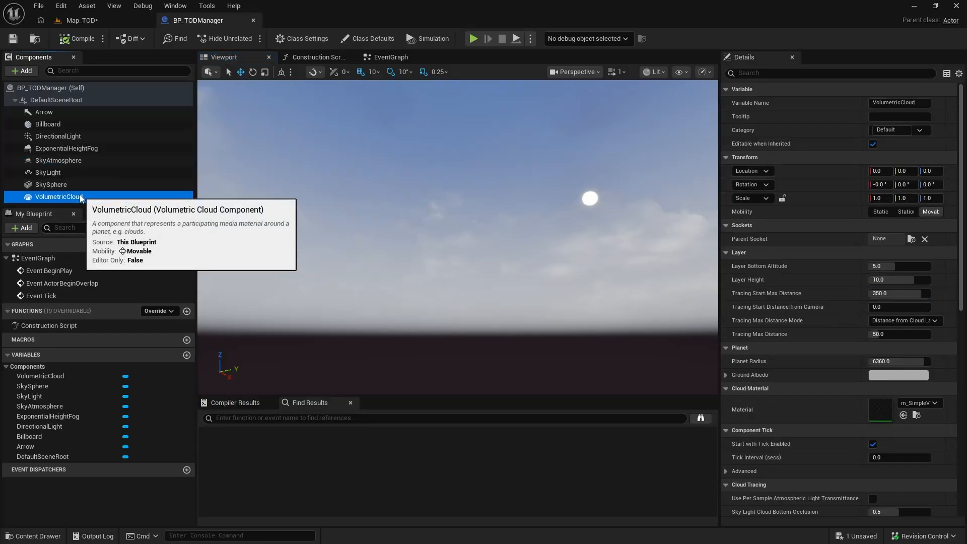
scroll(890, 293, down, 5)
scroll(890, 293, up, 5)
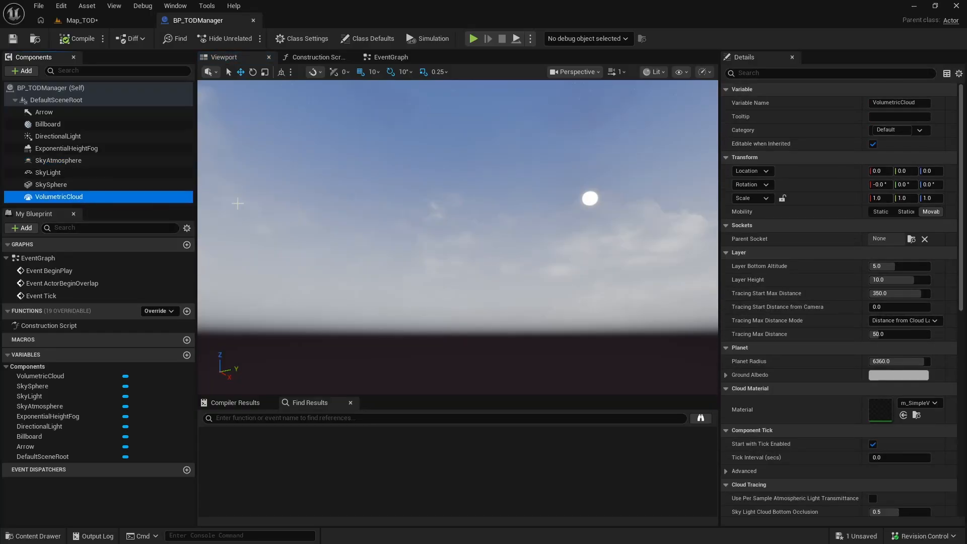
Toggle the SkyAtmosphere component's Visible option off and on repeatedly to compare its effect on the sky from different angles.
click(67, 162)
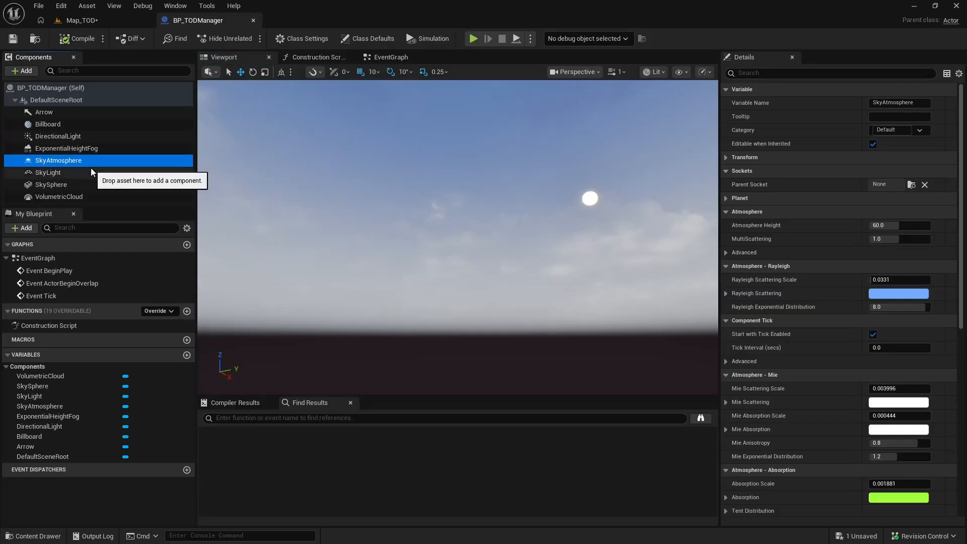
scroll(815, 274, down, 12)
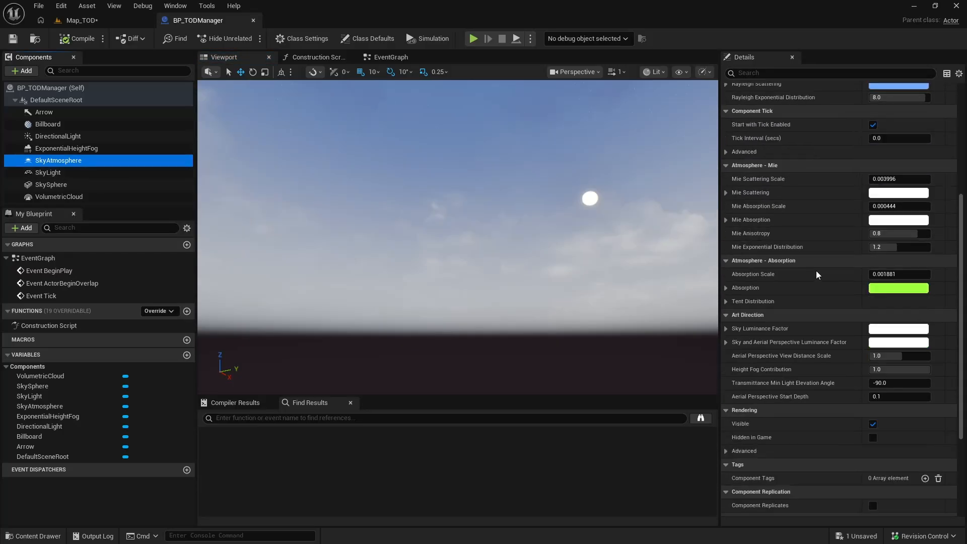
click(873, 312)
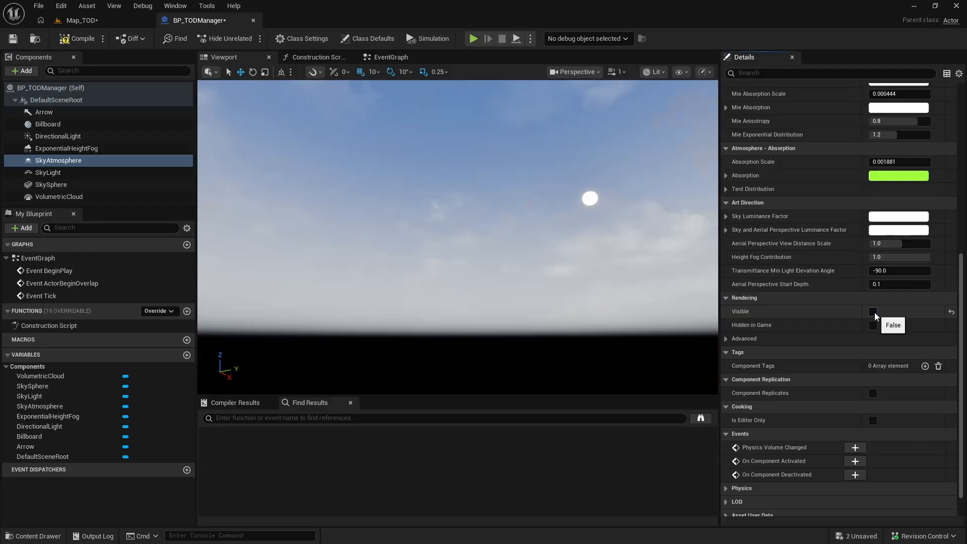
click(874, 312)
click(875, 316)
click(875, 316)
right_drag(579, 241, 290, 302)
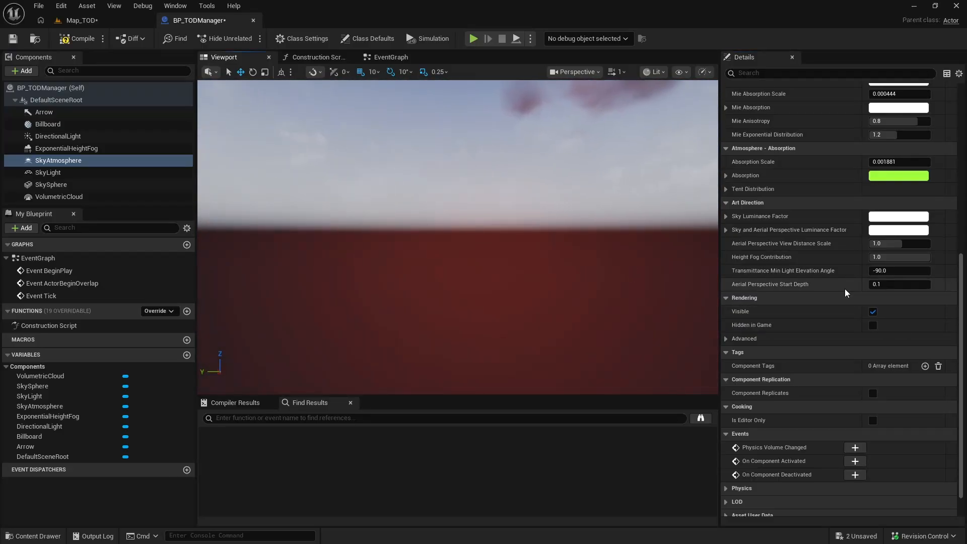
click(873, 313)
click(873, 313)
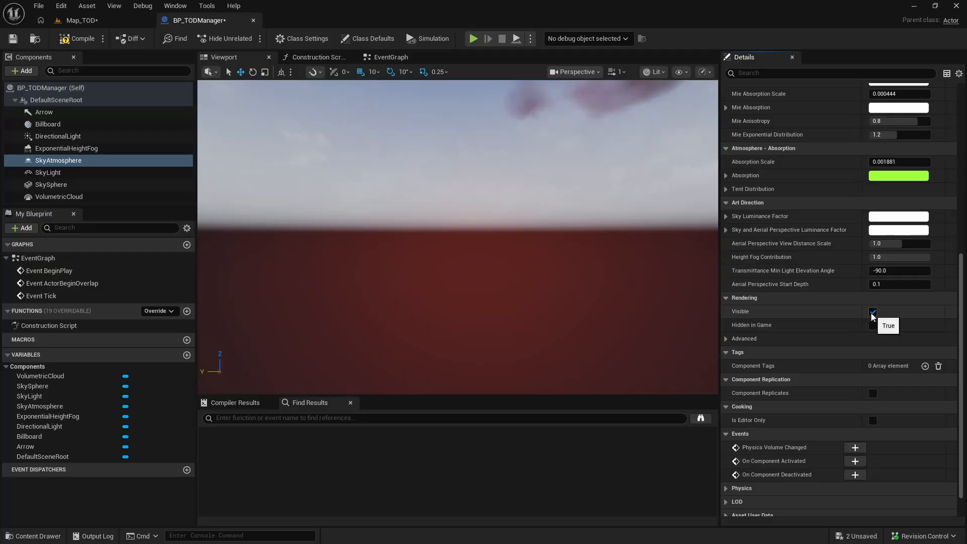
click(873, 312)
click(872, 313)
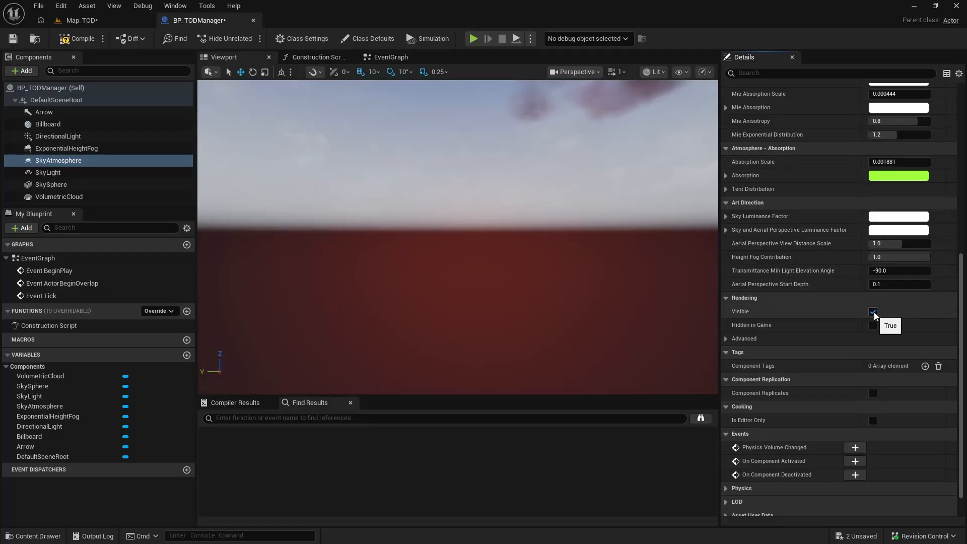
click(873, 312)
click(873, 313)
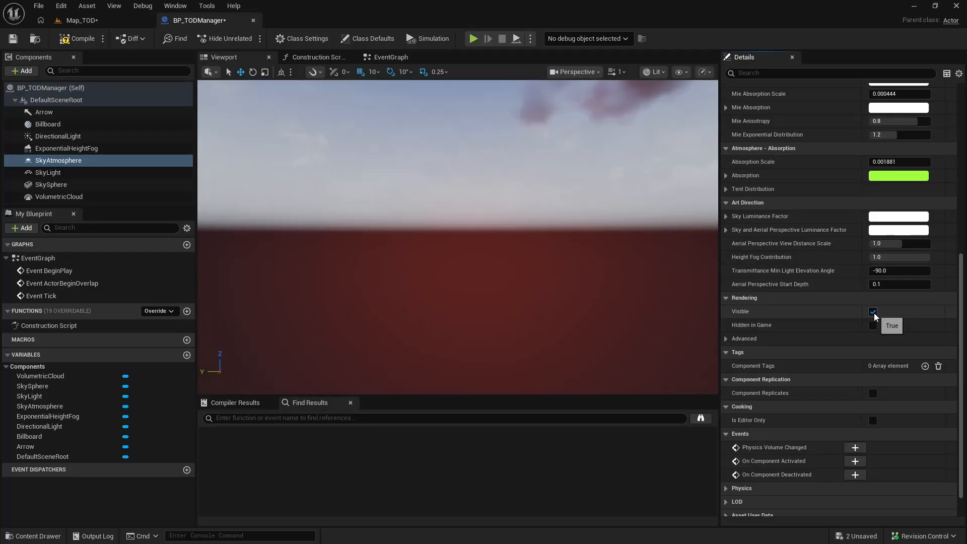
Hide the SkyAtmosphere component and play Map_TOD briefly to check the level without it.
click(873, 313)
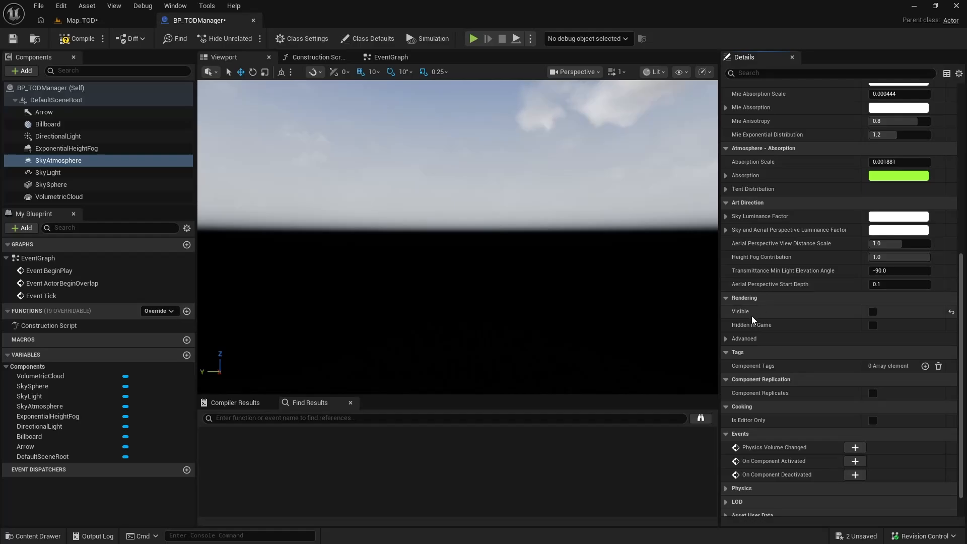
click(98, 26)
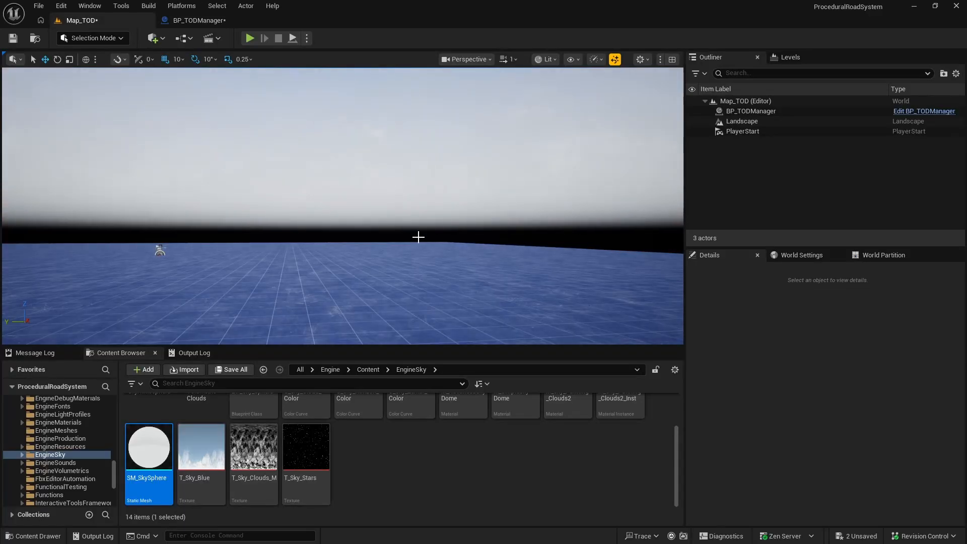
right_drag(418, 237, 342, 272)
click(249, 38)
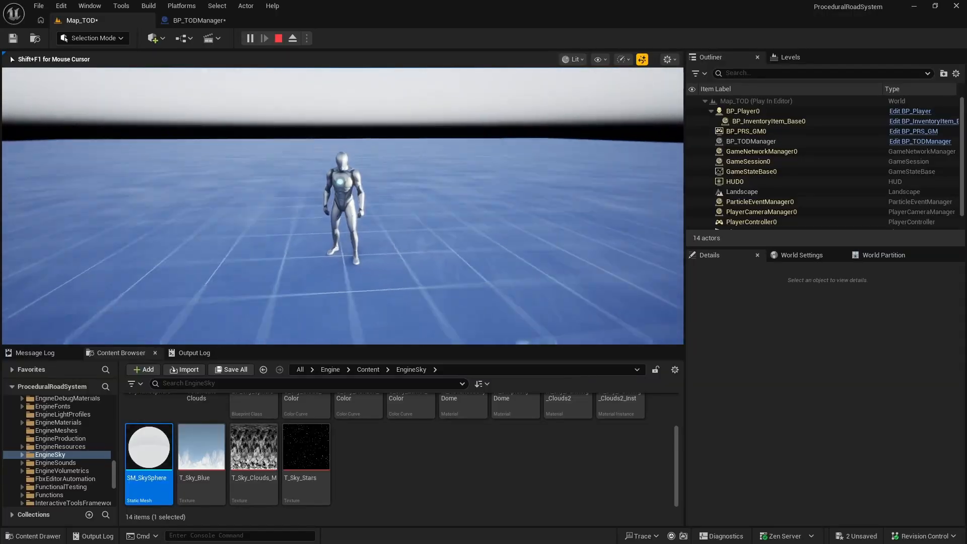
key(Escape)
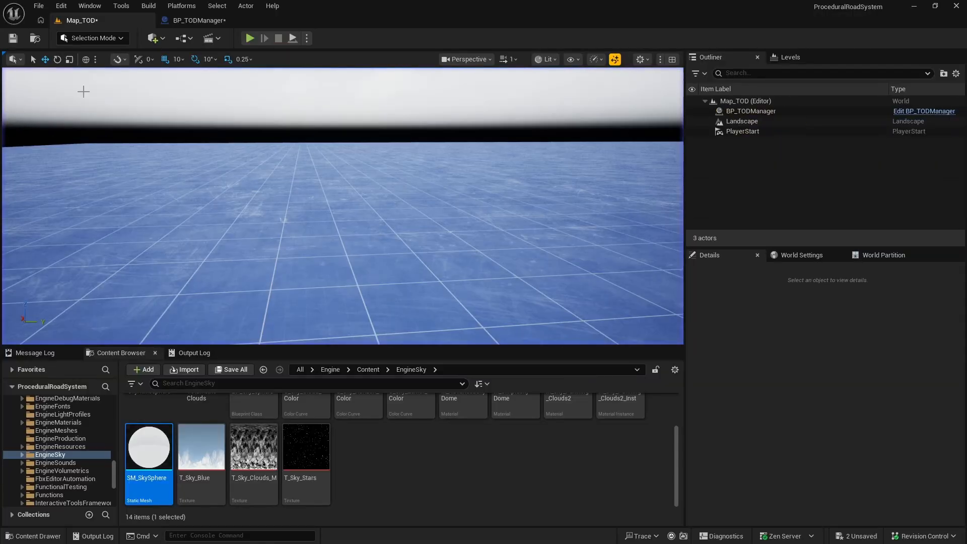
Make the SkyAtmosphere component visible again and play Map_TOD briefly to compare the sky.
click(200, 21)
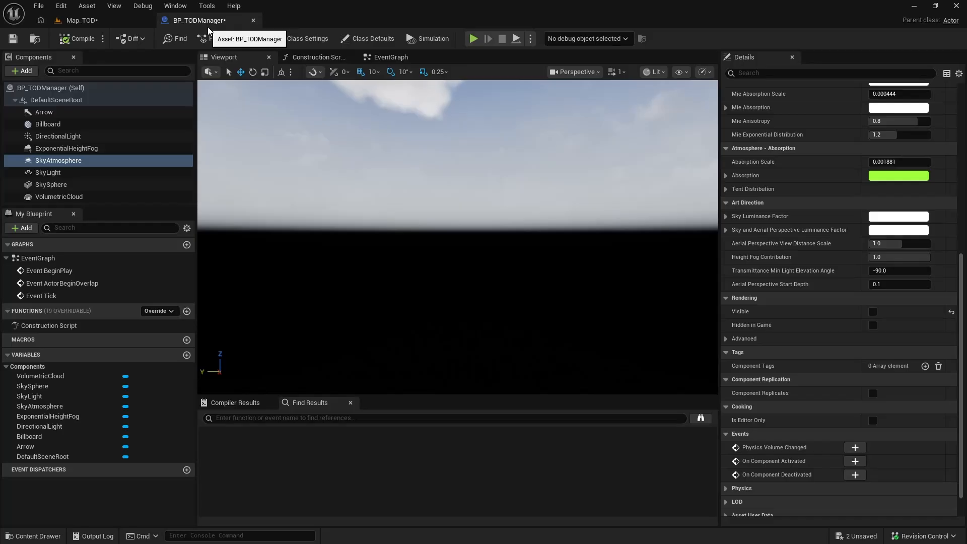
click(871, 311)
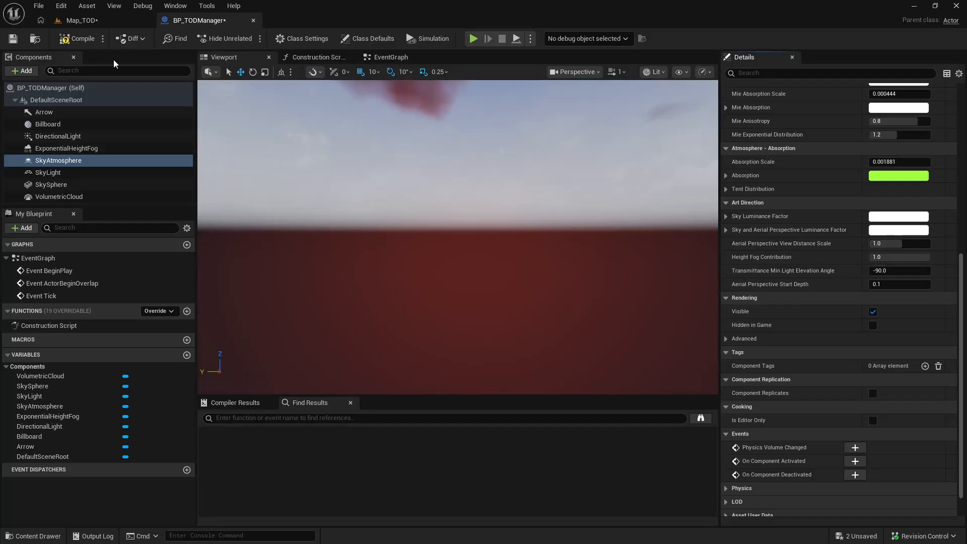
click(81, 21)
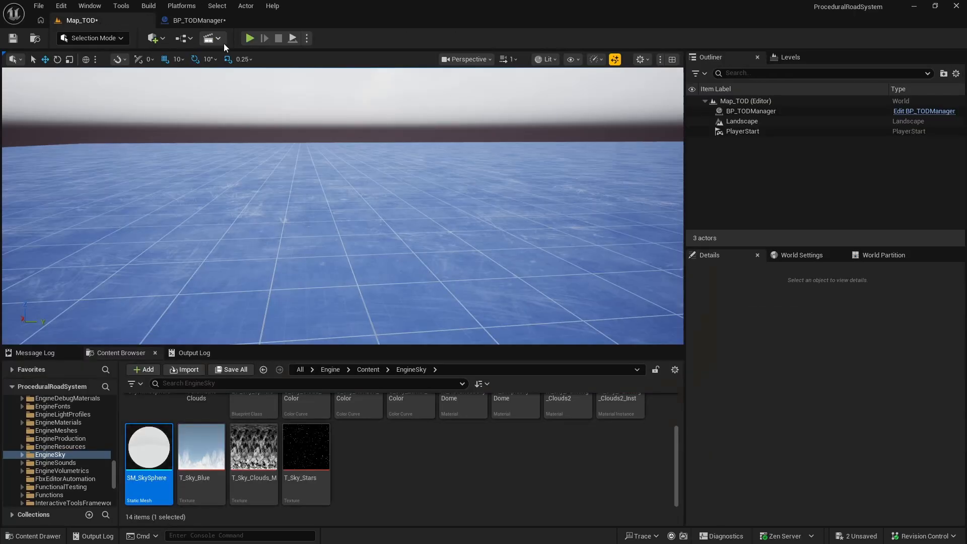
click(250, 38)
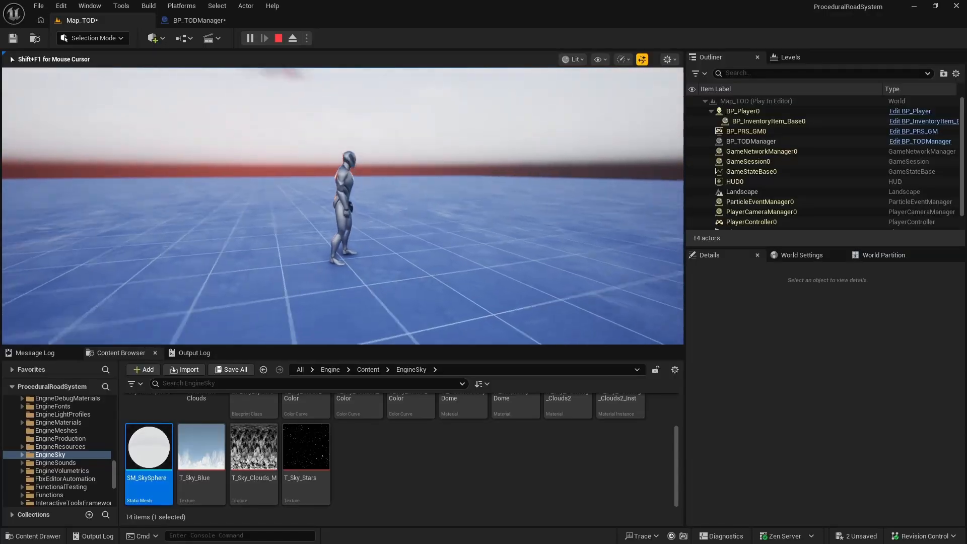
key(Escape)
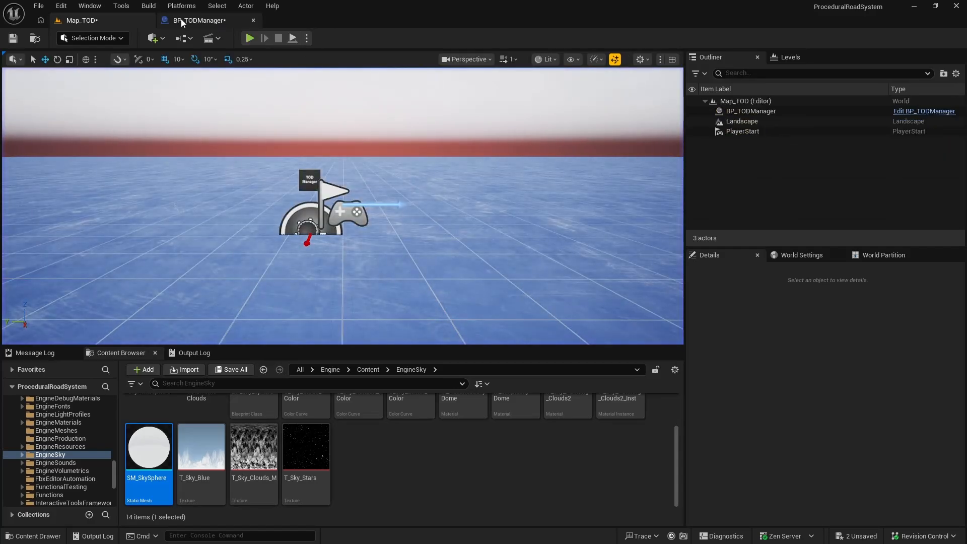
Review the SkyAtmosphere component's settings and examine the horizon in the BP_TODManager viewport.
click(182, 21)
scroll(757, 317, up, 10)
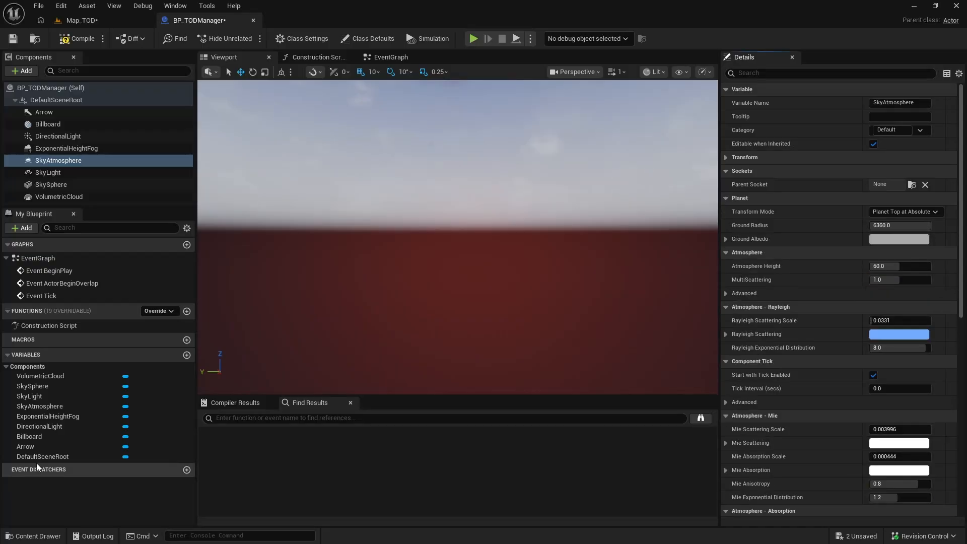
right_drag(458, 237, 404, 246)
mouse_move(433, 290)
right_down()
mouse_move(352, 221)
mouse_move(363, 267)
mouse_move(454, 290)
mouse_move(456, 302)
mouse_move(444, 236)
mouse_move(441, 297)
mouse_move(425, 282)
right_up()
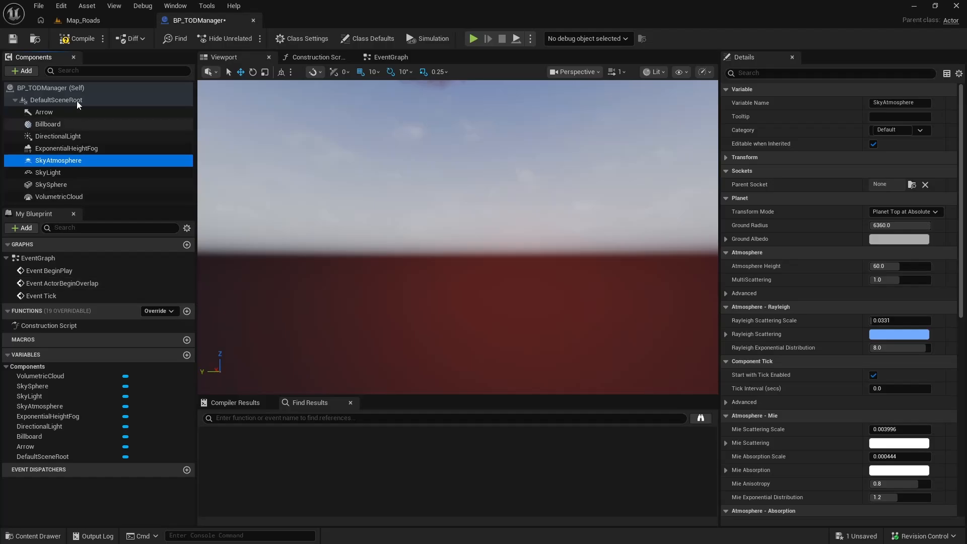
Try a Y rotation of about -13° on the DirectionalLight component and look at the sky.
click(66, 137)
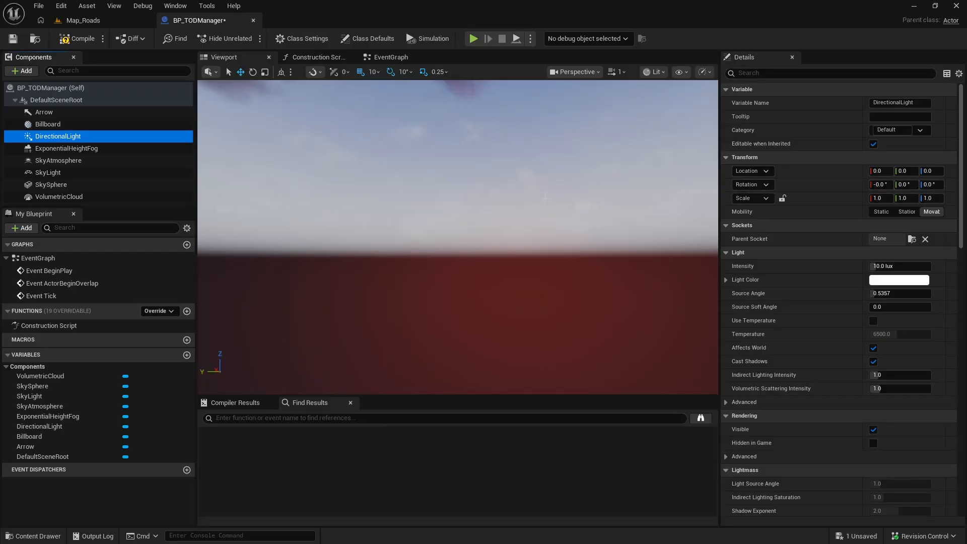
right_drag(545, 196, 545, 176)
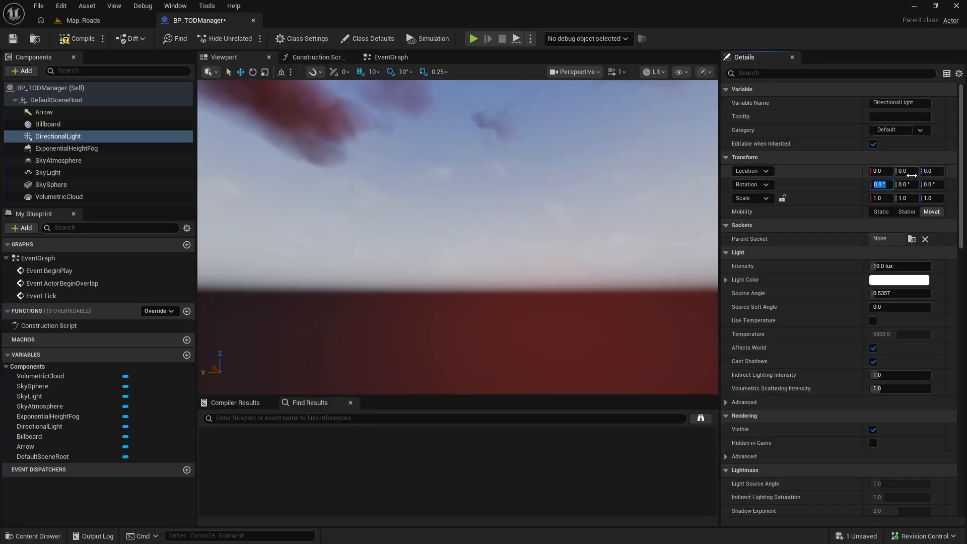
key(Tab)
text(5)
key(Return)
drag(907, 185, 897, 185)
right_drag(553, 232, 642, 212)
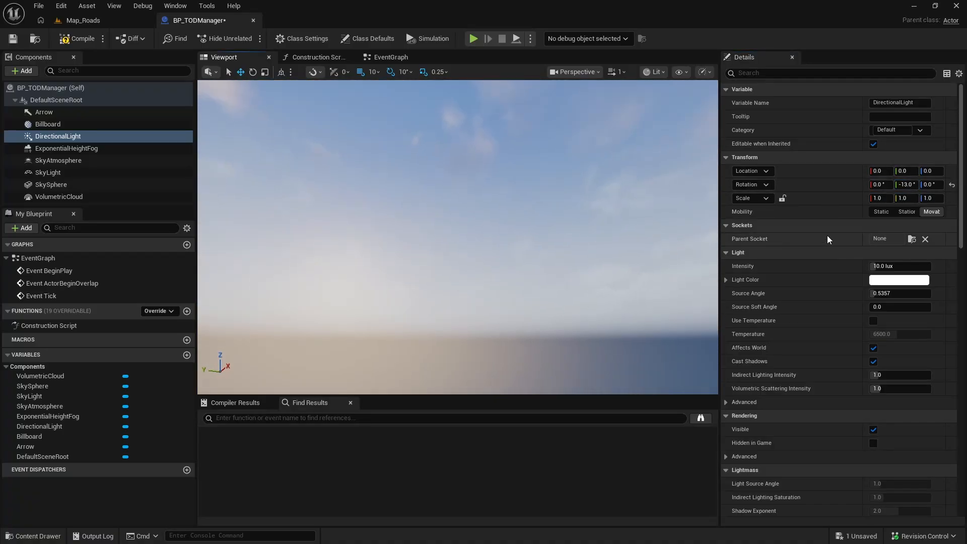
Try Y rotations of about -51° and -27° on the DirectionalLight component and look around the sky for each.
mouse_move(901, 185)
mouse_down()
mouse_move(914, 184)
mouse_move(883, 184)
mouse_up()
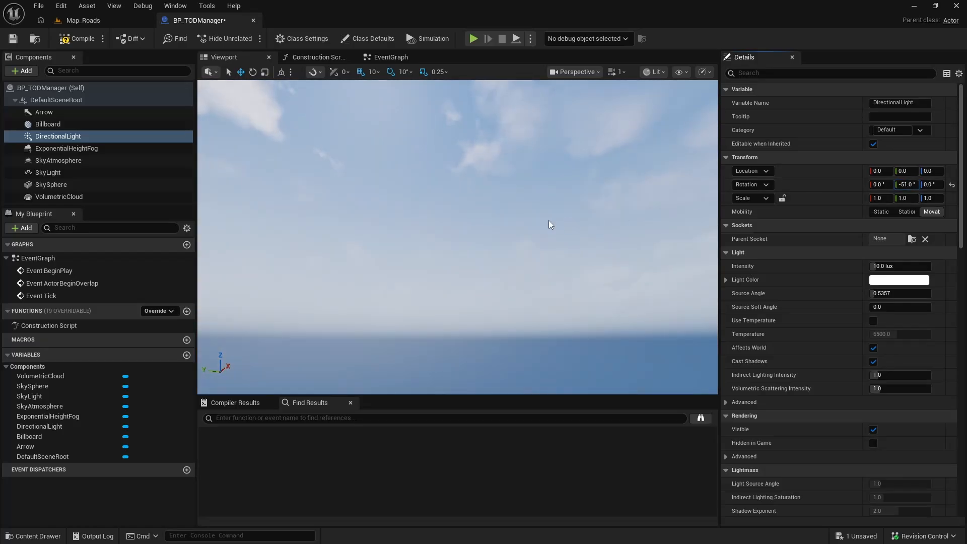
right_drag(550, 224, 610, 214)
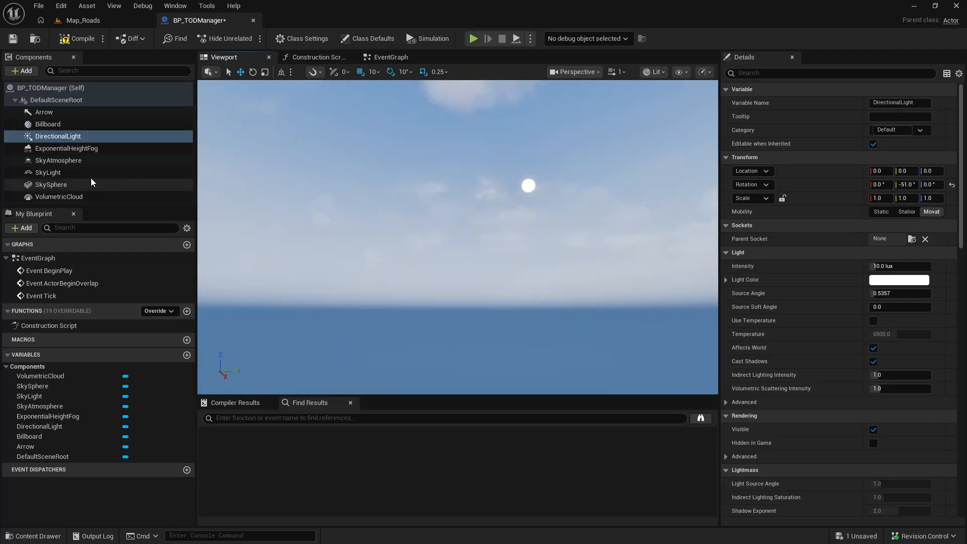
right_drag(403, 201, 272, 184)
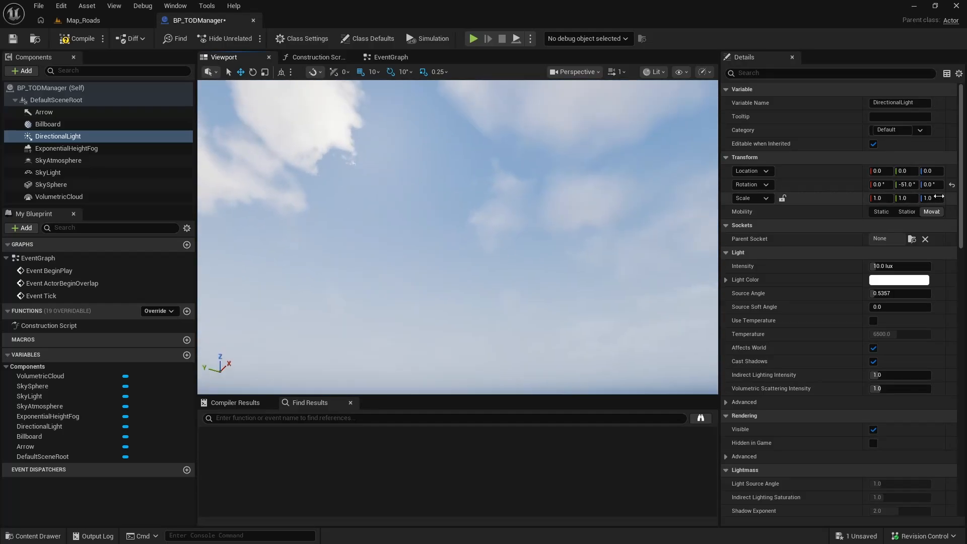
drag(906, 185, 937, 184)
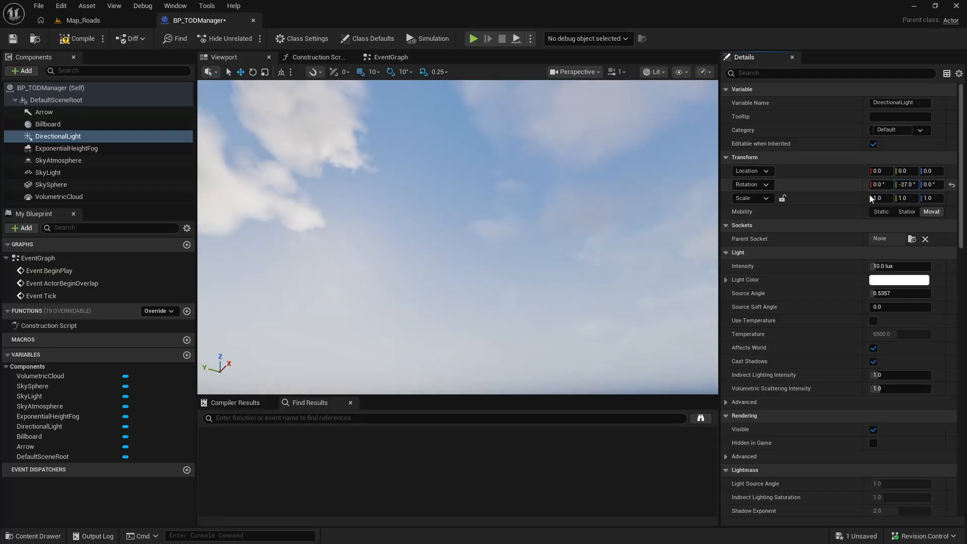
right_drag(650, 197, 654, 248)
Set the DirectionalLight component's Y rotation to -30°.
drag(914, 184, 923, 184)
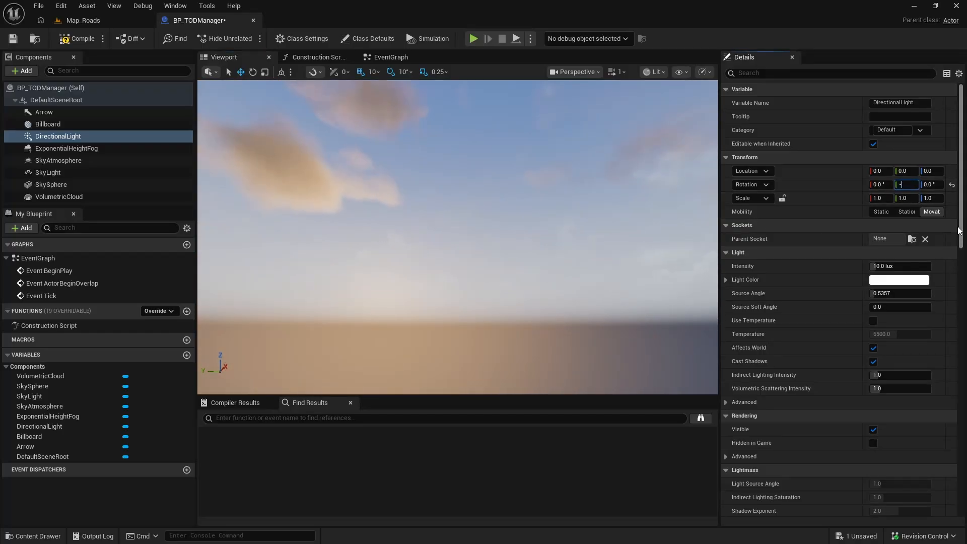
text(0)
key(Return)
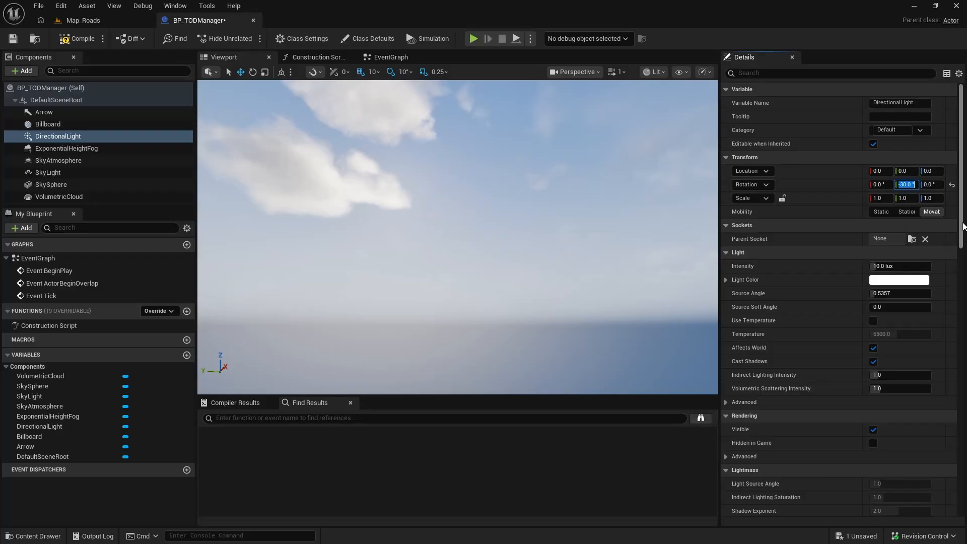
Look over the horizon and try a Y rotation of 0° on the DirectionalLight component.
right_drag(436, 253, 411, 244)
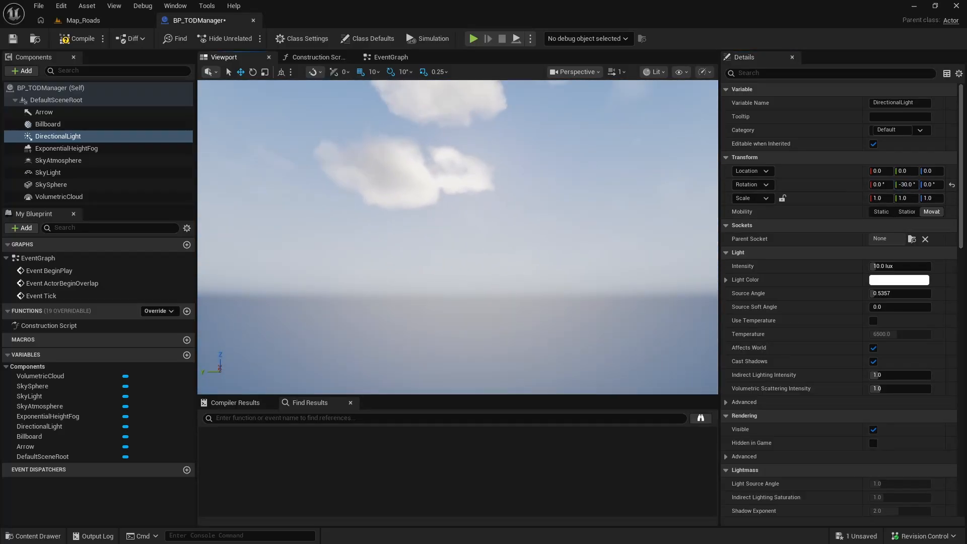
click(904, 185)
text(0)
key(Return)
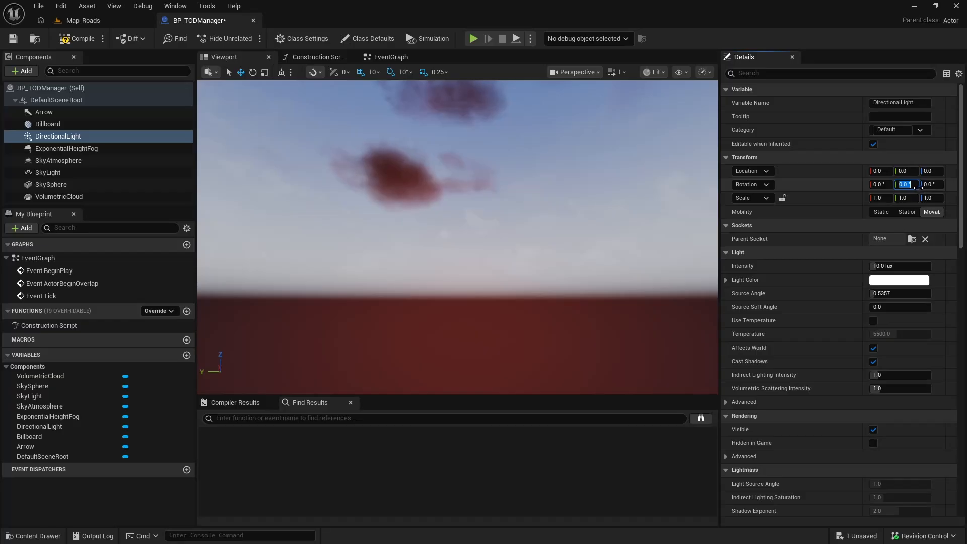
Try Y rotations of 50° and -2° on the DirectionalLight component and look around the sky for each.
drag(918, 187, 963, 187)
right_drag(603, 214, 45, 219)
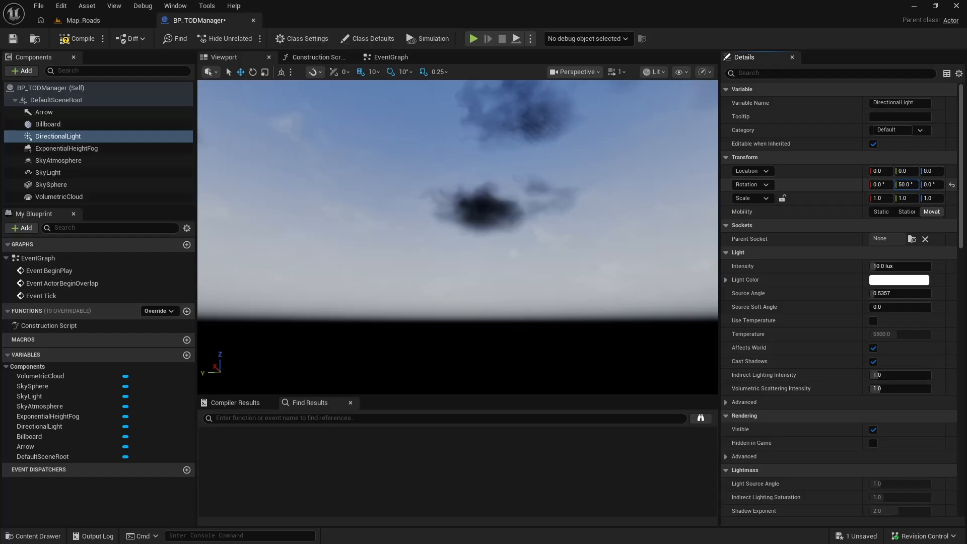
drag(897, 185, 866, 184)
right_drag(587, 237, 614, 272)
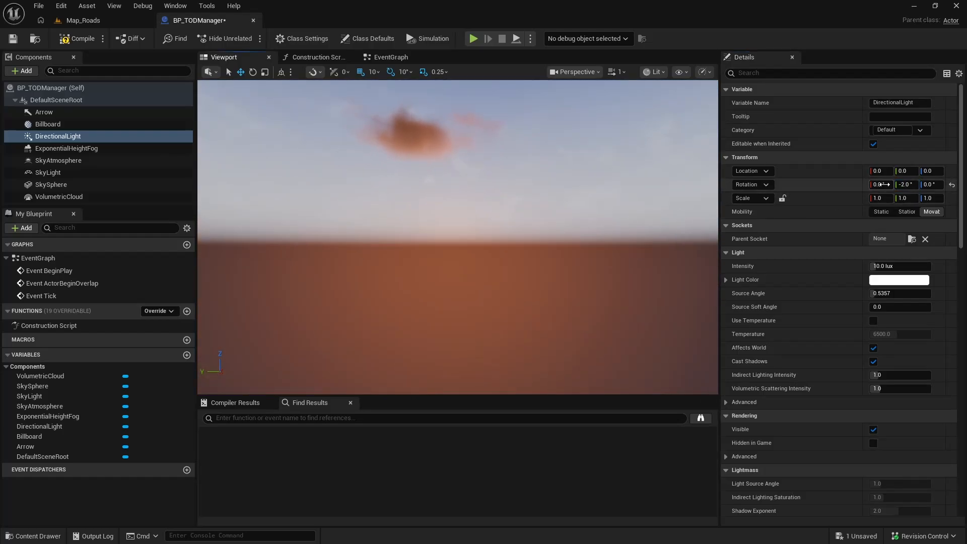
Set the DirectionalLight component's Y rotation to -40°, check the sky, and save BP_TODManager.
drag(906, 185, 869, 184)
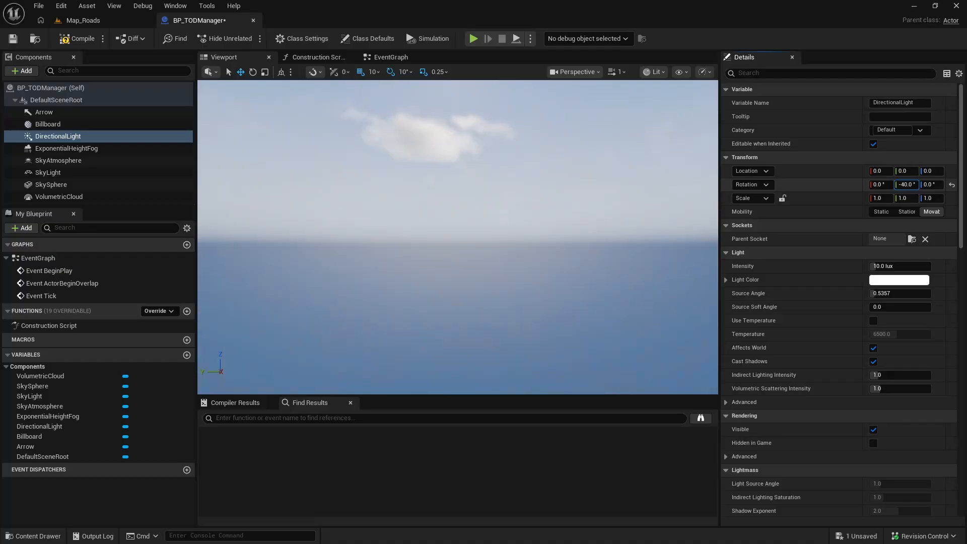
right_drag(587, 227, 649, 216)
click(13, 39)
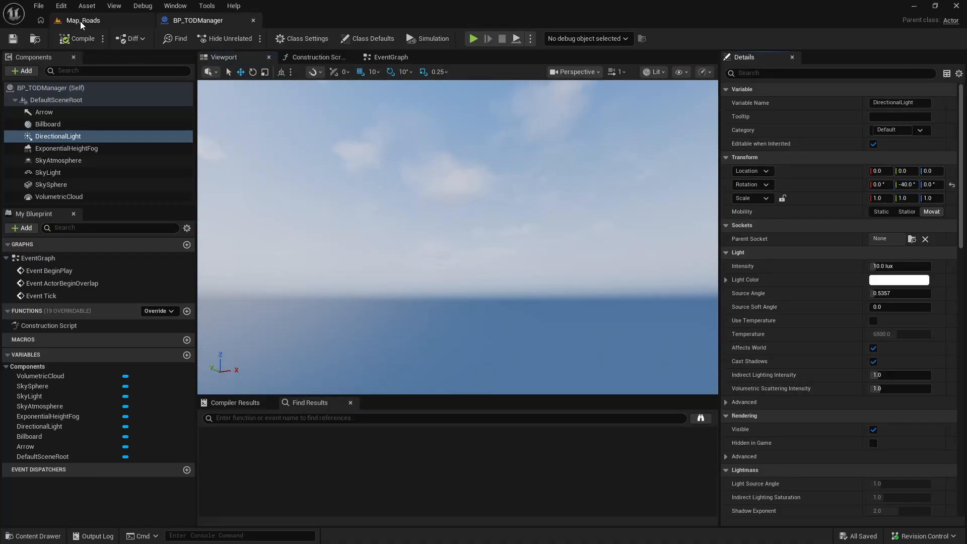
Return to the level editor, open the Map_TOD level from the Maps folder, and start playing it.
click(83, 20)
right_drag(343, 206, 178, 160)
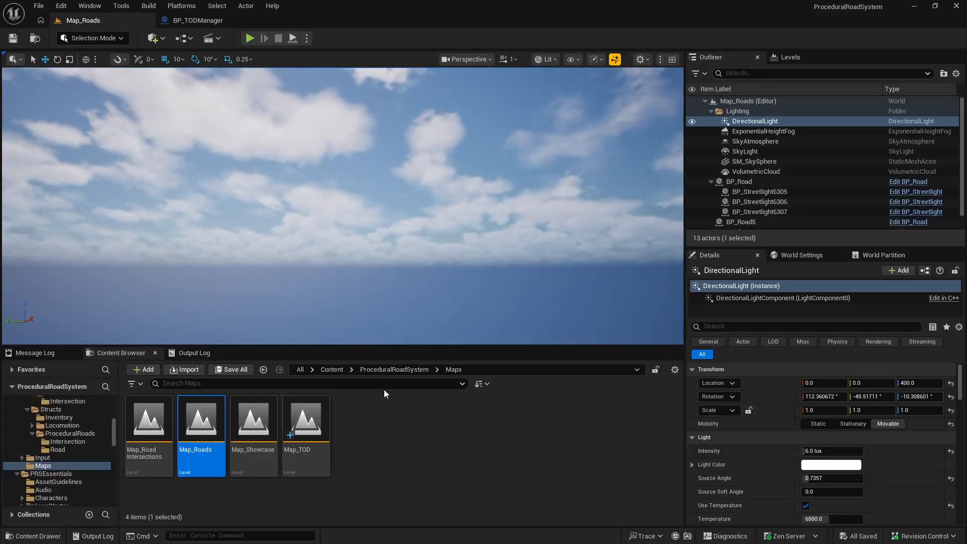
double_click(312, 422)
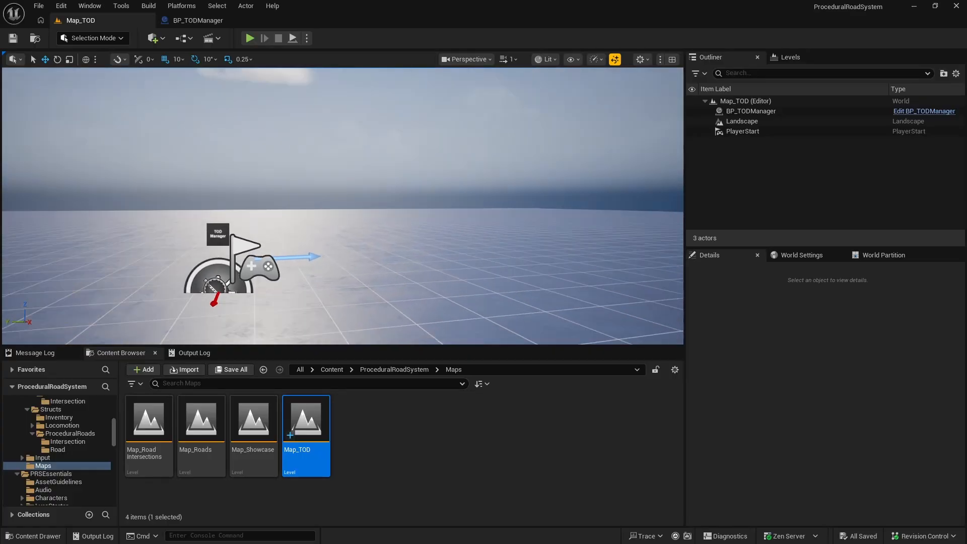
right_drag(342, 206, 156, 194)
click(249, 38)
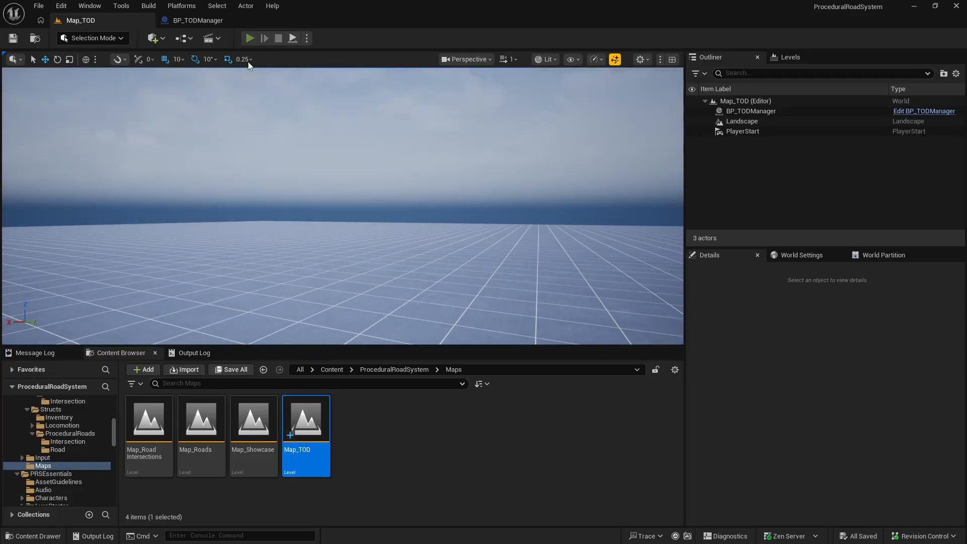